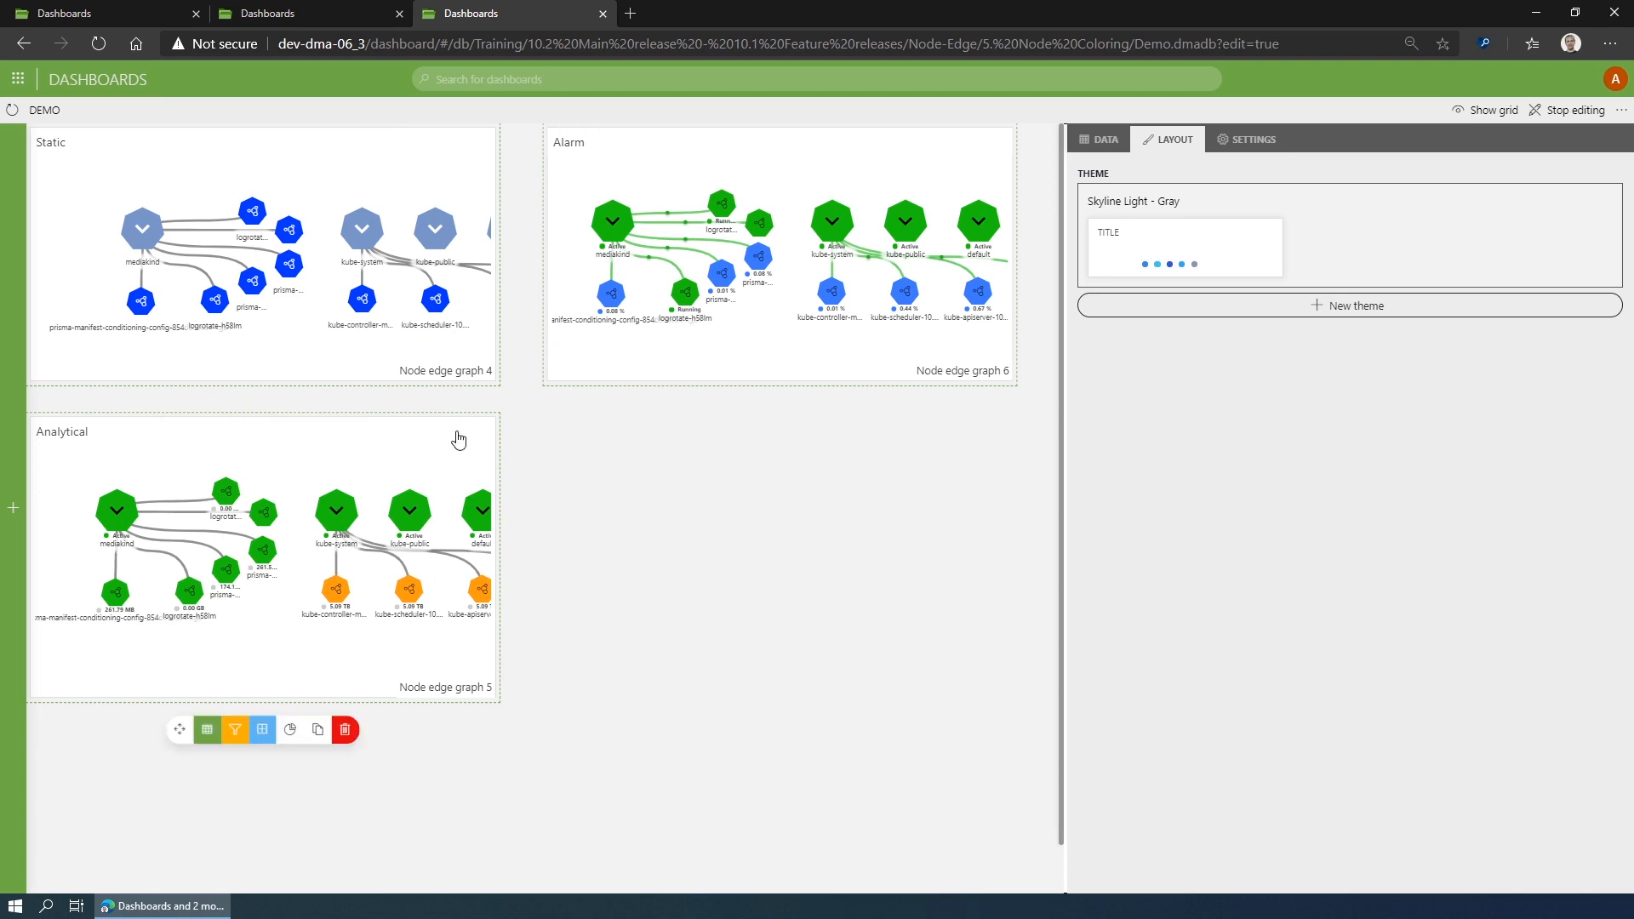
Review the Static graph's component settings and examine the details of a blue pod node in the Alarm graph.
{"action": "left_click", "coordinate": [389, 150]}
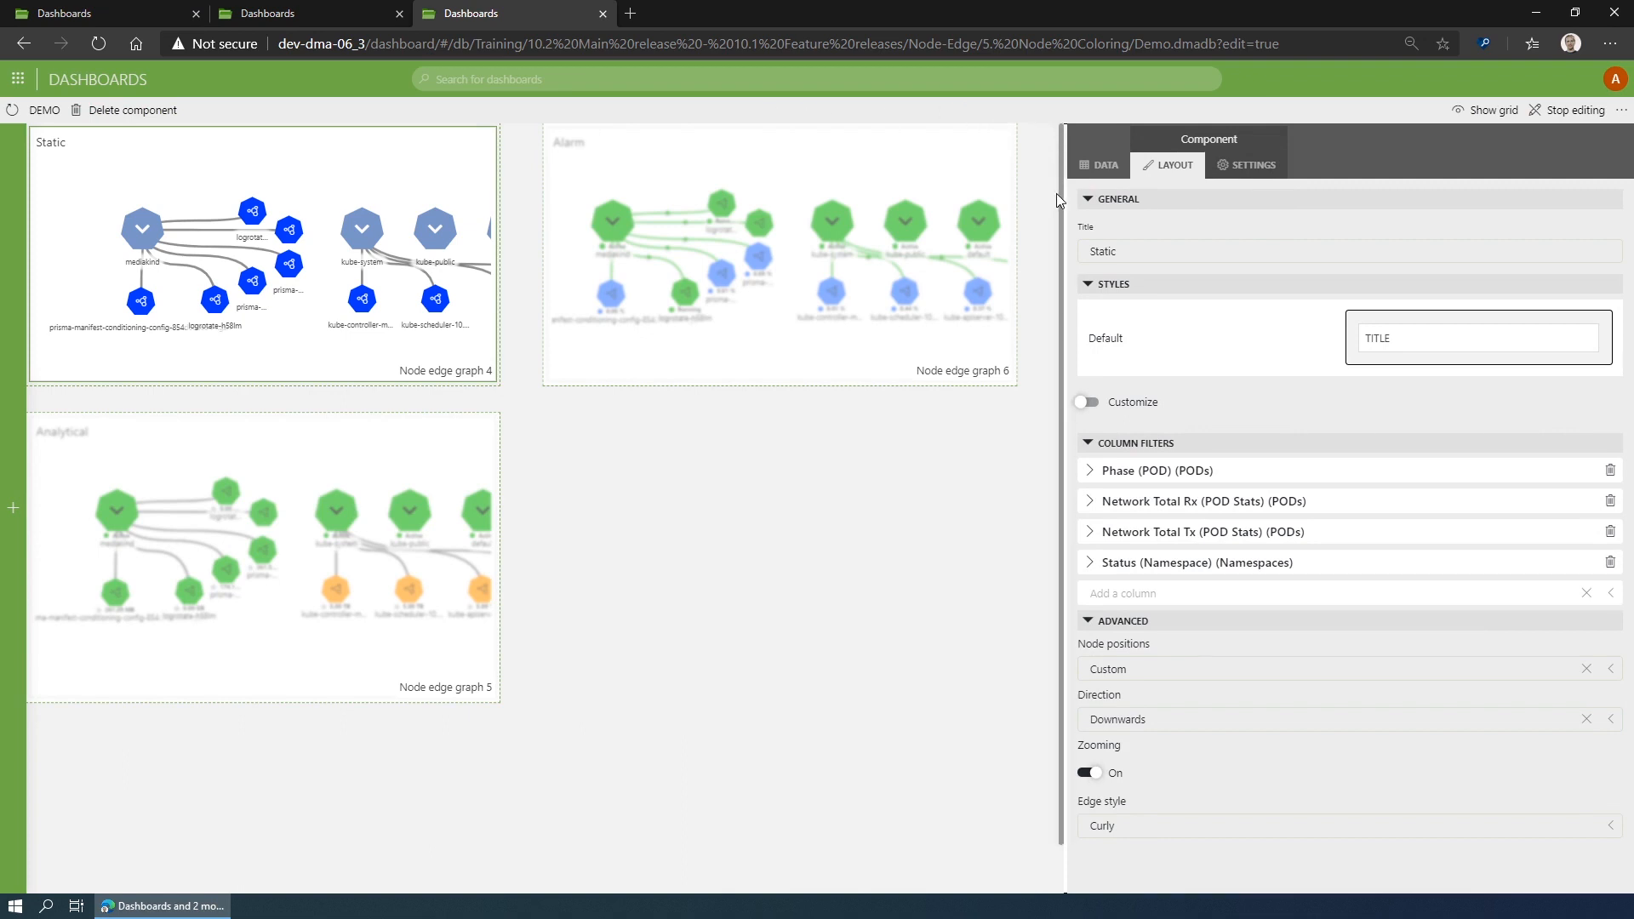
{"action": "left_click", "coordinate": [1253, 165]}
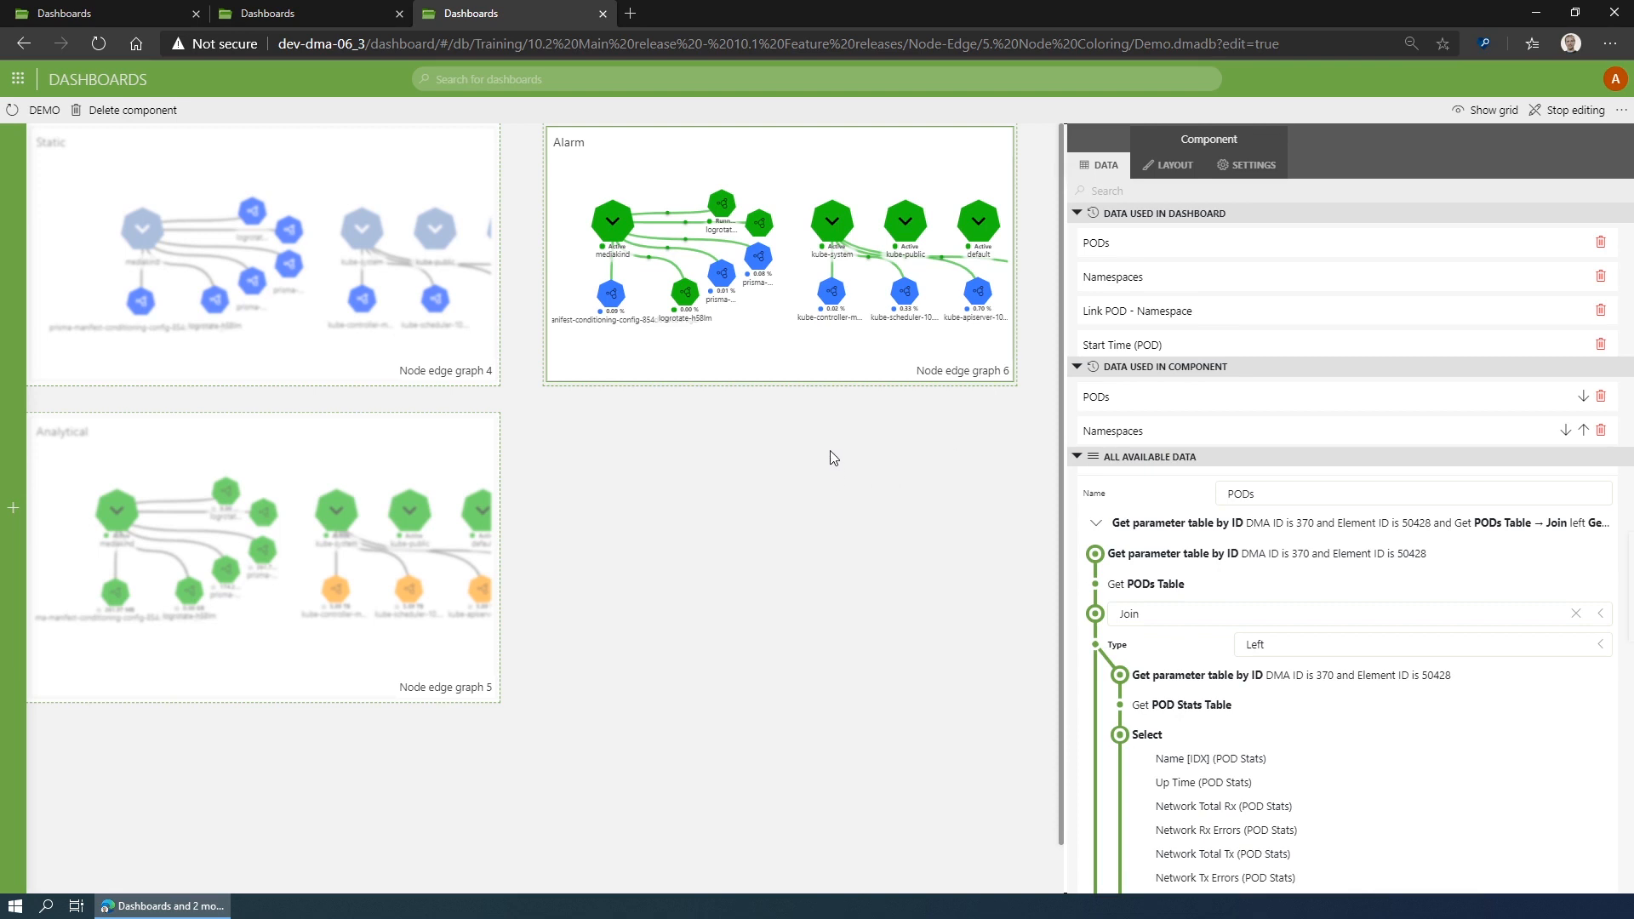
{"action": "mouse_move", "coordinate": [729, 277]}
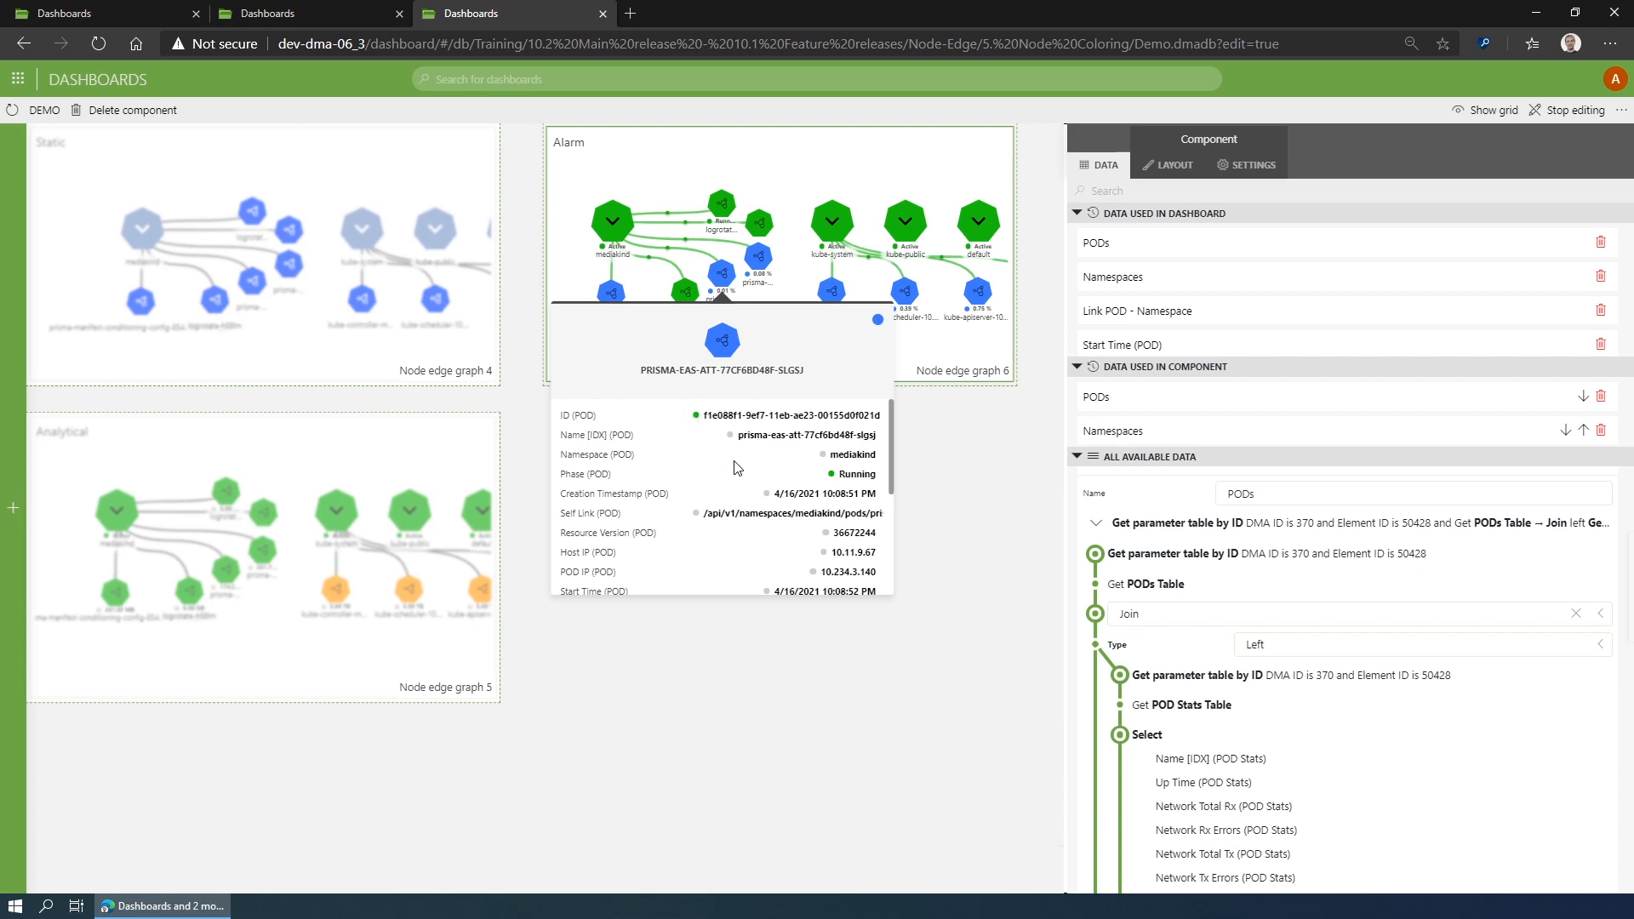
{"action": "scroll", "coordinate": [738, 469], "scroll_direction": "down", "scroll_amount": 5}
{"action": "scroll", "coordinate": [755, 447], "scroll_direction": "down", "scroll_amount": 5}
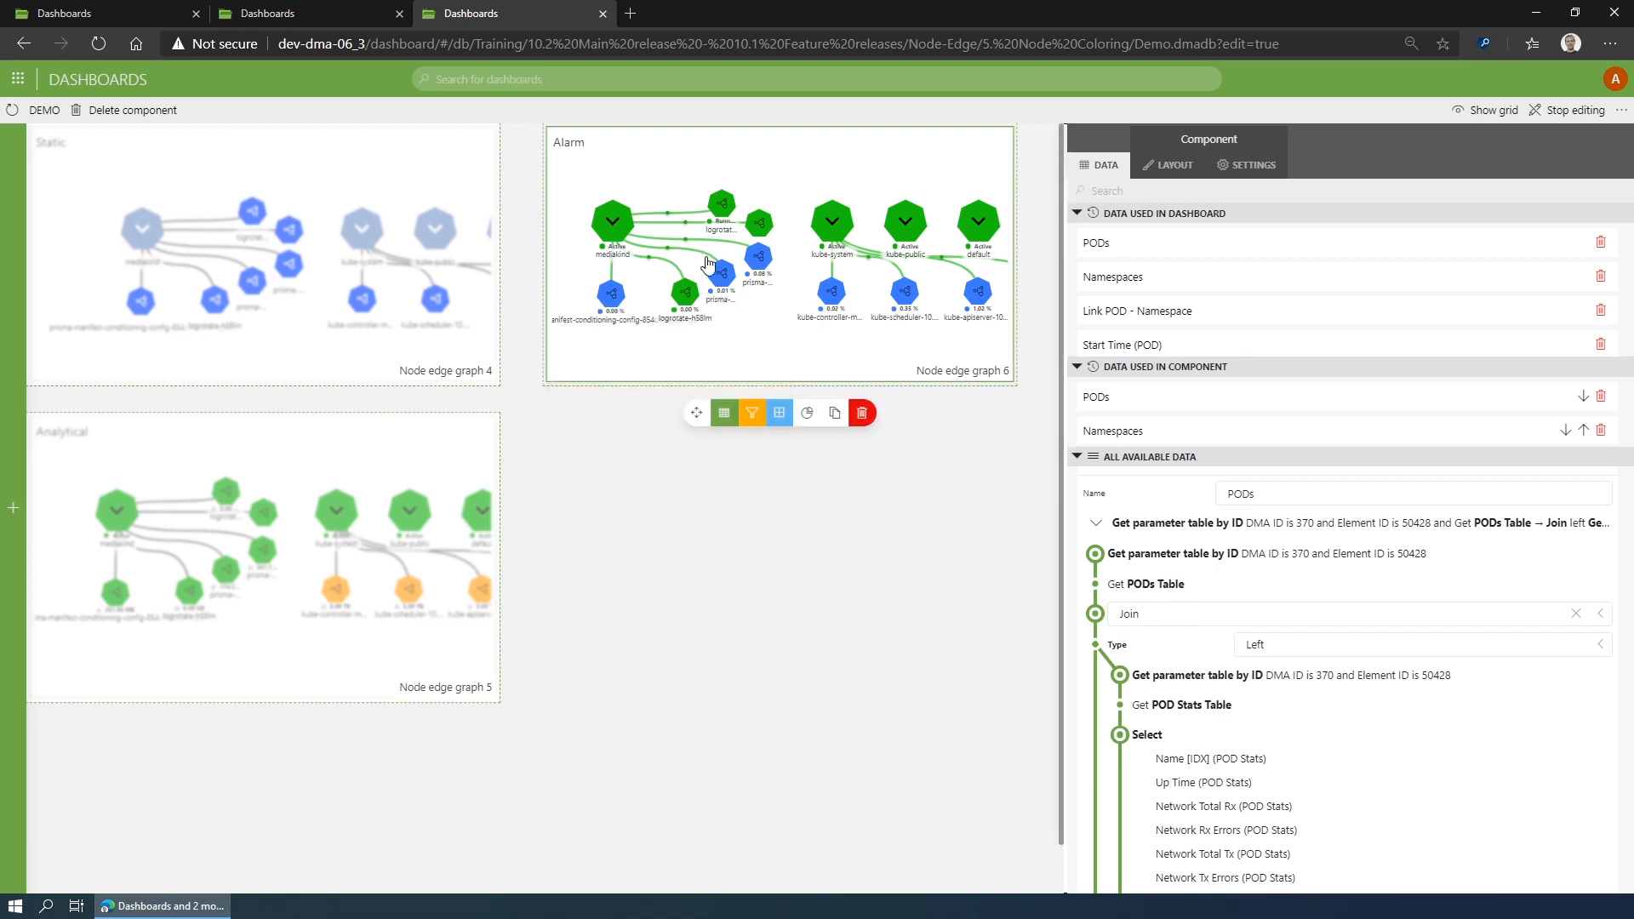
{"action": "mouse_move", "coordinate": [667, 248]}
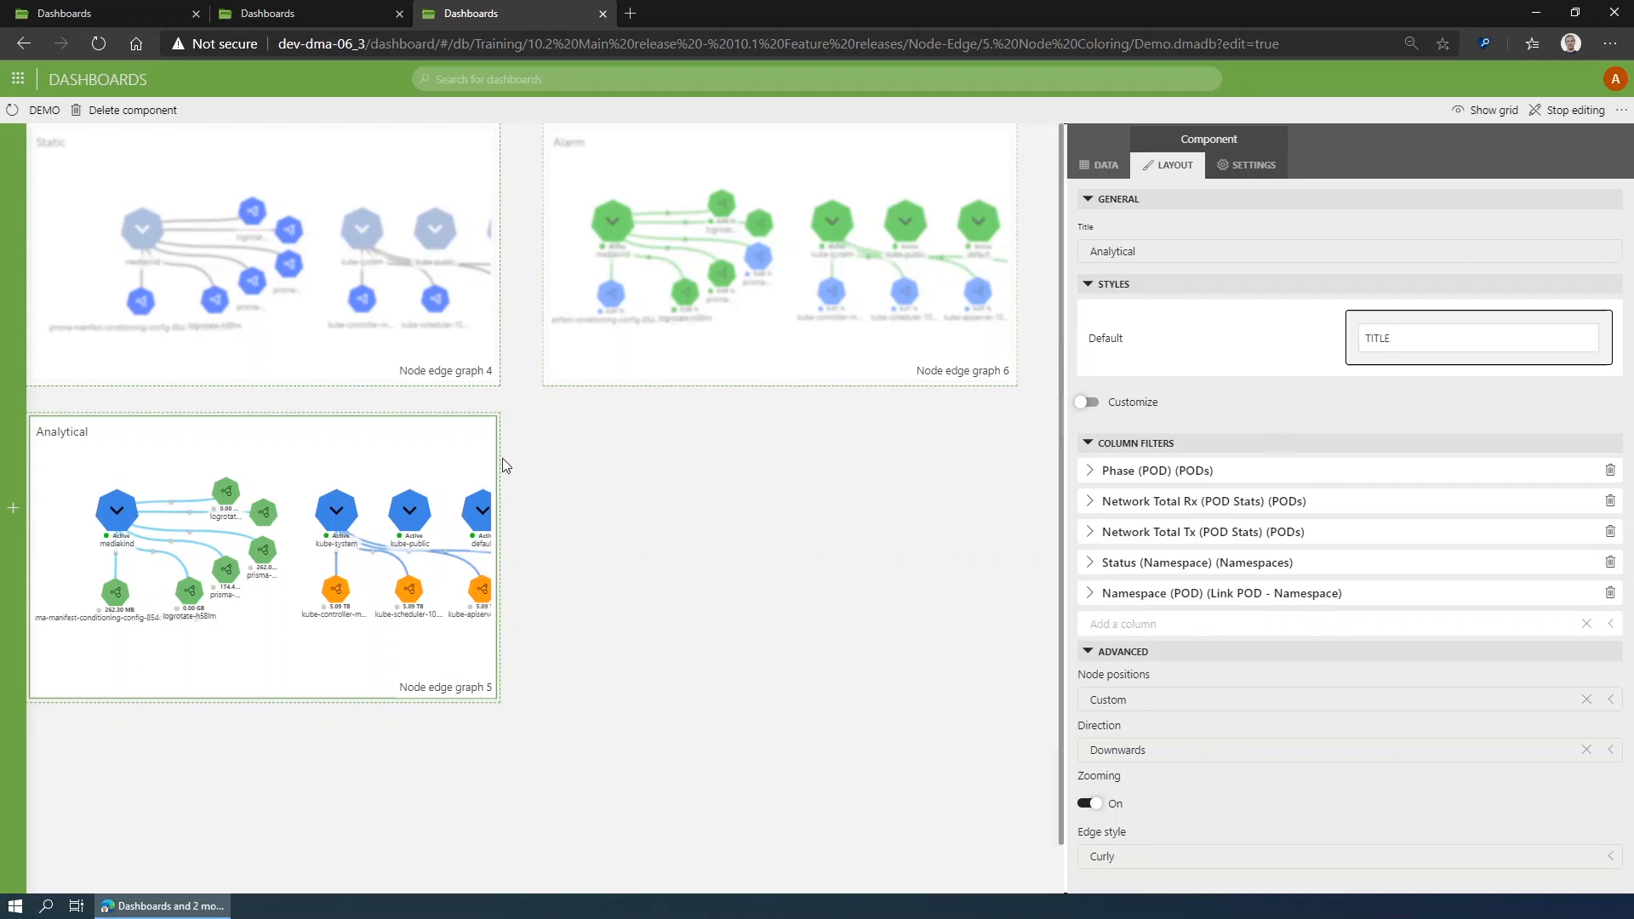
Examine the details of the logrotate pods, the kube-public namespace and a pod-namespace link in the Analytical graph.
{"action": "mouse_move", "coordinate": [307, 442]}
{"action": "mouse_move", "coordinate": [227, 493]}
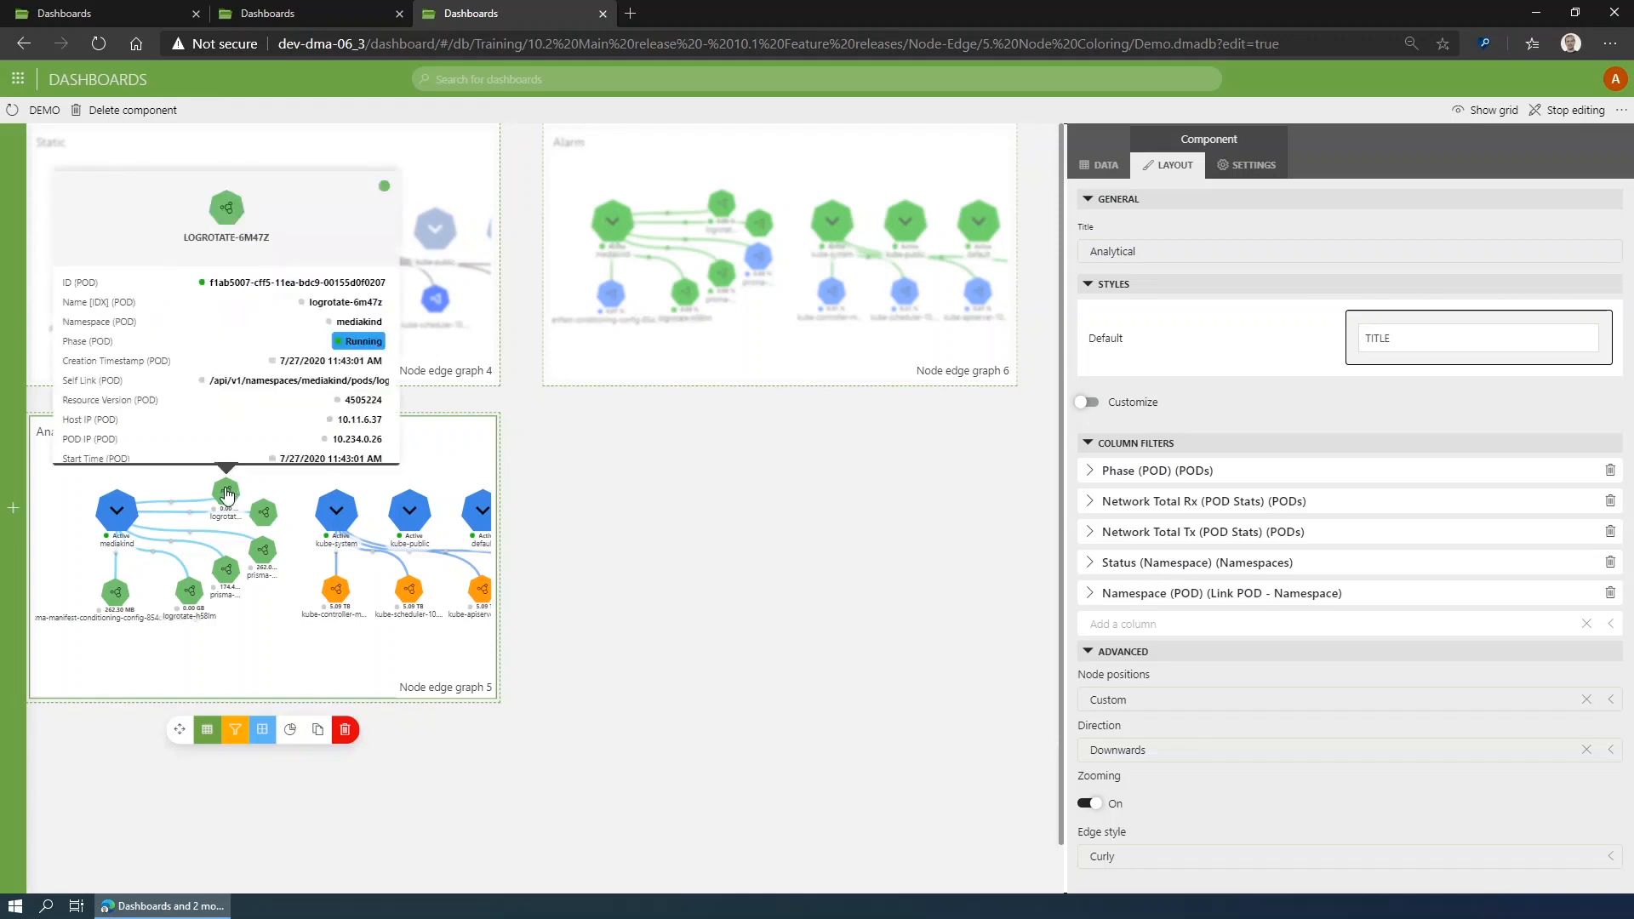
{"action": "mouse_move", "coordinate": [265, 512]}
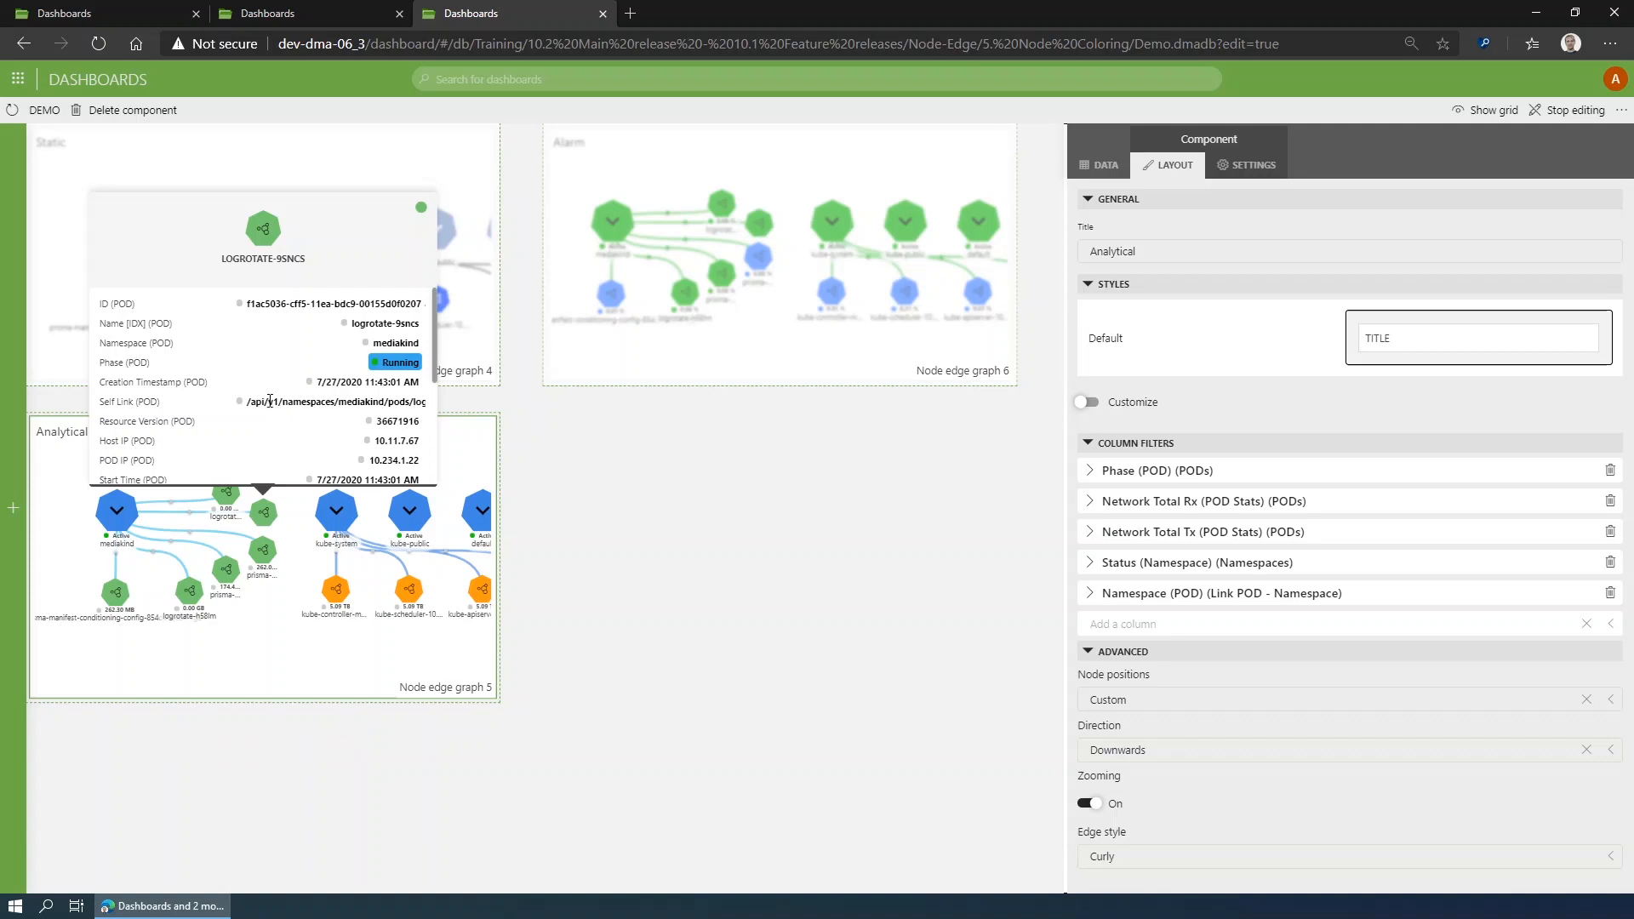
{"action": "scroll", "coordinate": [377, 375], "scroll_direction": "down", "scroll_amount": 1}
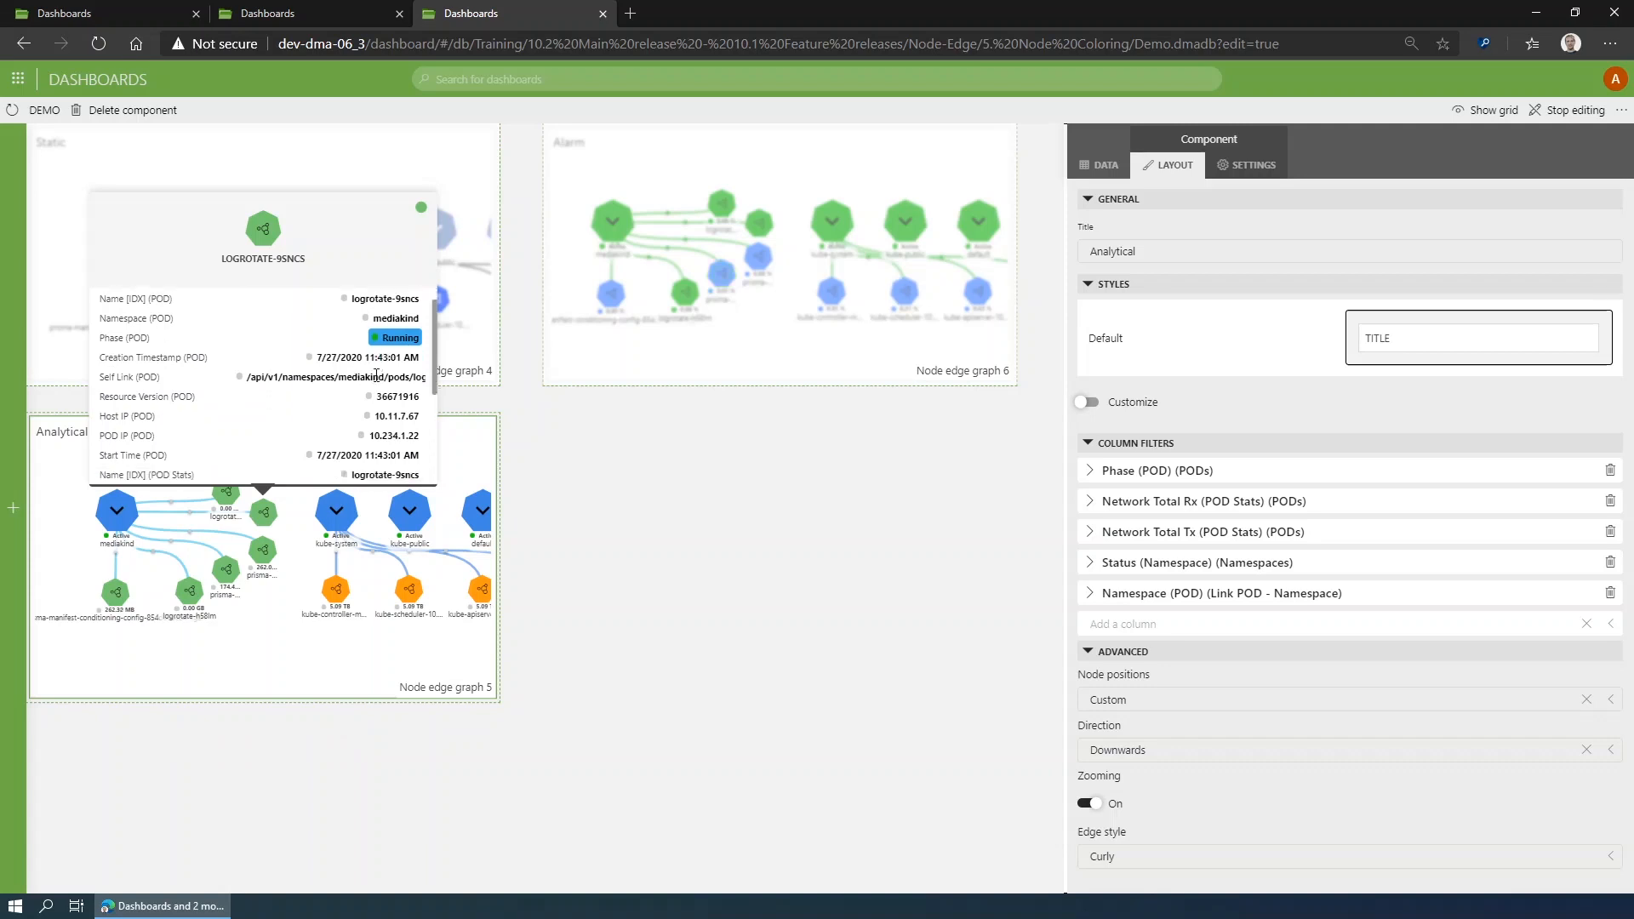
{"action": "scroll", "coordinate": [376, 375], "scroll_direction": "down", "scroll_amount": 5}
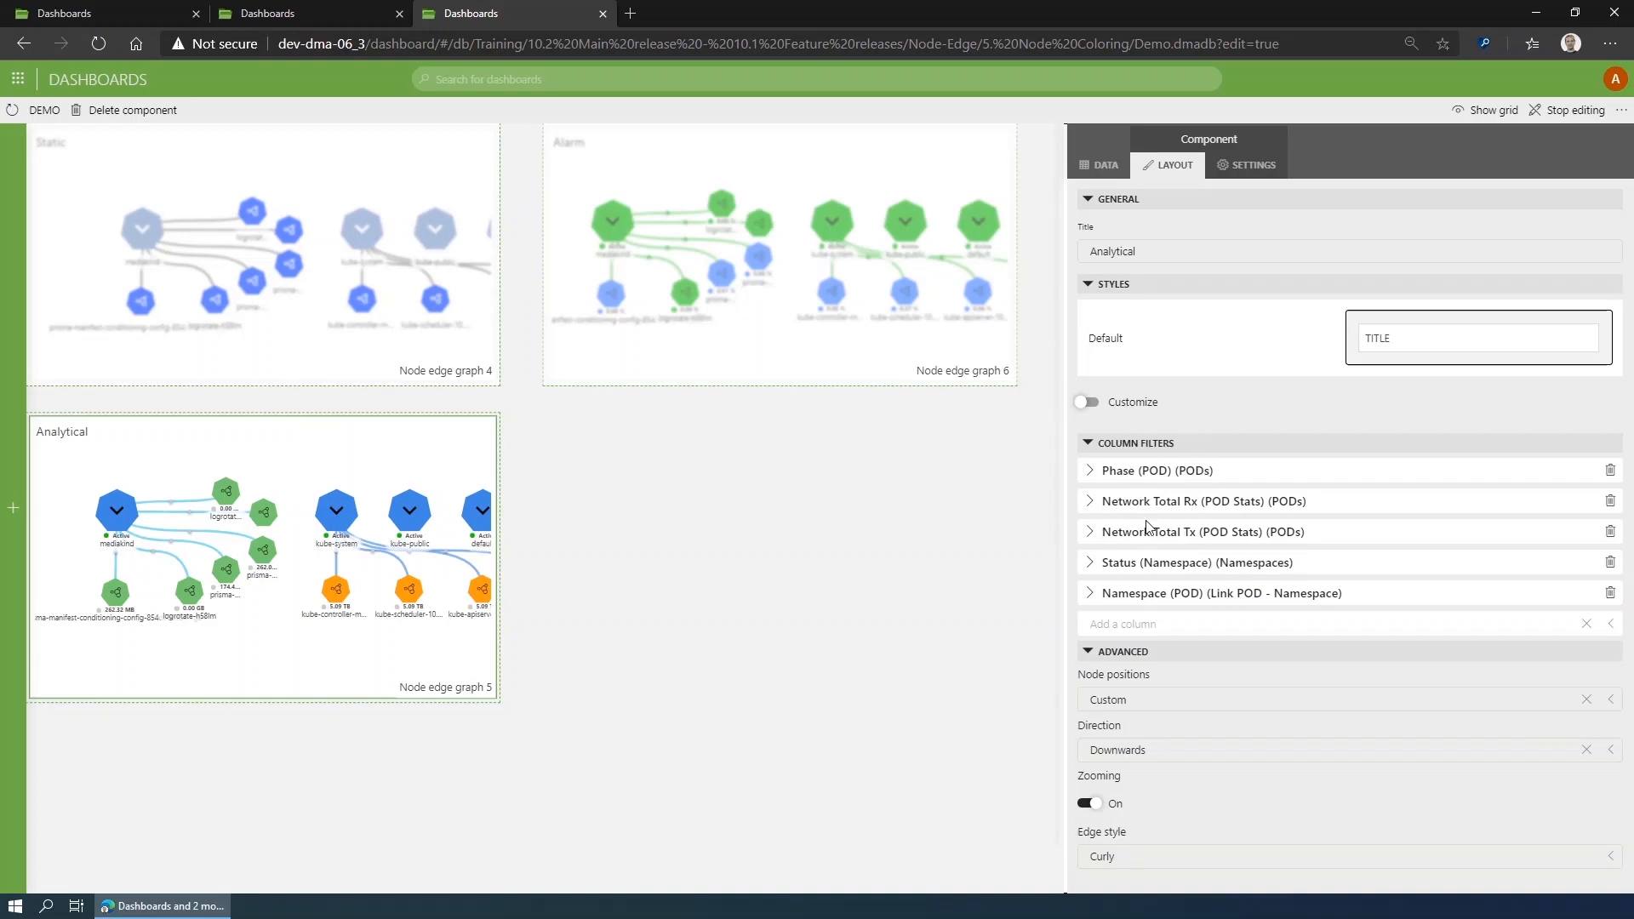
{"action": "mouse_move", "coordinate": [423, 536]}
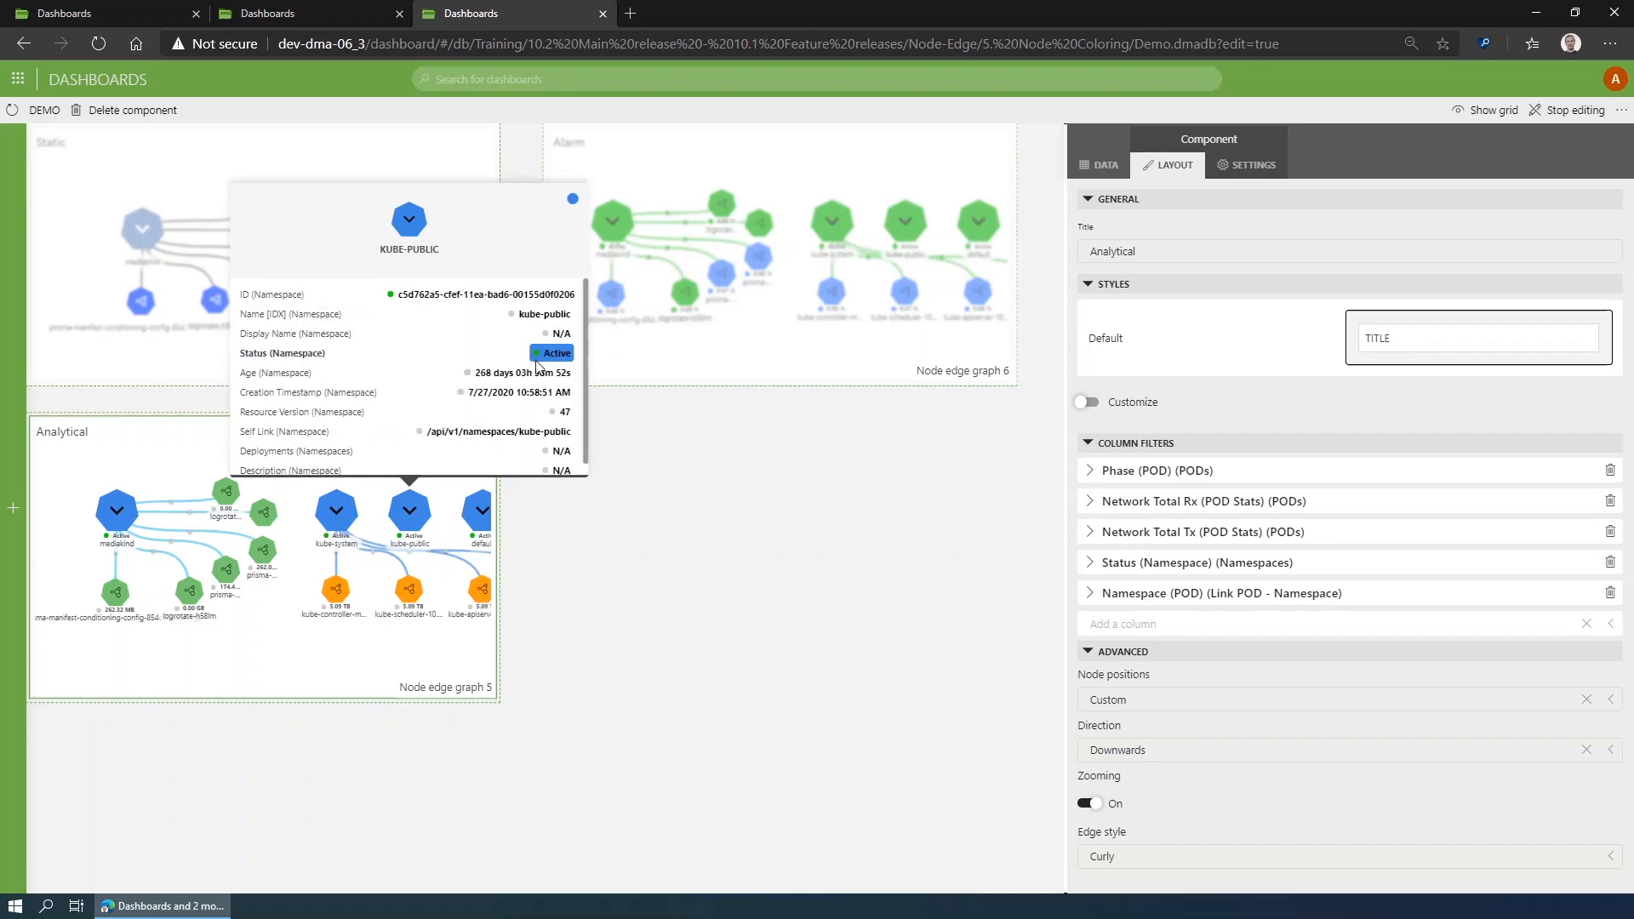
{"action": "scroll", "coordinate": [539, 383], "scroll_direction": "down", "scroll_amount": 1}
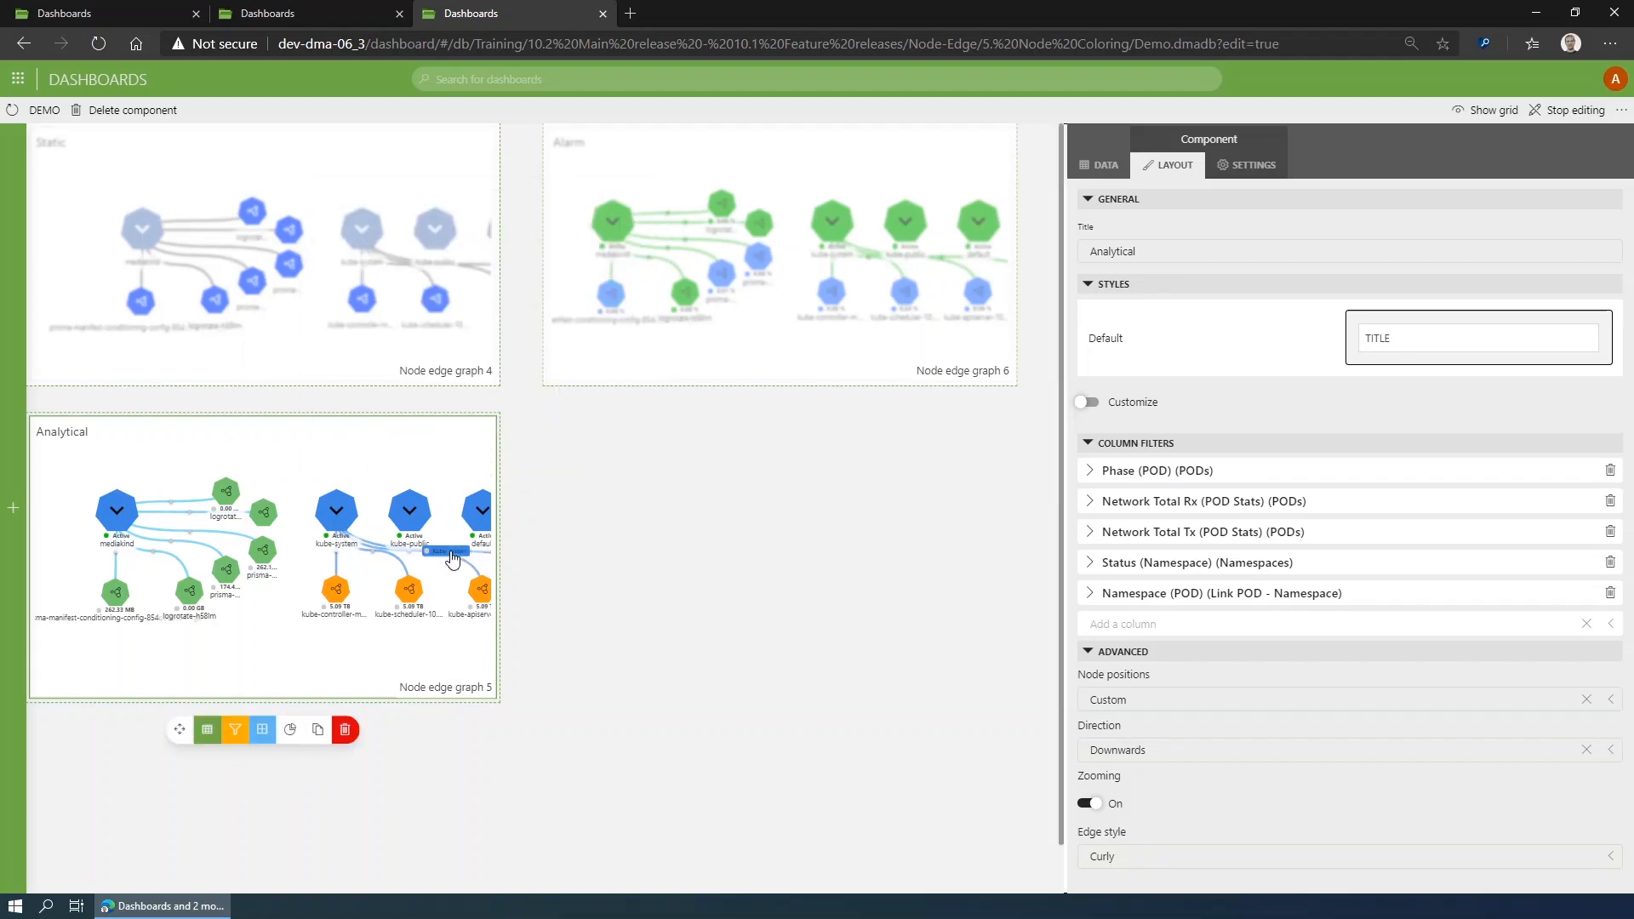
{"action": "mouse_move", "coordinate": [470, 570]}
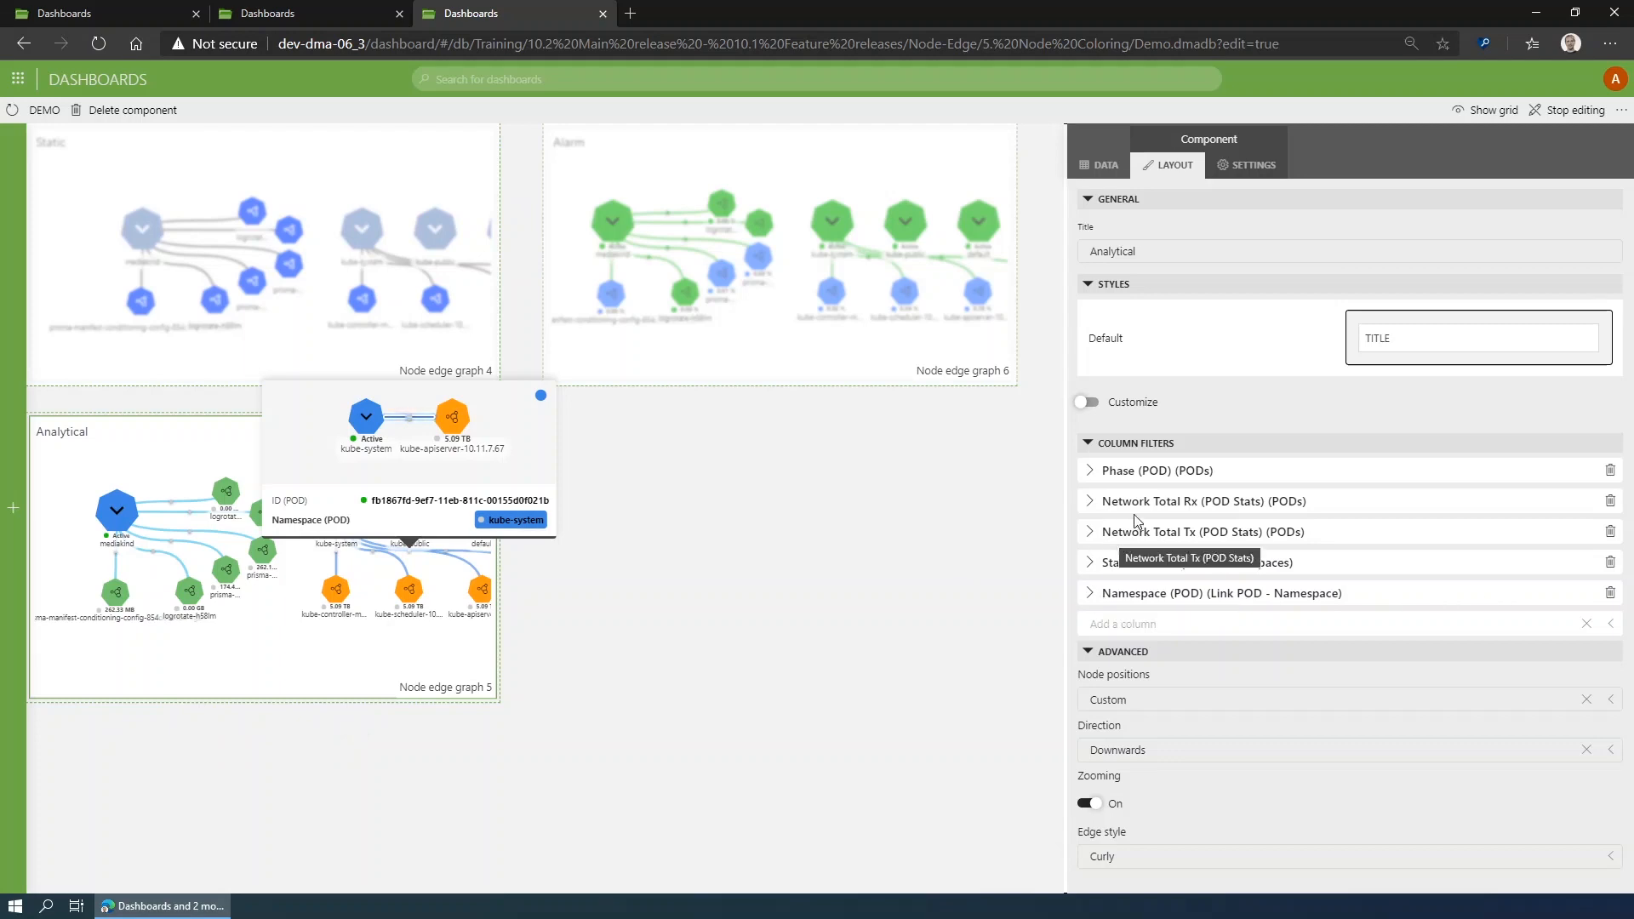
Recolor the 0 to 1000 GB range of the Analytical graph's Network Total Rx filter with the green alarm color.
{"action": "left_click", "coordinate": [1097, 506]}
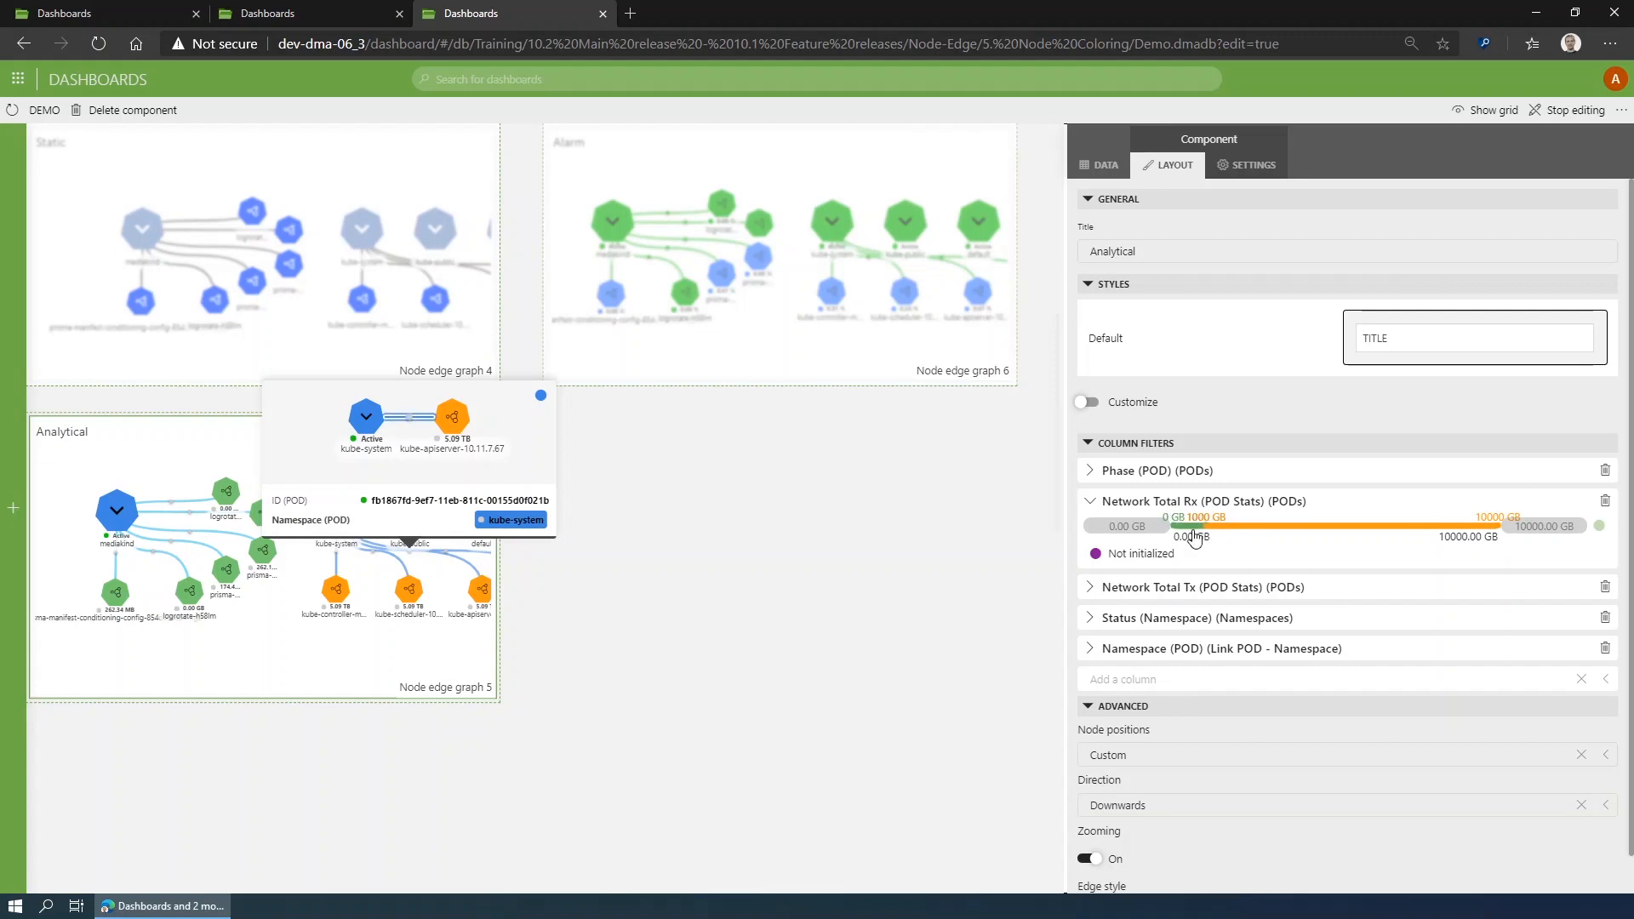
{"action": "left_click", "coordinate": [1191, 527]}
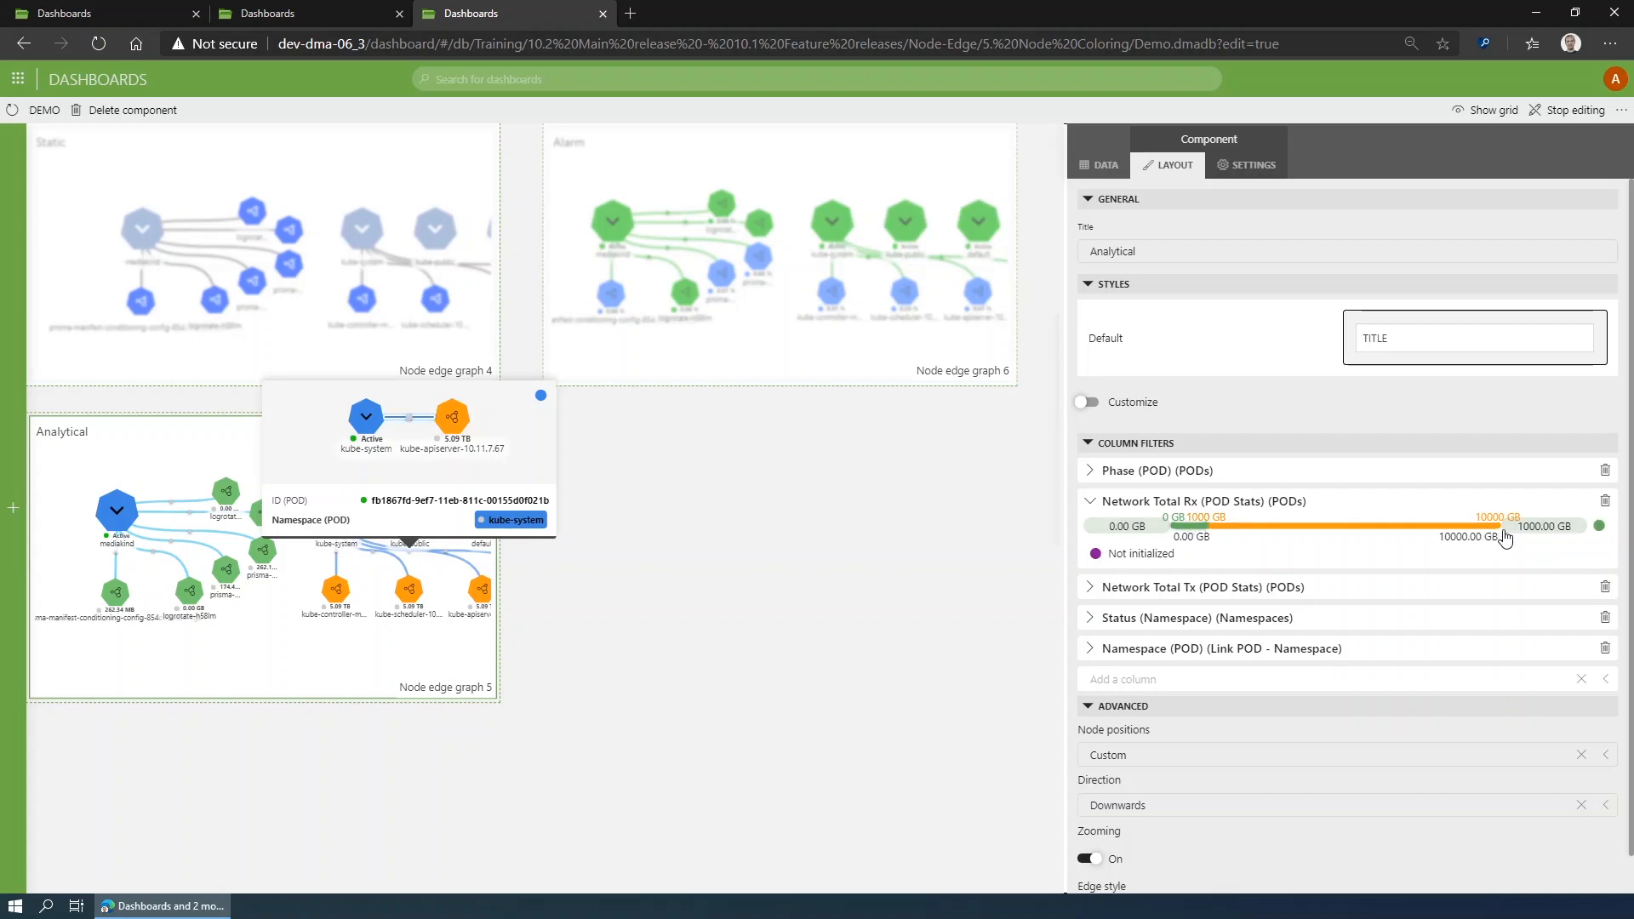
{"action": "left_click", "coordinate": [1599, 525]}
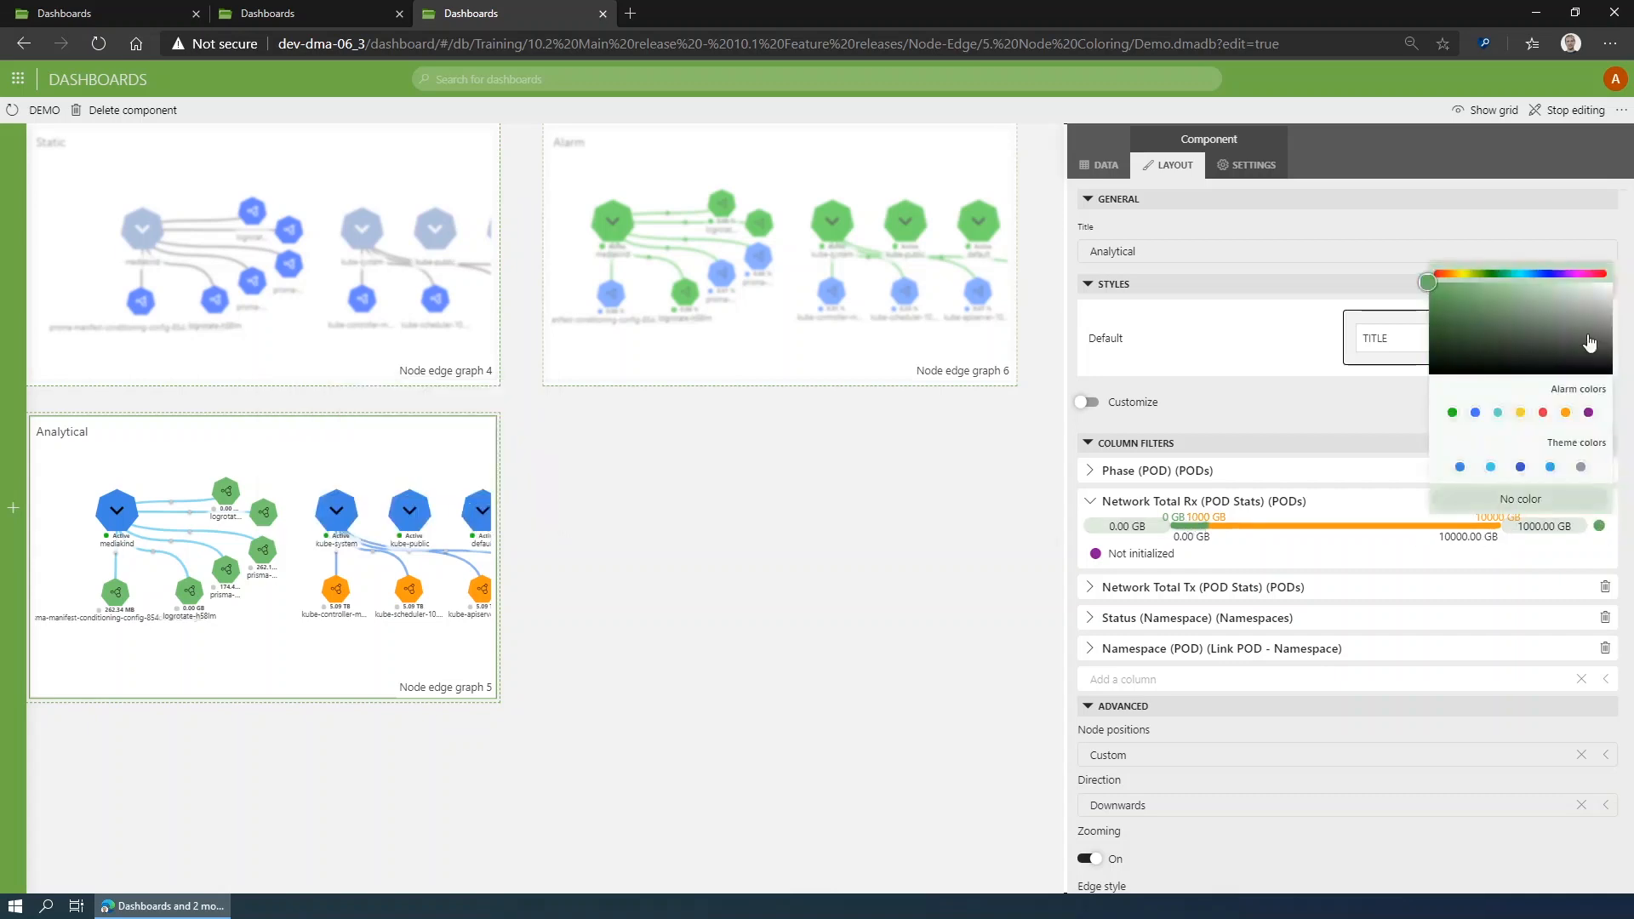
{"action": "left_click", "coordinate": [1515, 313]}
{"action": "left_click", "coordinate": [1518, 273]}
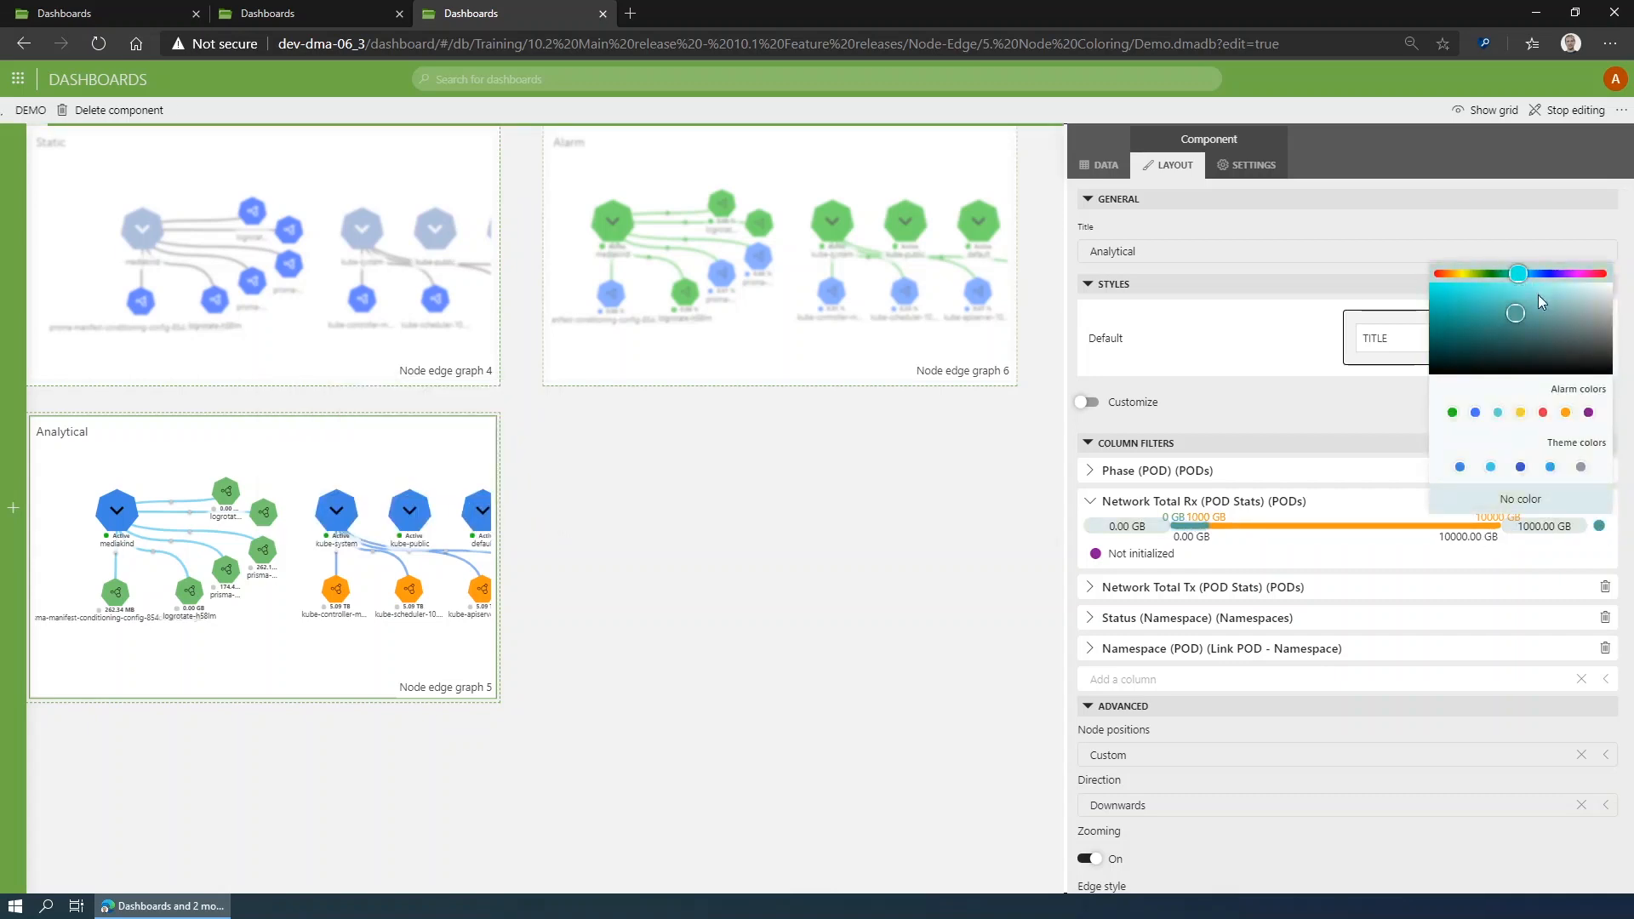
{"action": "left_click", "coordinate": [1558, 298]}
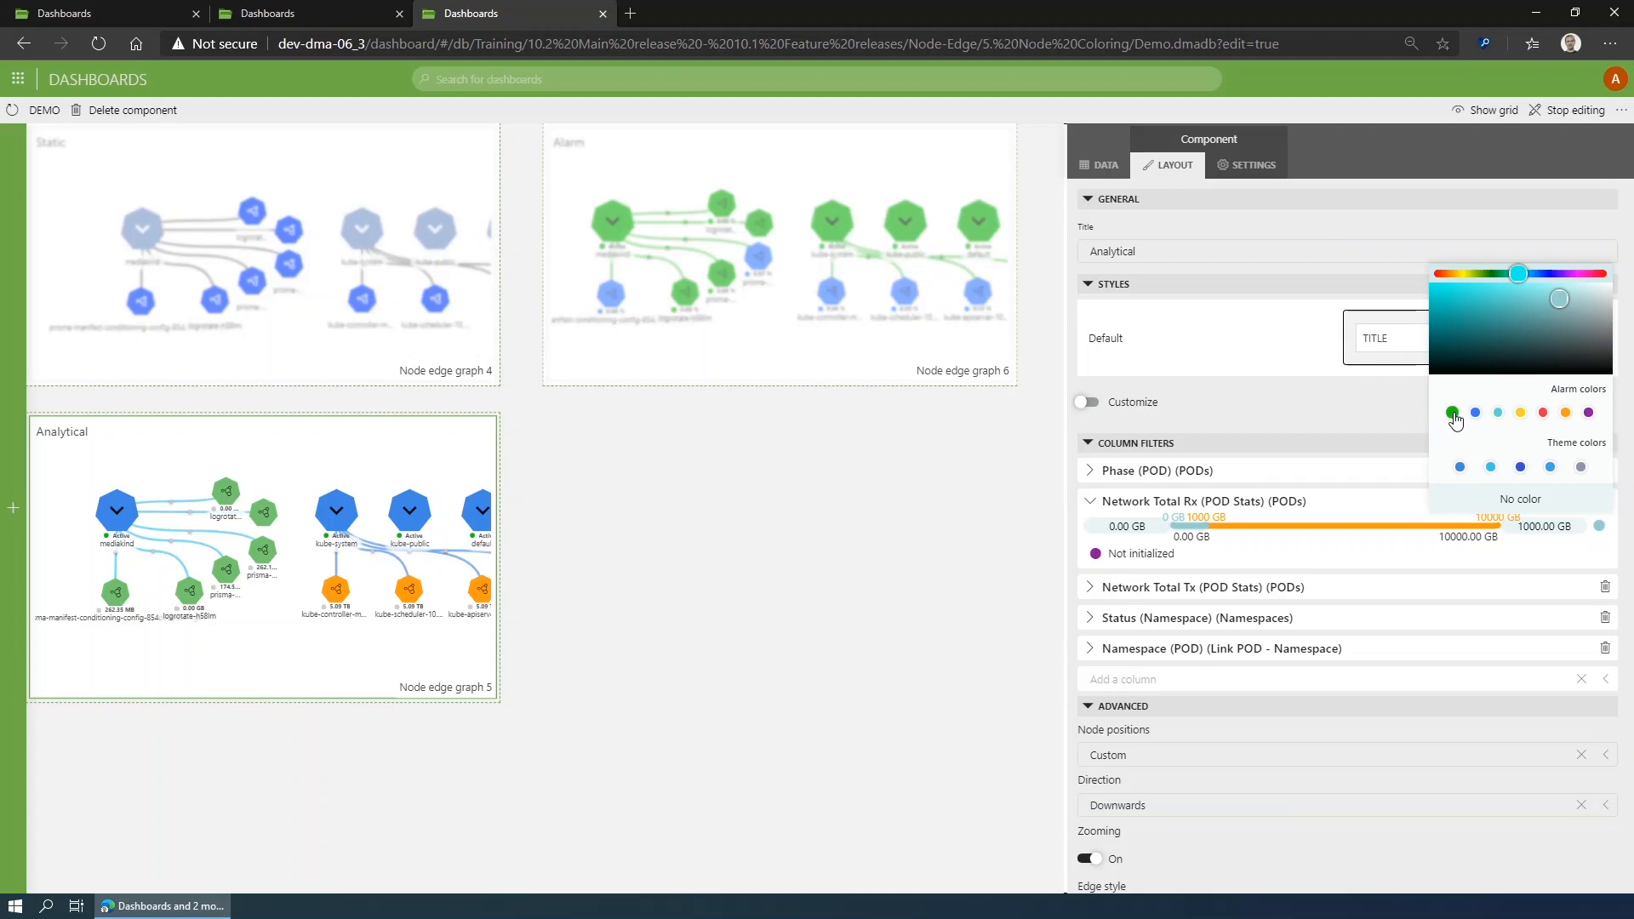
{"action": "left_click", "coordinate": [1453, 413]}
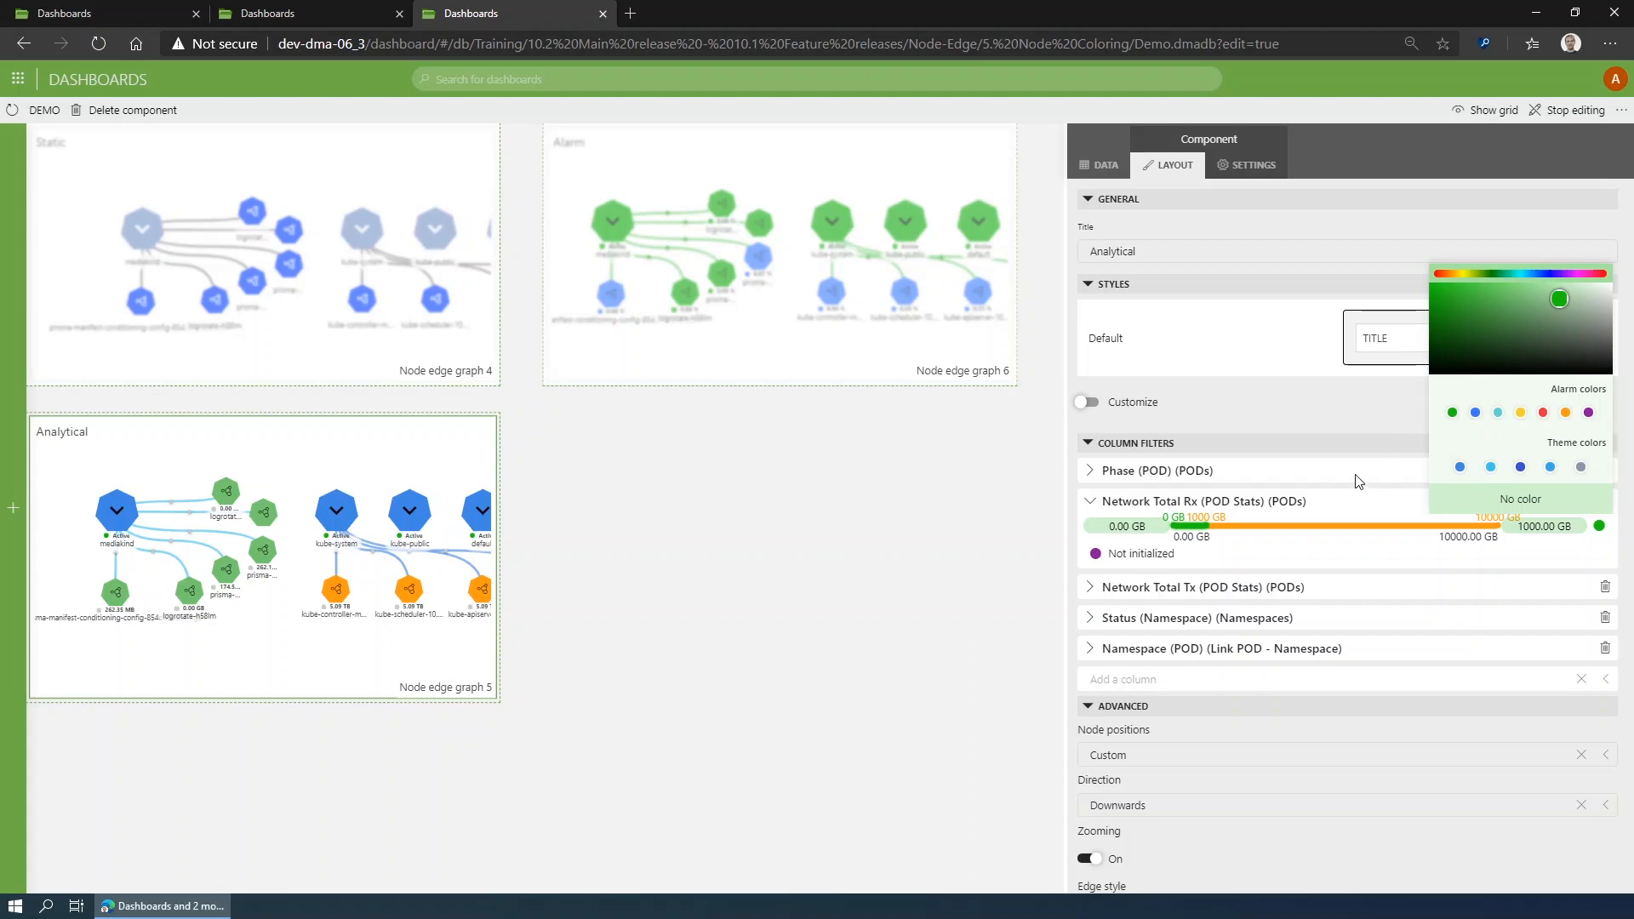
{"action": "left_click", "coordinate": [1281, 418]}
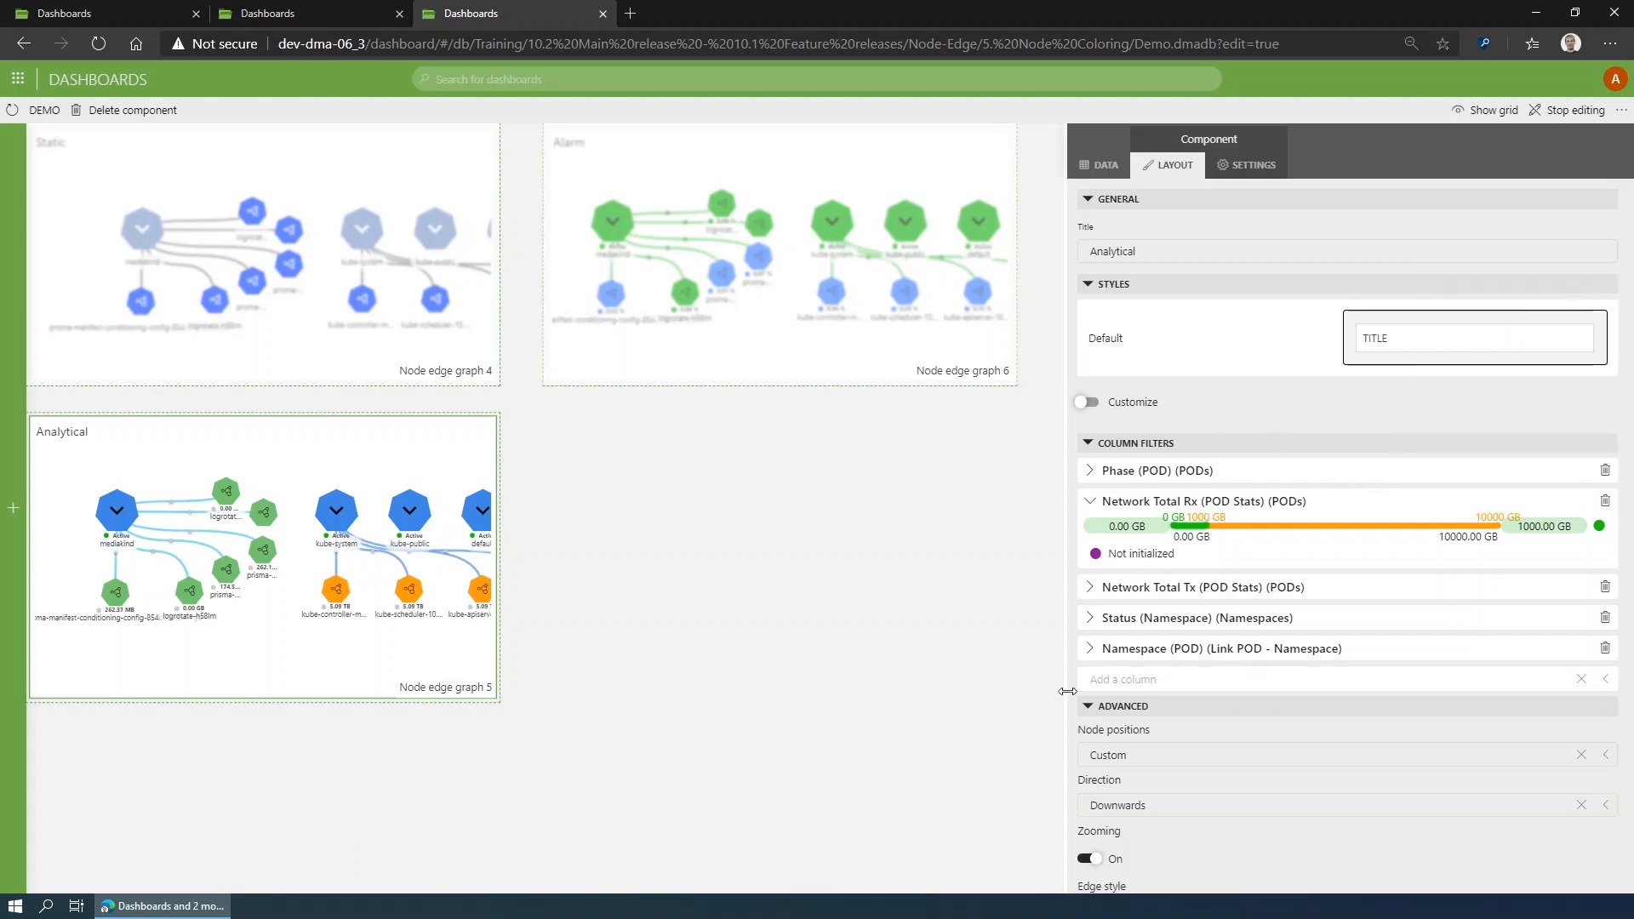
Add a column filter for CPU Percentage (POD Stats) from the PODs query to the Analytical graph.
{"action": "left_click", "coordinate": [1141, 679]}
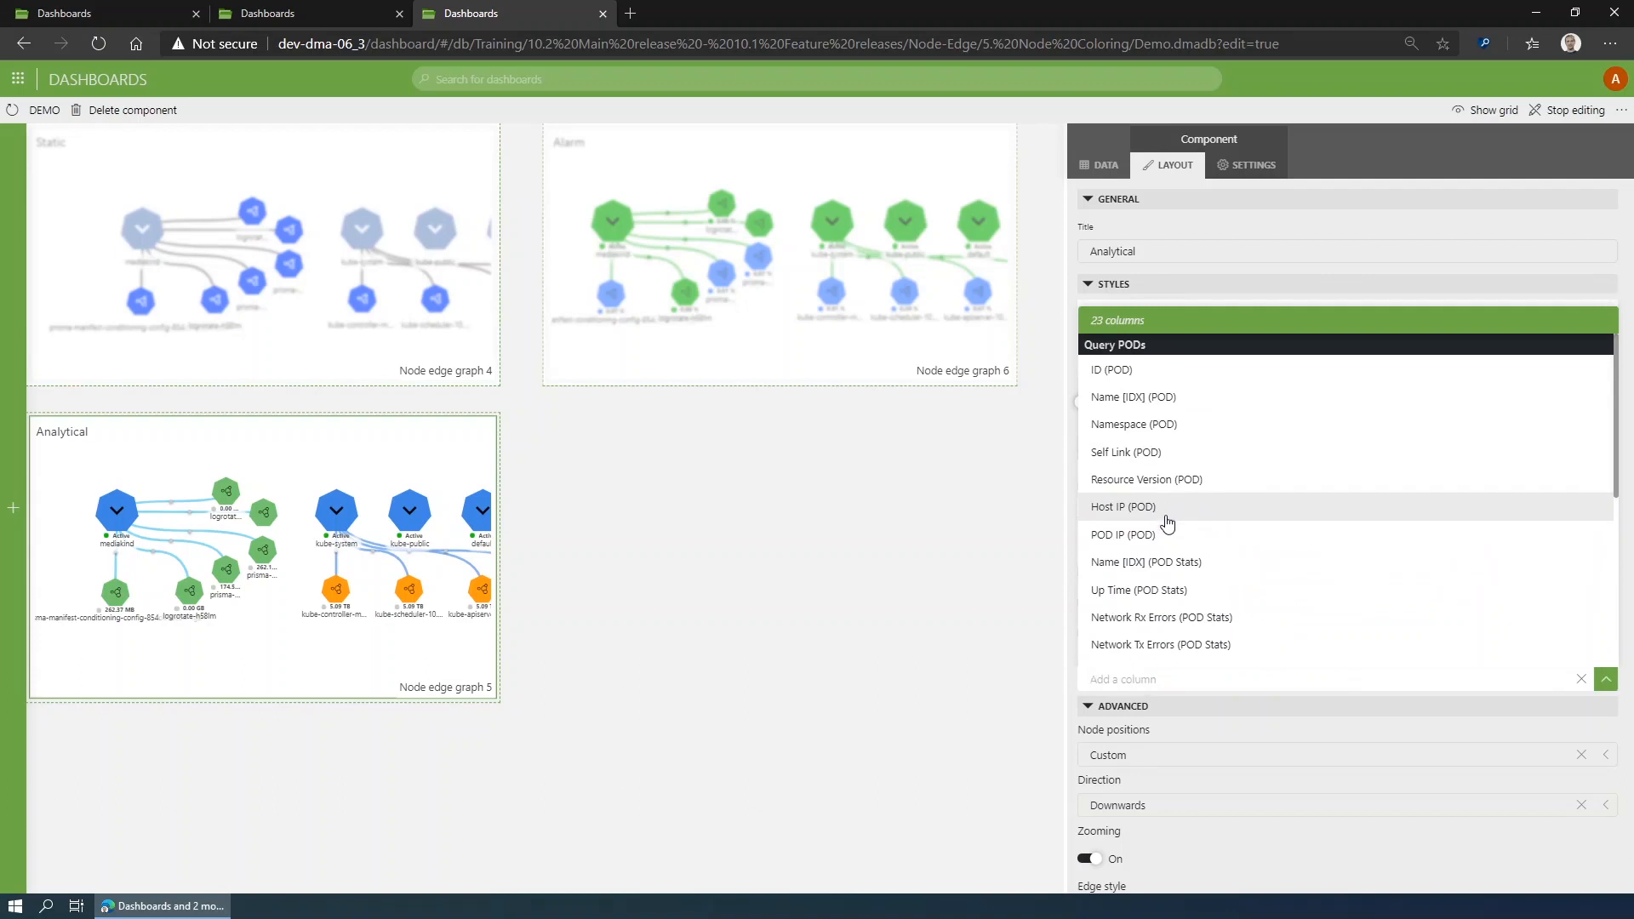
{"action": "scroll", "coordinate": [1161, 527], "scroll_direction": "down", "scroll_amount": 3}
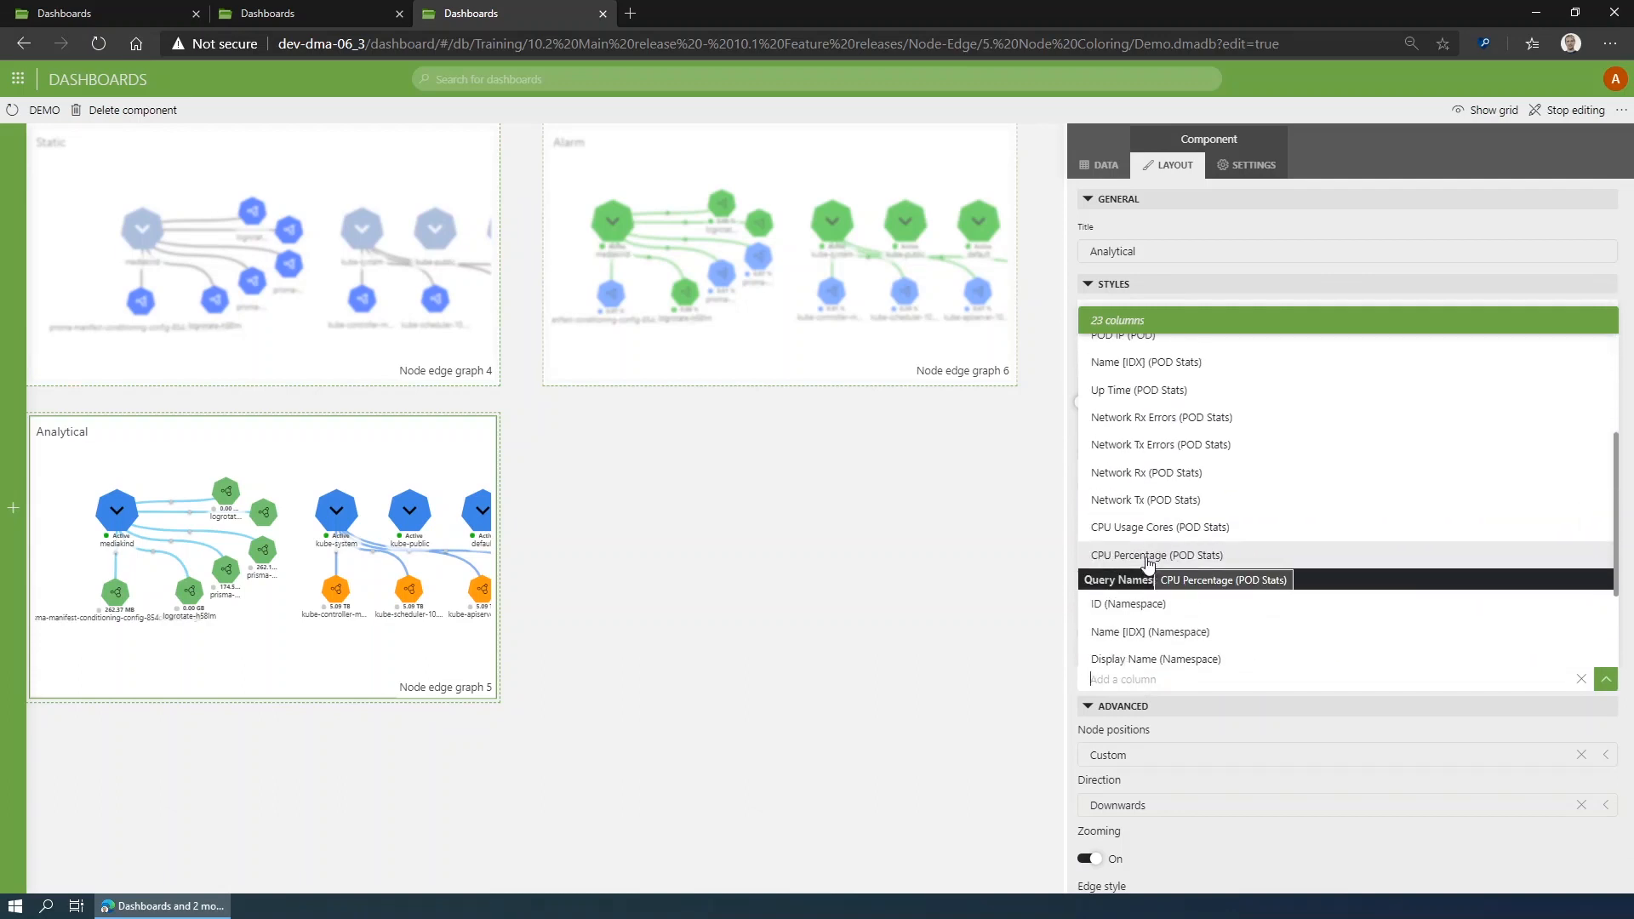
{"action": "left_click", "coordinate": [1147, 558]}
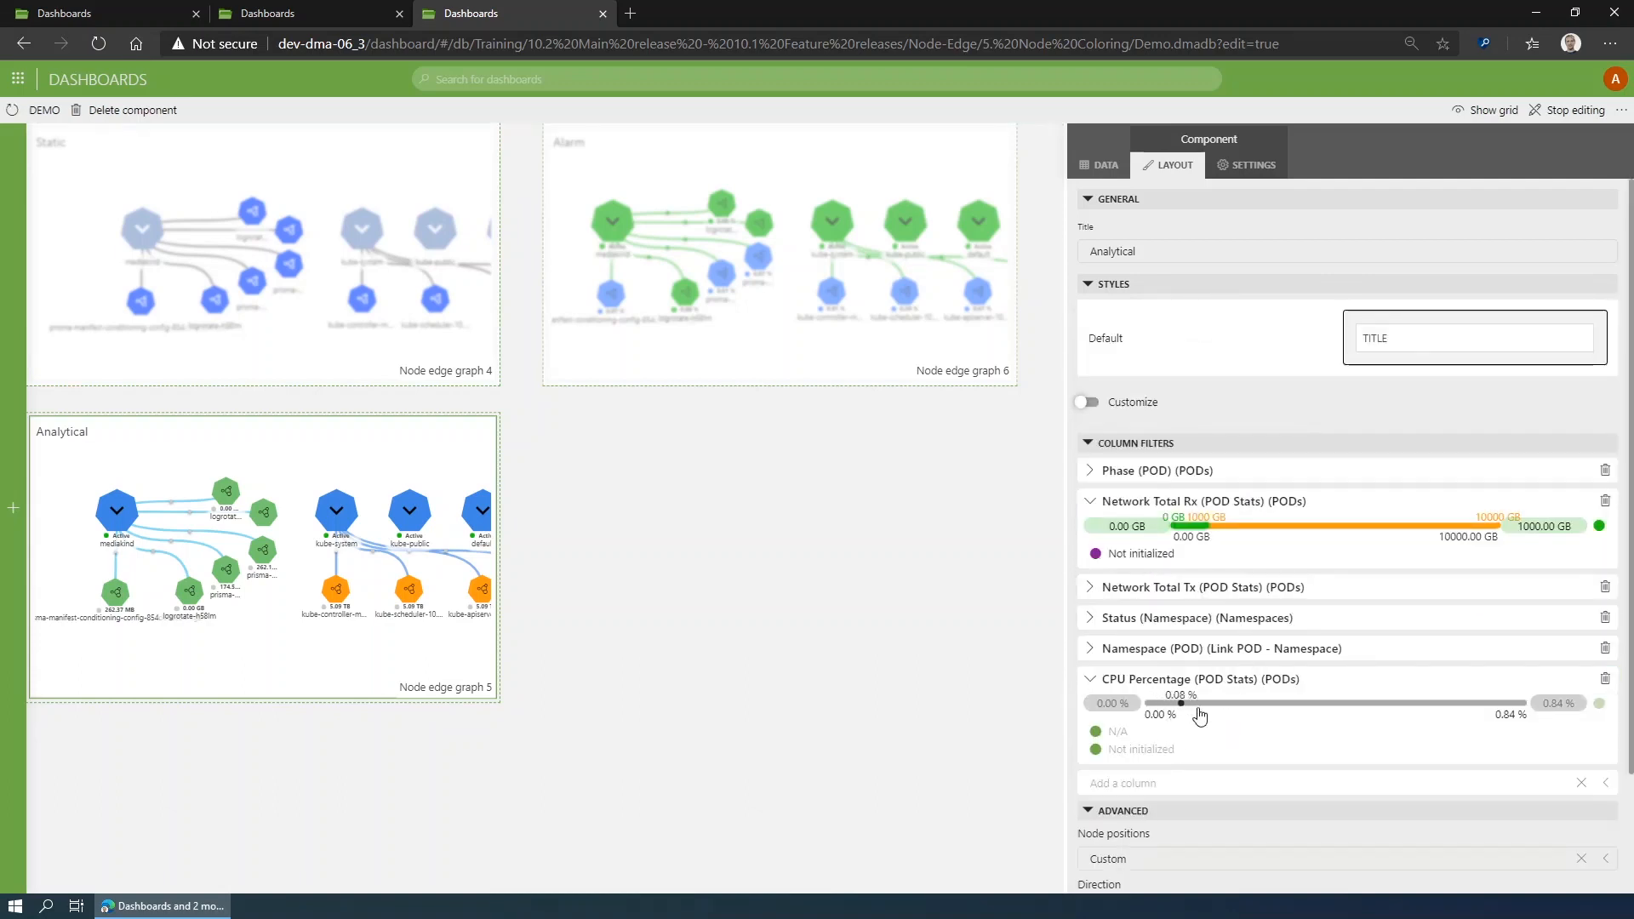
Create a 10 to 100 % range in the CPU Percentage filter and color it dark red.
{"action": "left_click_drag", "start_coordinate": [1270, 704], "coordinate": [1410, 705]}
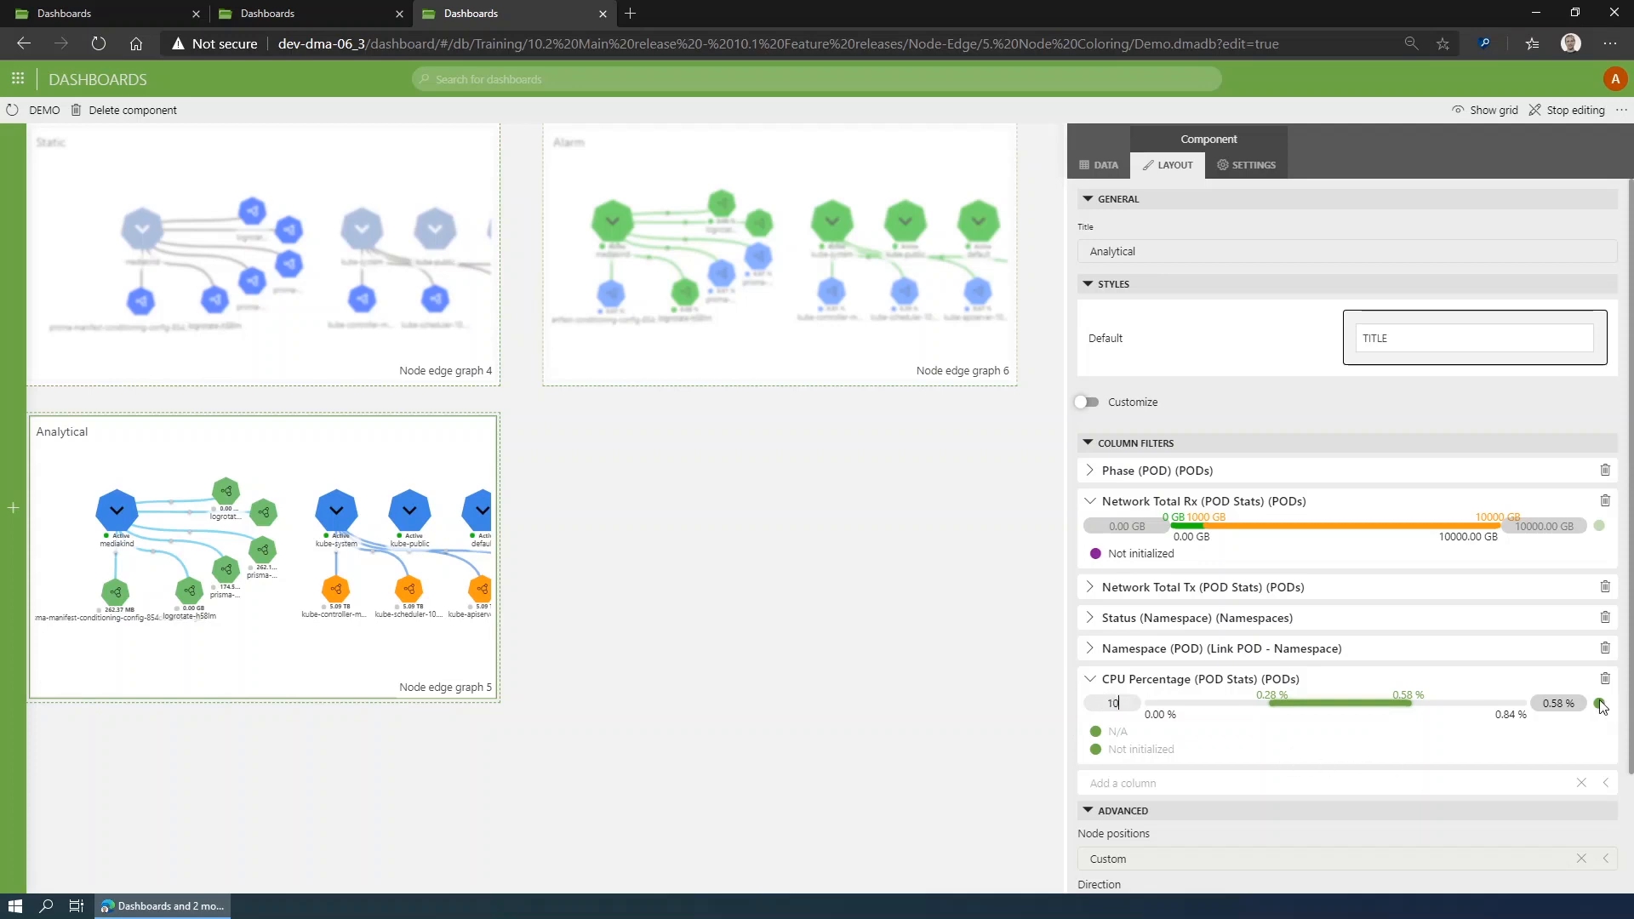
{"action": "type", "text": "10"}
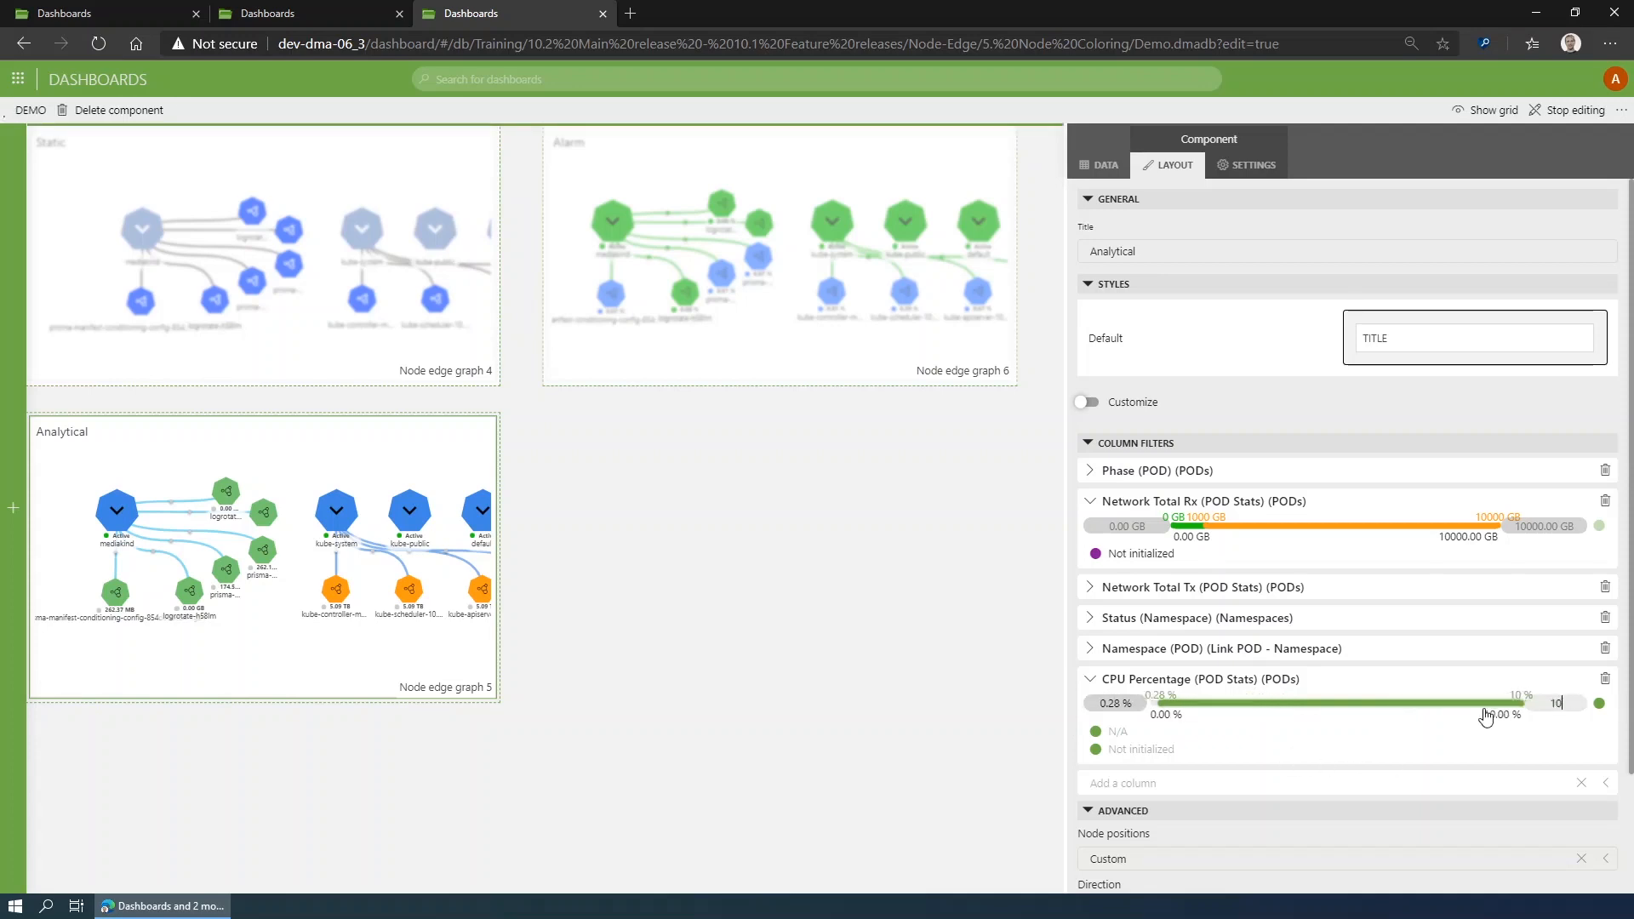
{"action": "type", "text": "0"}
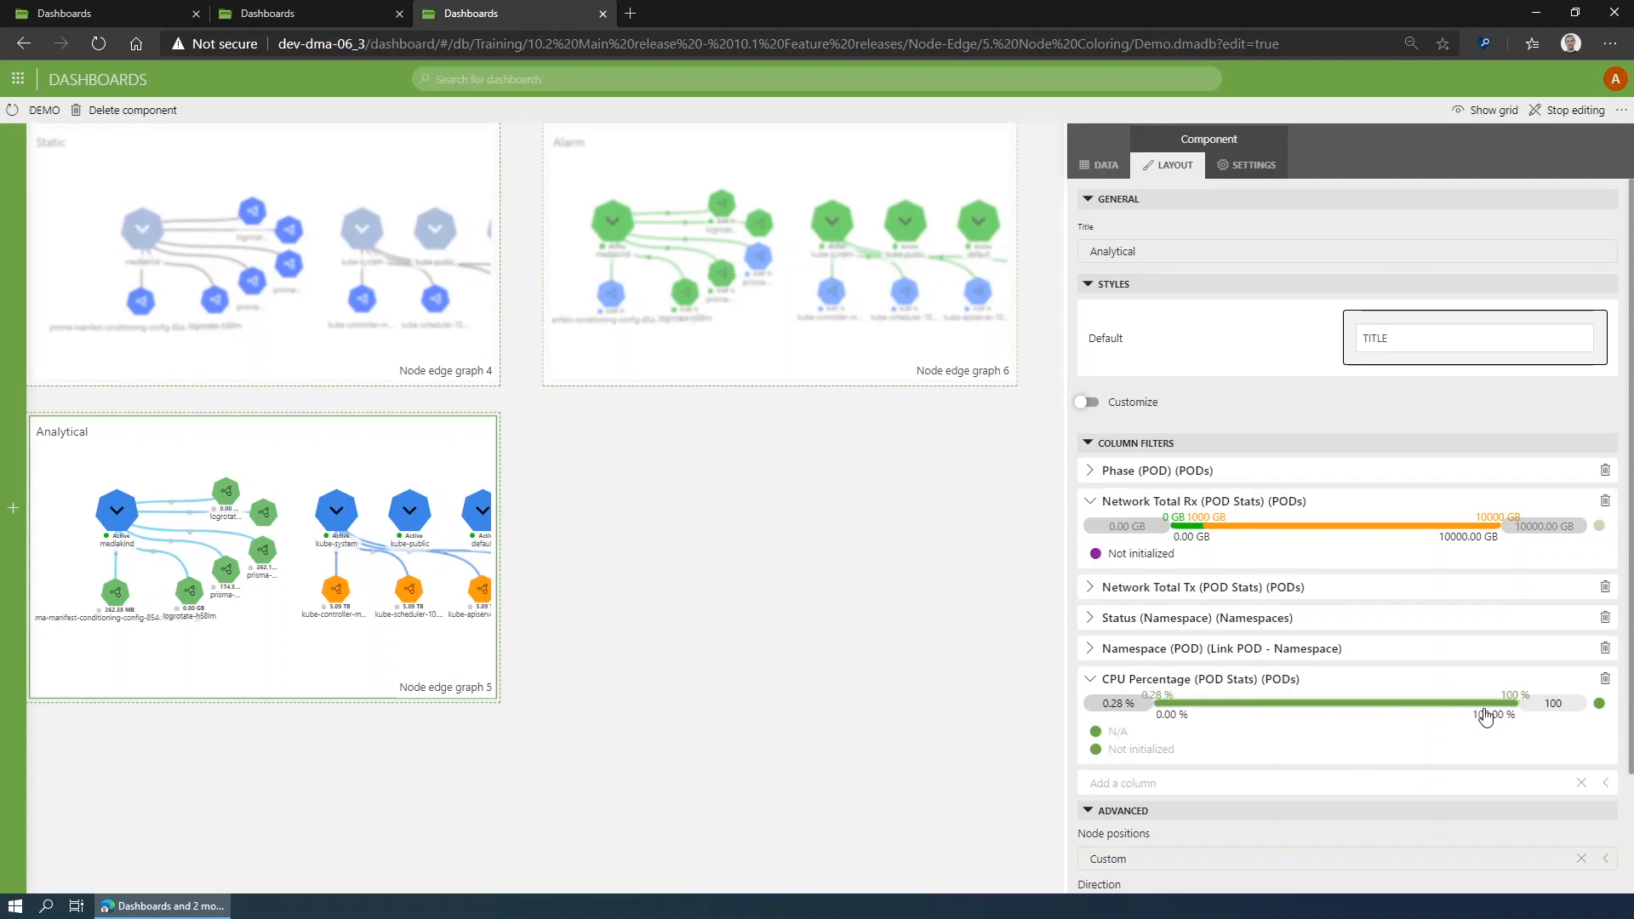
{"action": "left_click", "coordinate": [1120, 704]}
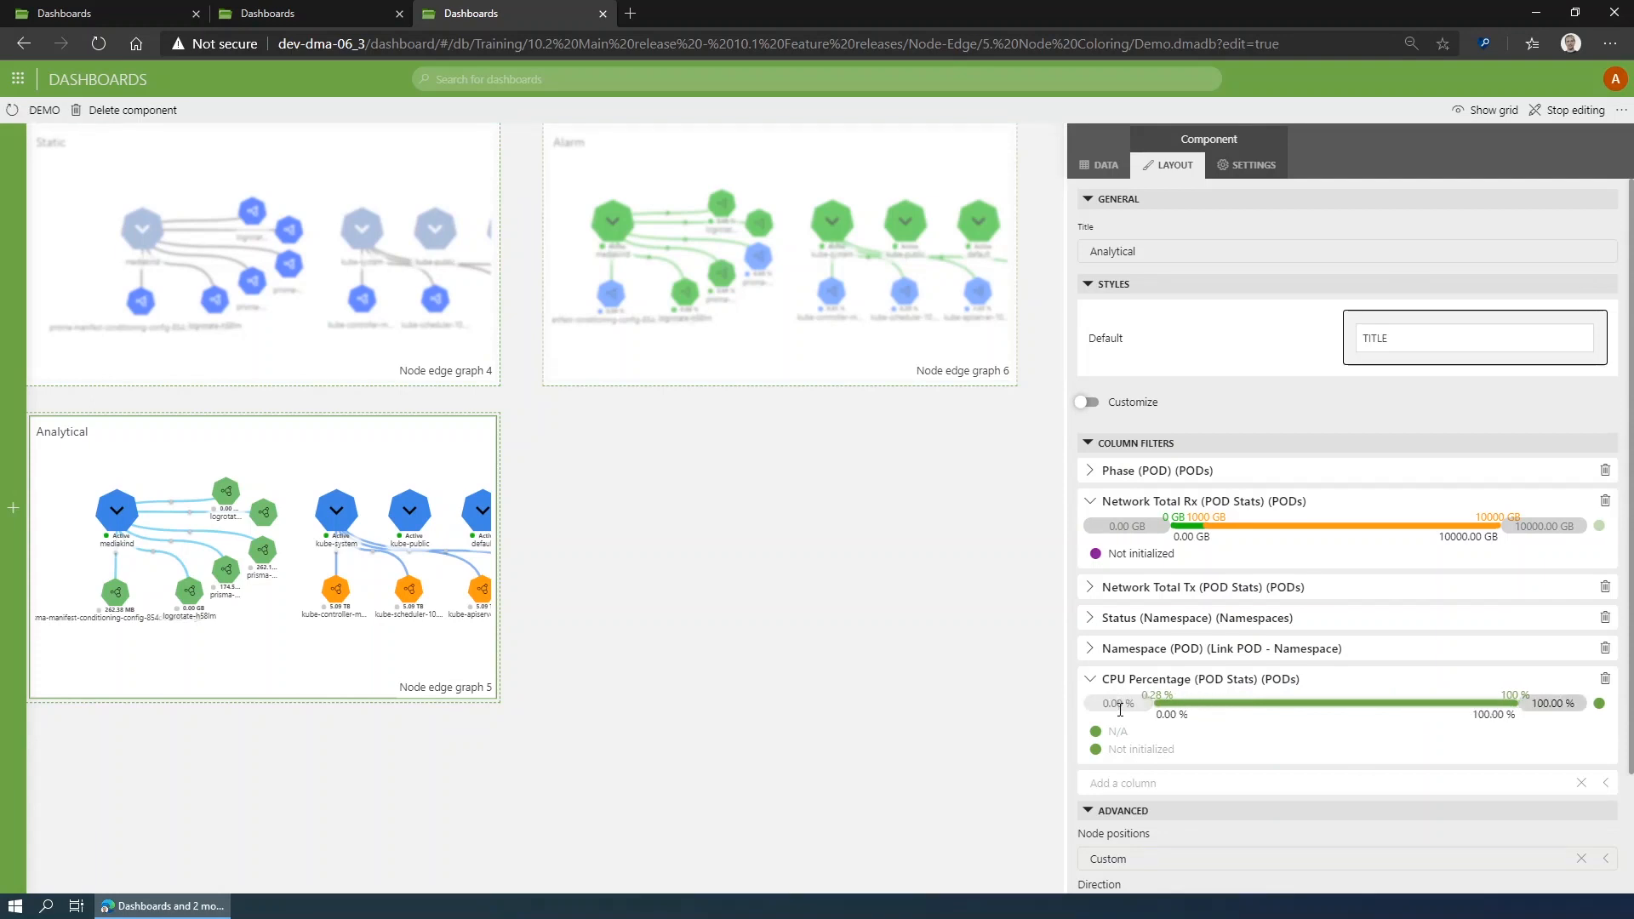
{"action": "type", "text": "10"}
{"action": "left_click", "coordinate": [1598, 703]}
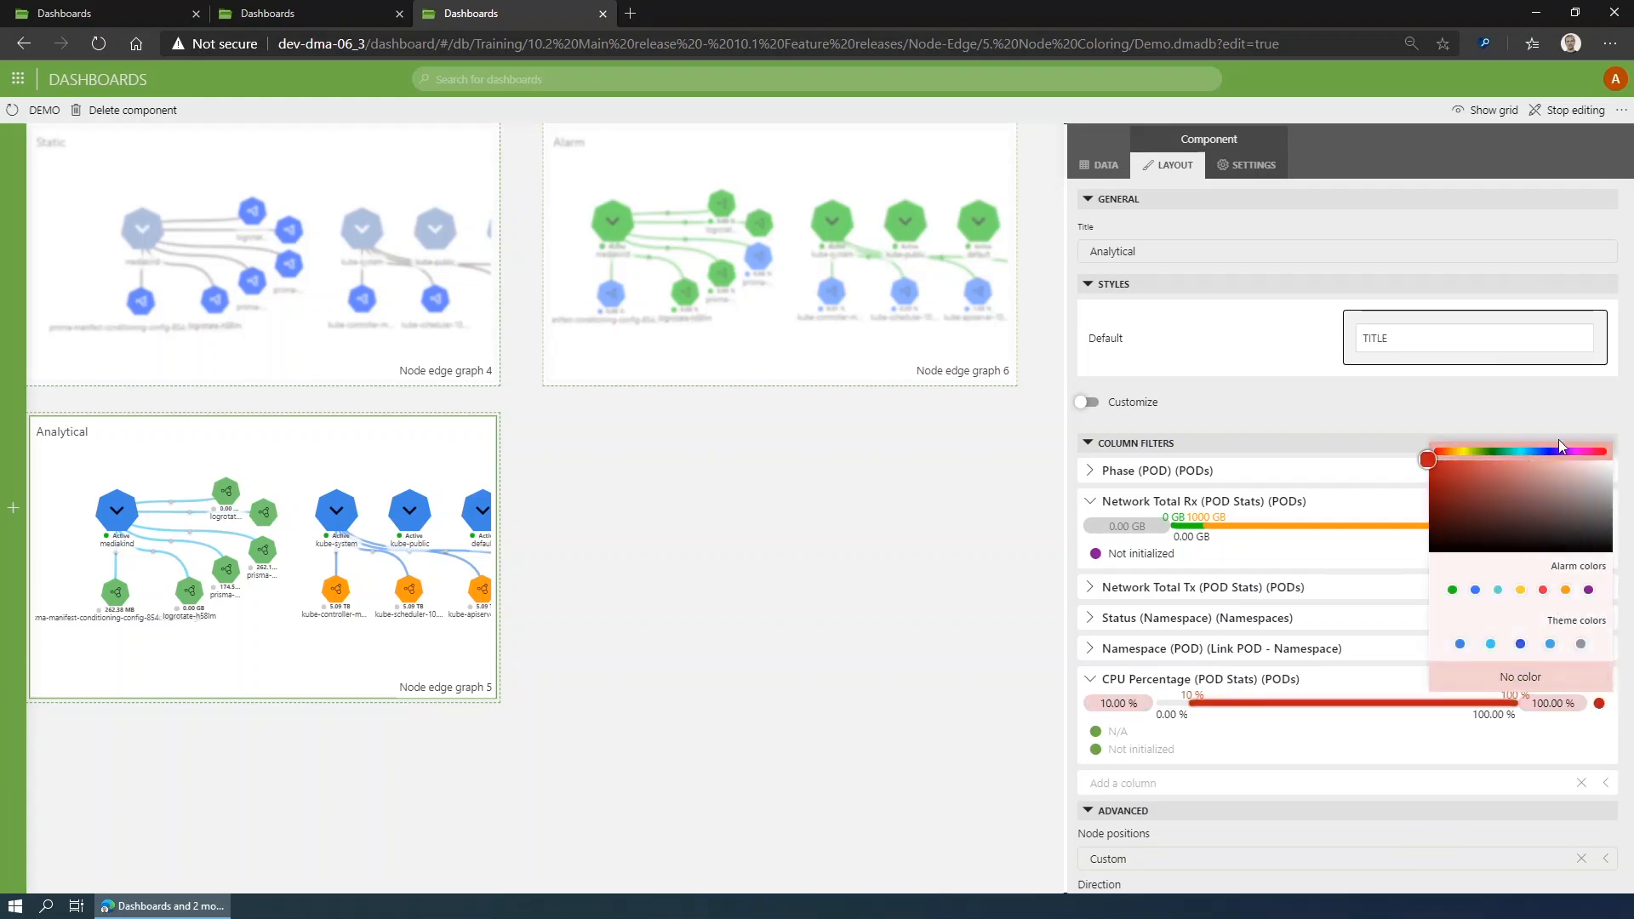
{"action": "left_click", "coordinate": [1444, 496]}
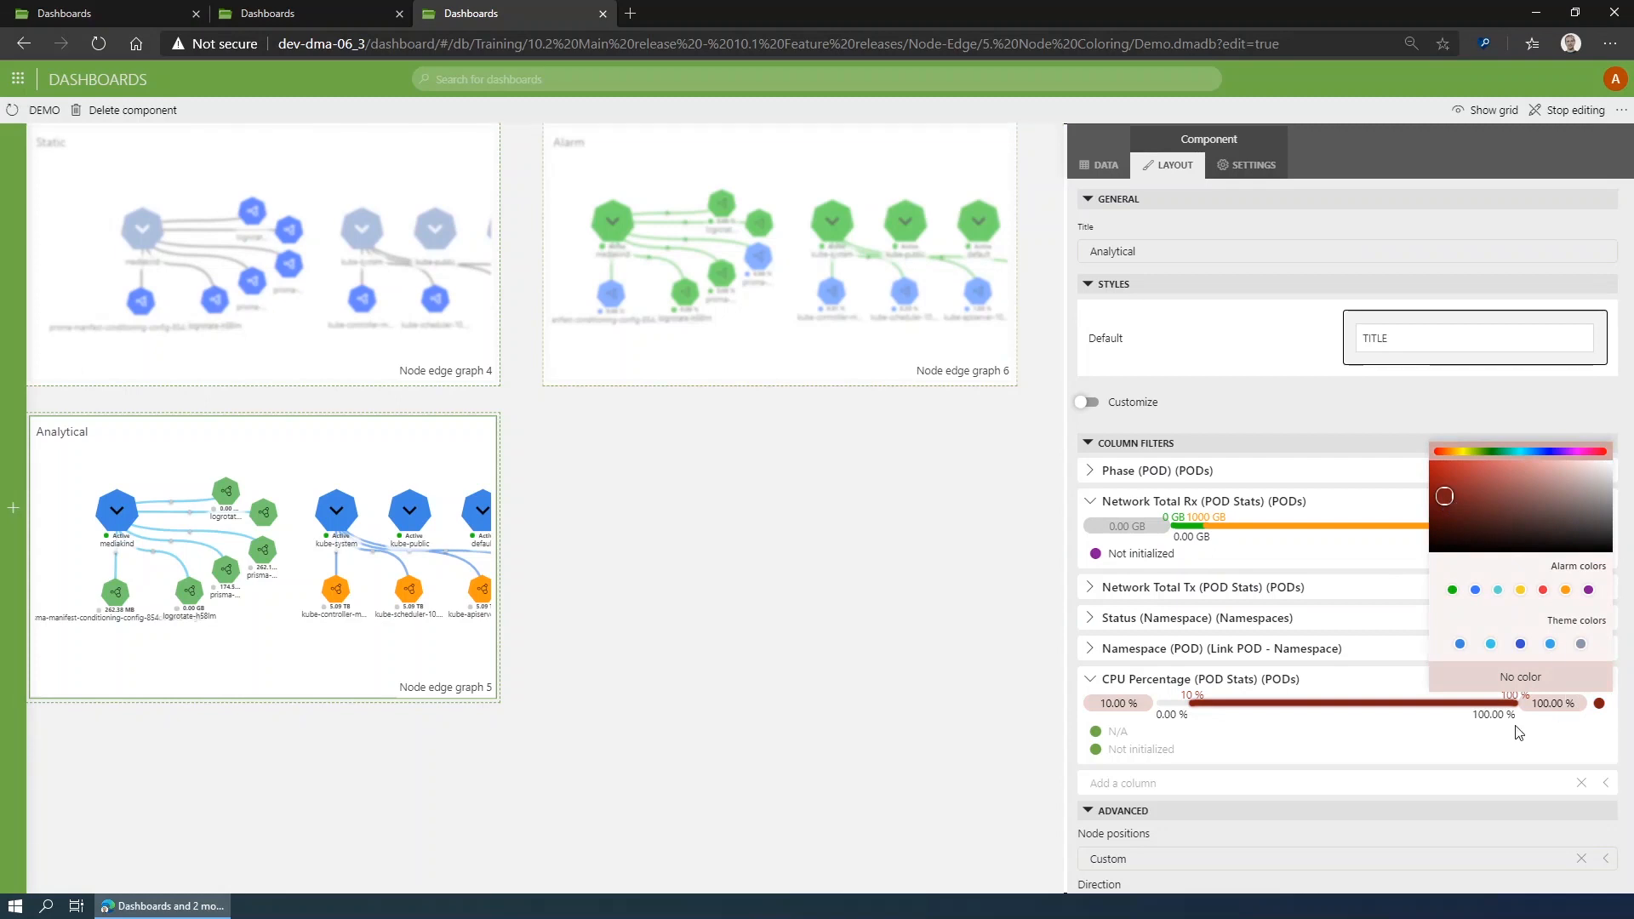
{"action": "left_click", "coordinate": [1347, 739]}
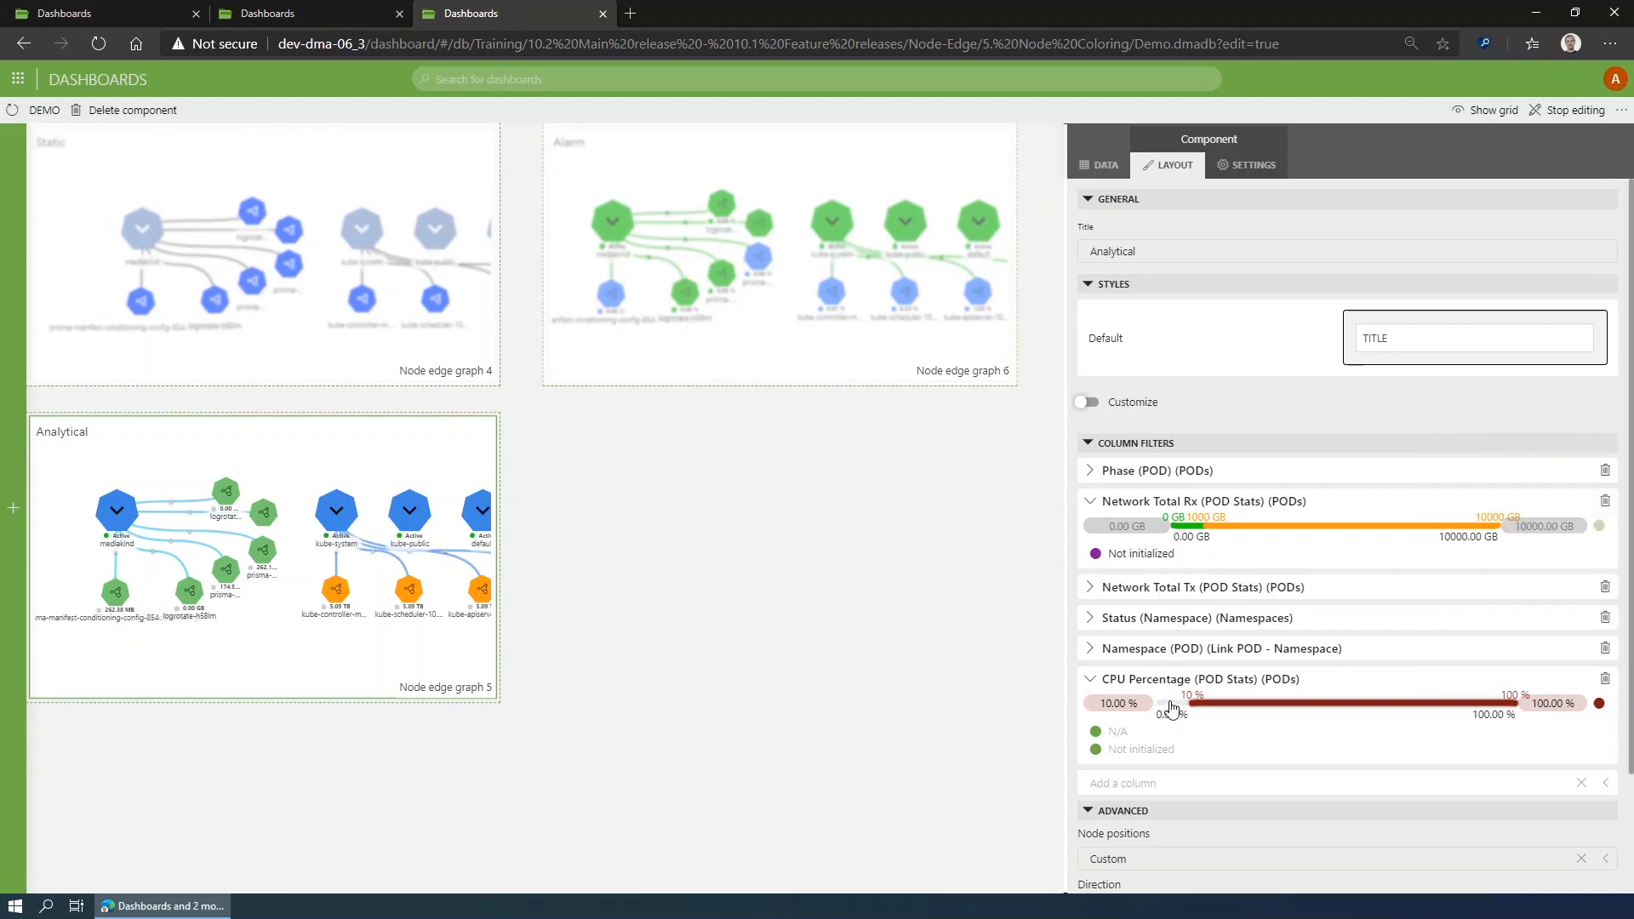
Create a 0 to 10 % range in the CPU Percentage filter and color it green.
{"action": "left_click_drag", "start_coordinate": [1172, 708], "coordinate": [1150, 717]}
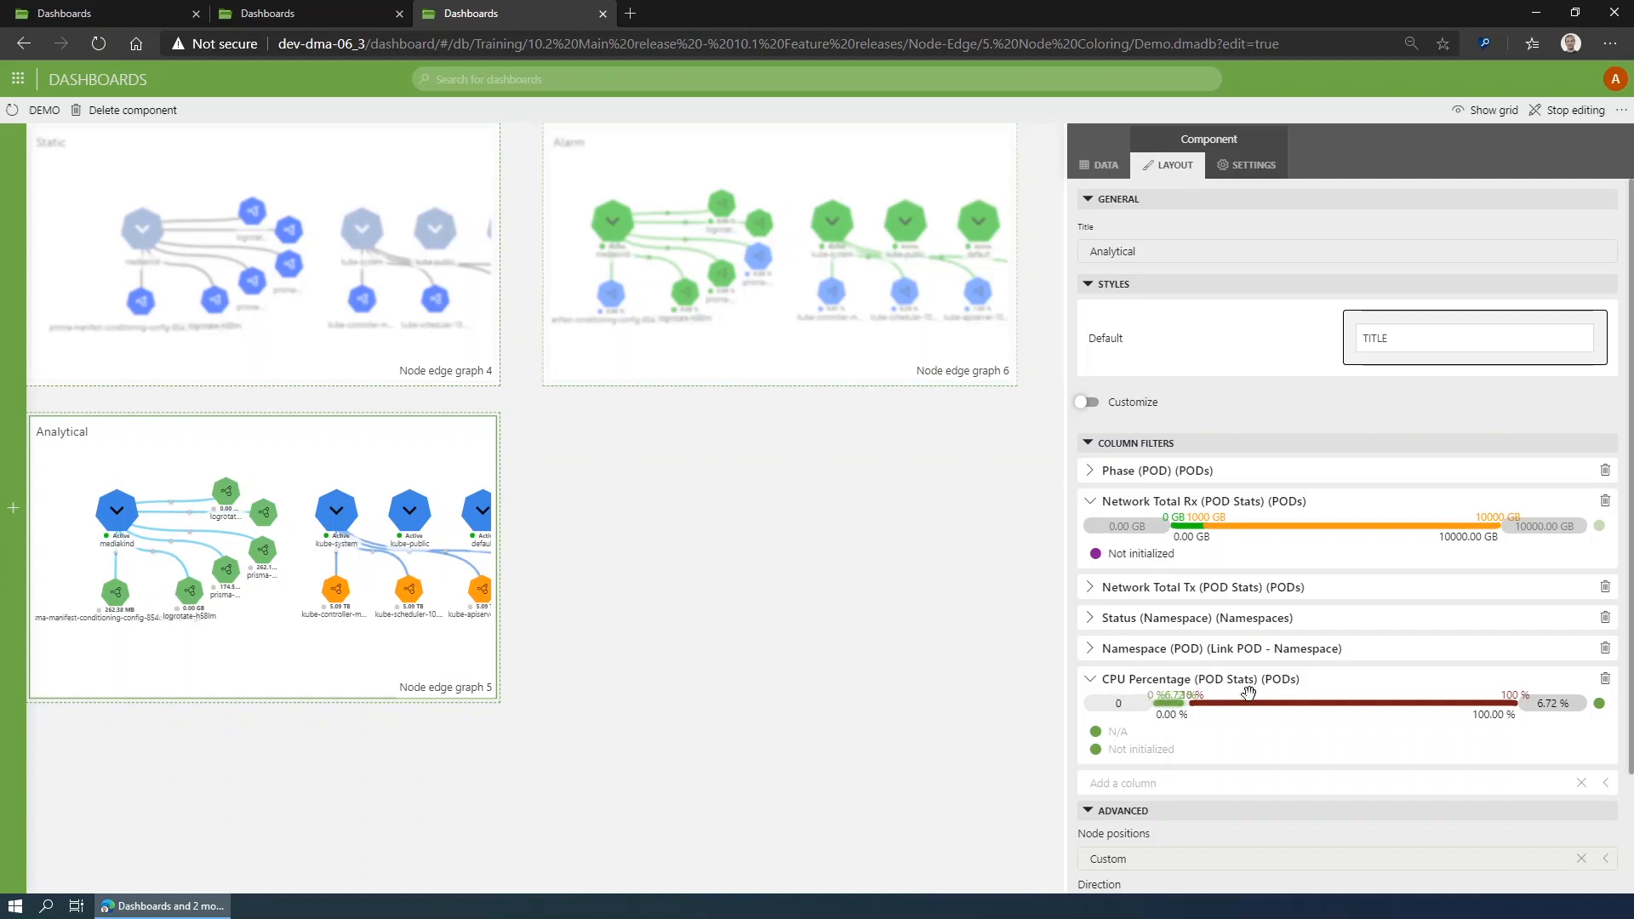
{"action": "left_click", "coordinate": [1524, 702]}
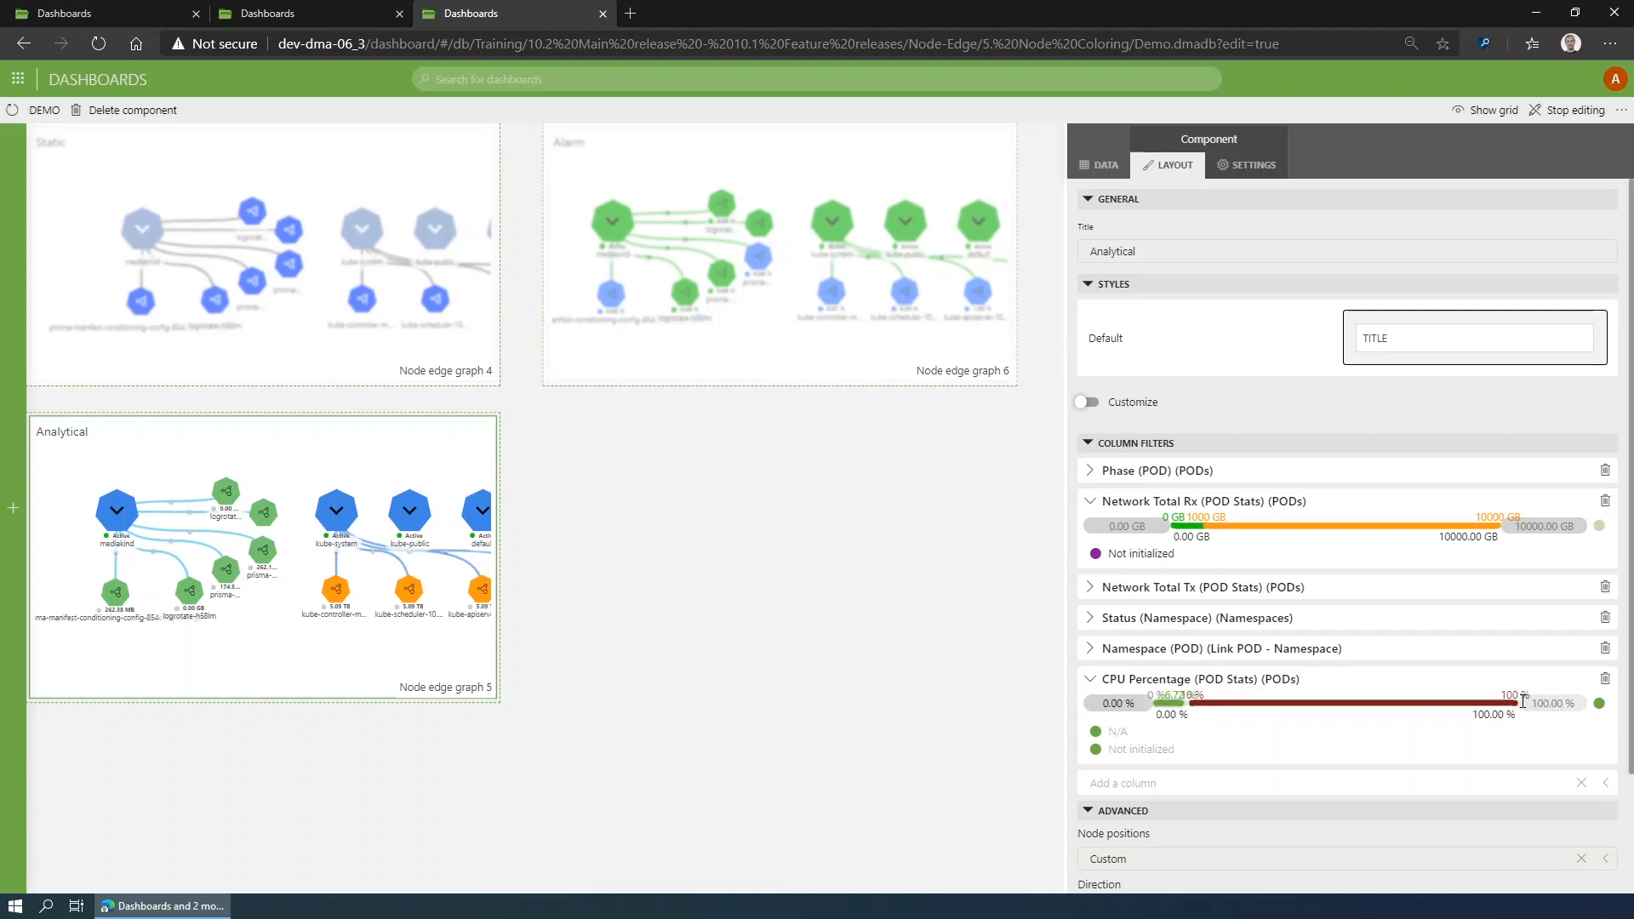
{"action": "key", "text": "ctrl+a"}
{"action": "type", "text": "10"}
{"action": "left_click", "coordinate": [1165, 703]}
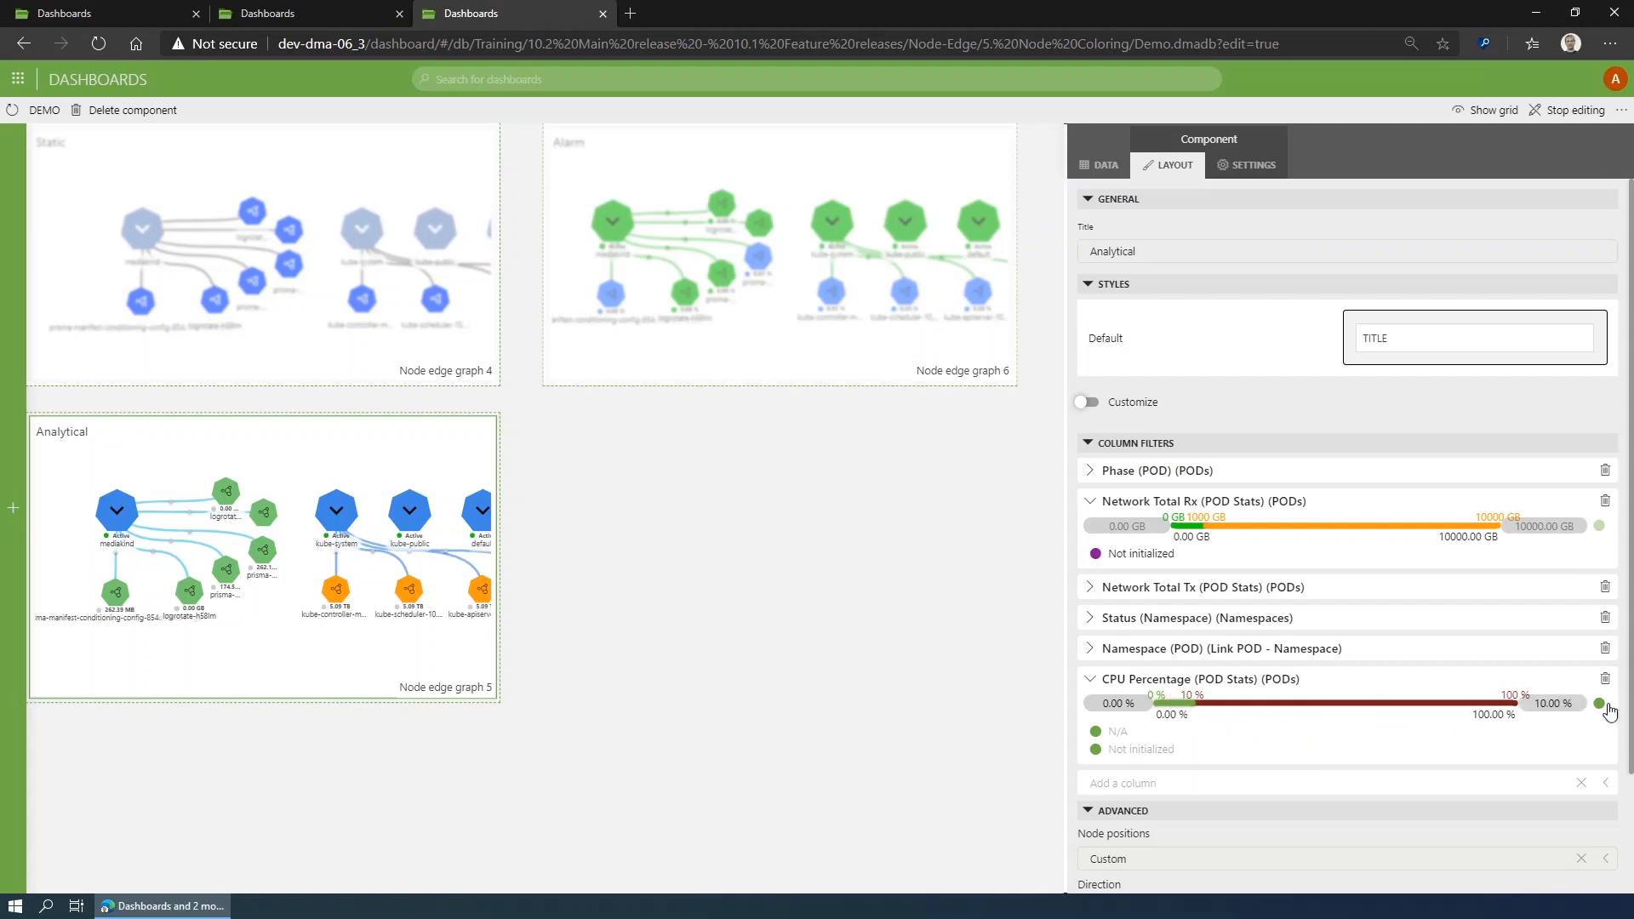
{"action": "left_click", "coordinate": [1599, 703]}
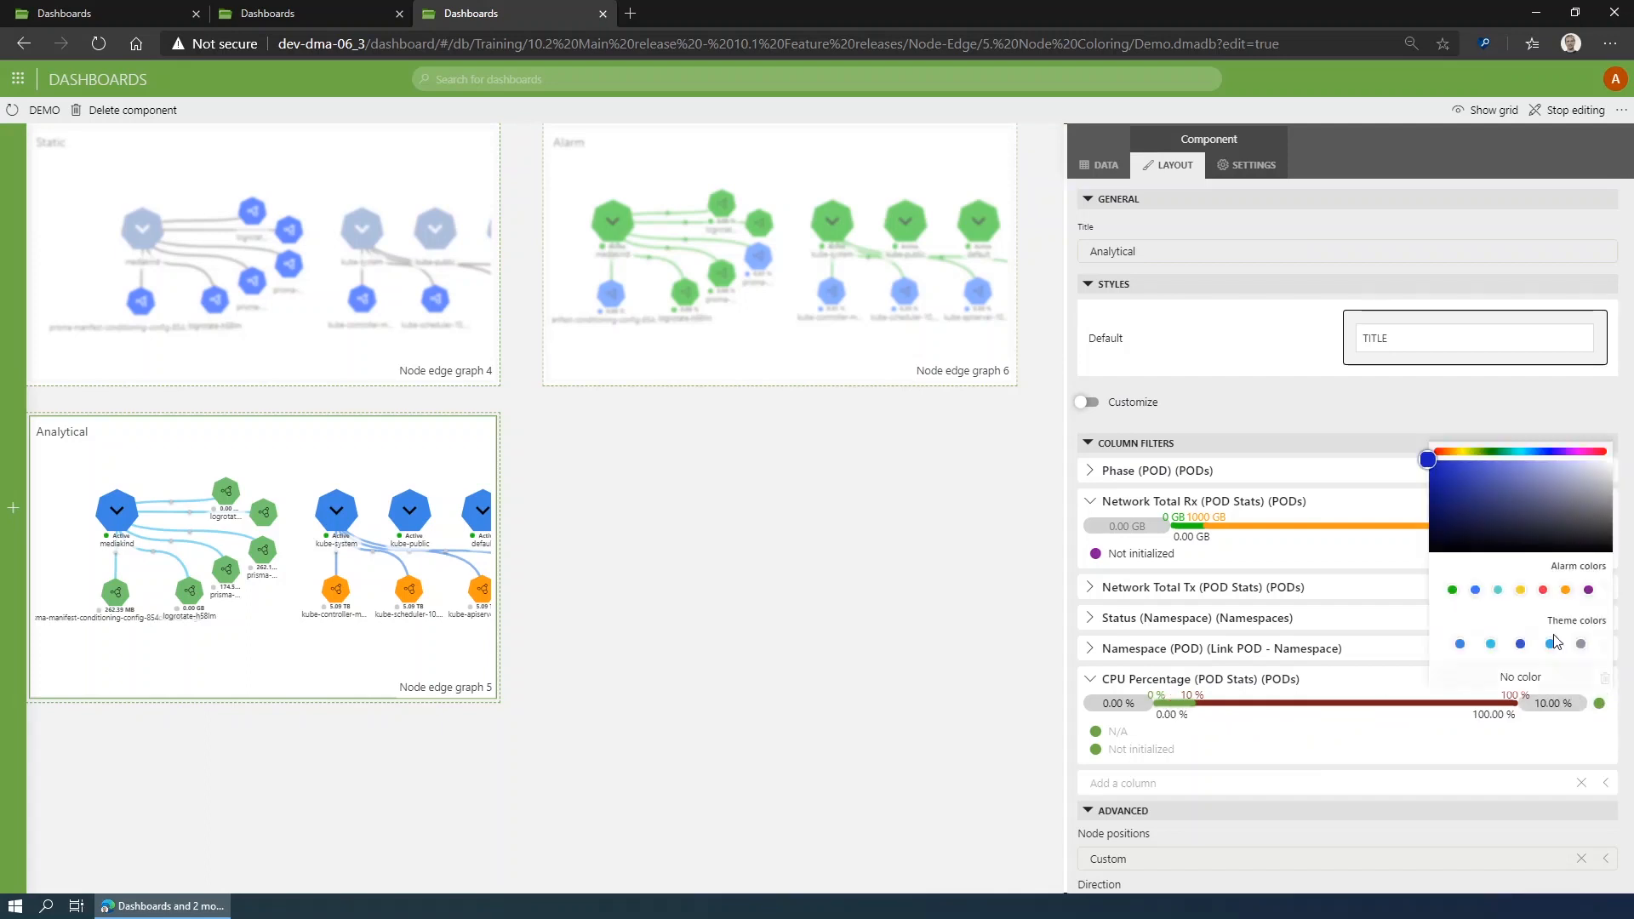
{"action": "left_click", "coordinate": [1453, 590]}
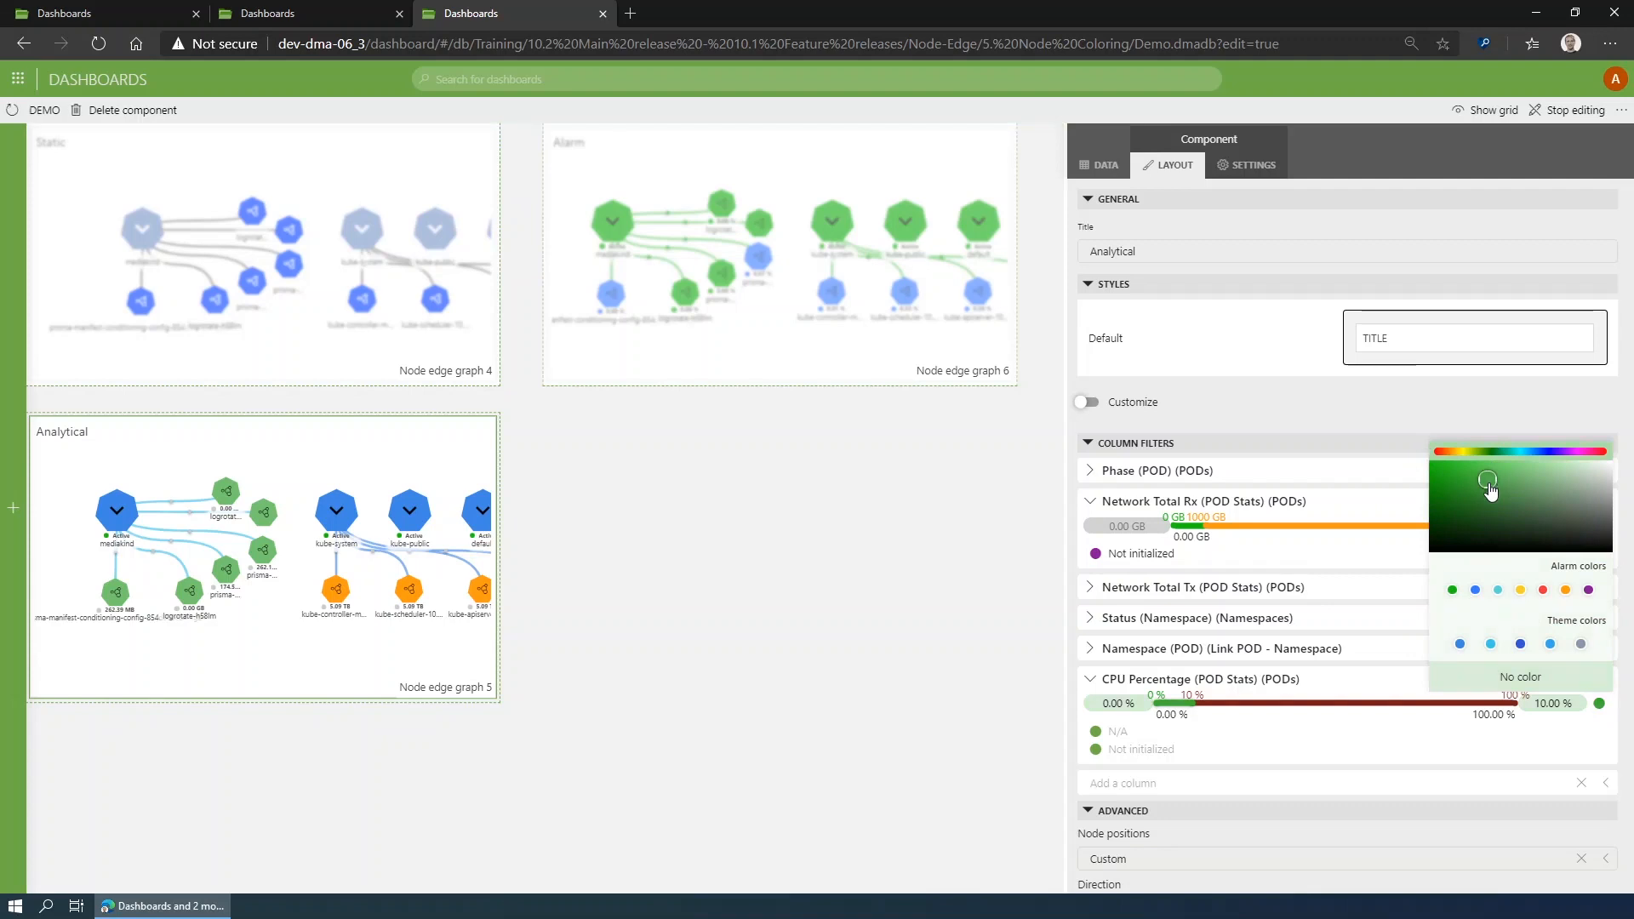
{"action": "left_click", "coordinate": [1349, 737]}
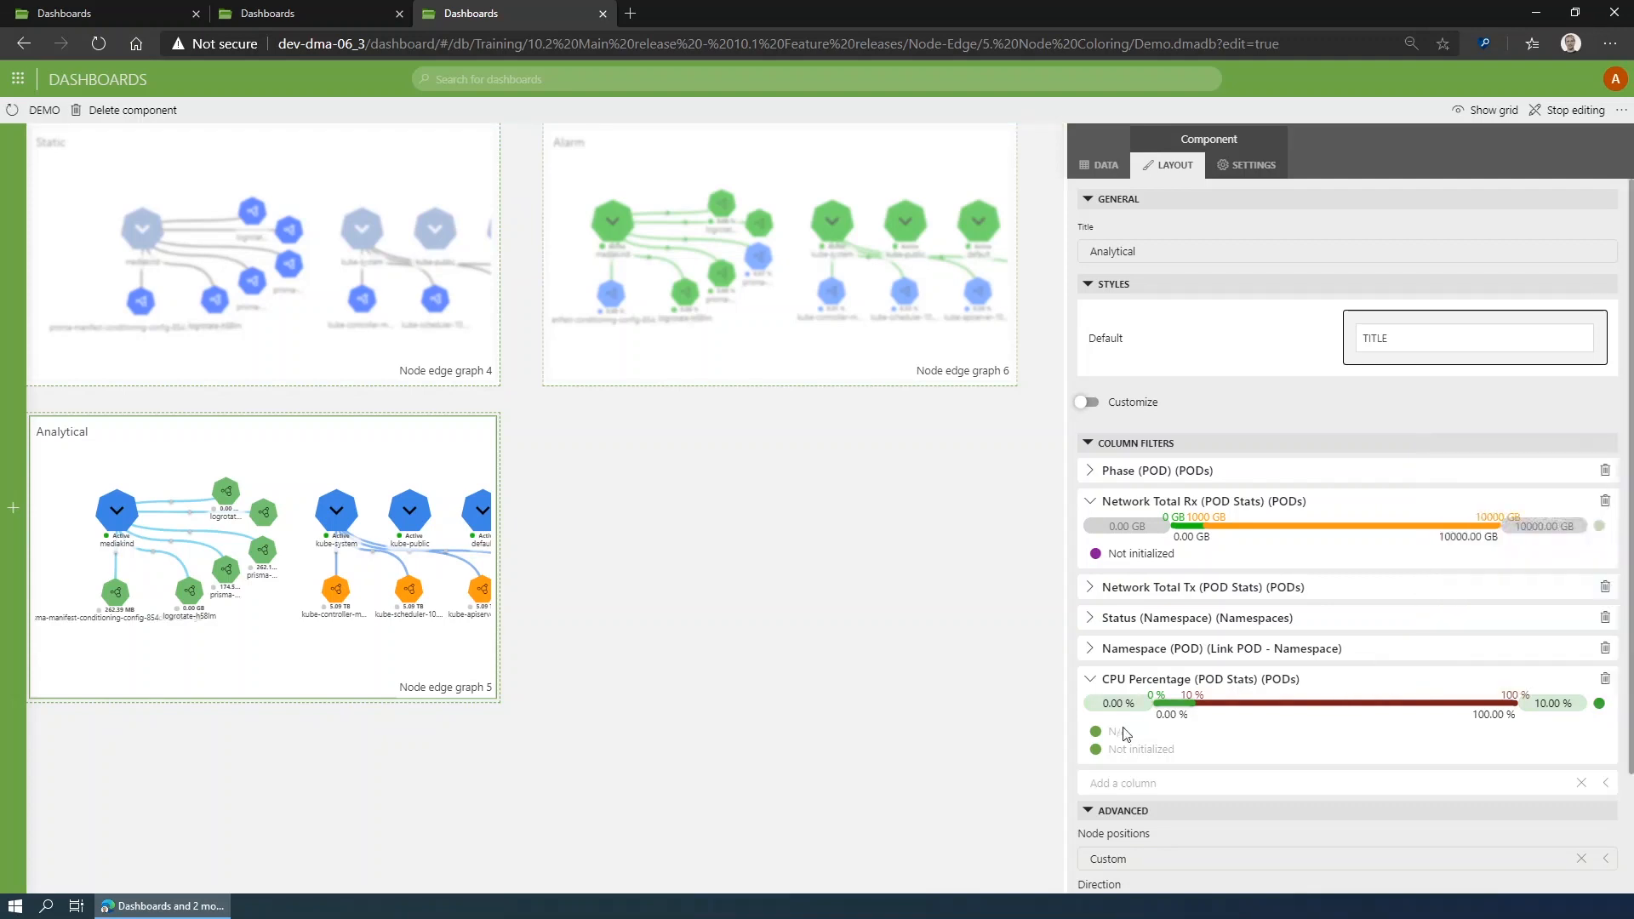
In the CPU Percentage filter, color the N/A value dark blue and the Not initialized value with the light blue theme color.
{"action": "left_click", "coordinate": [1095, 732]}
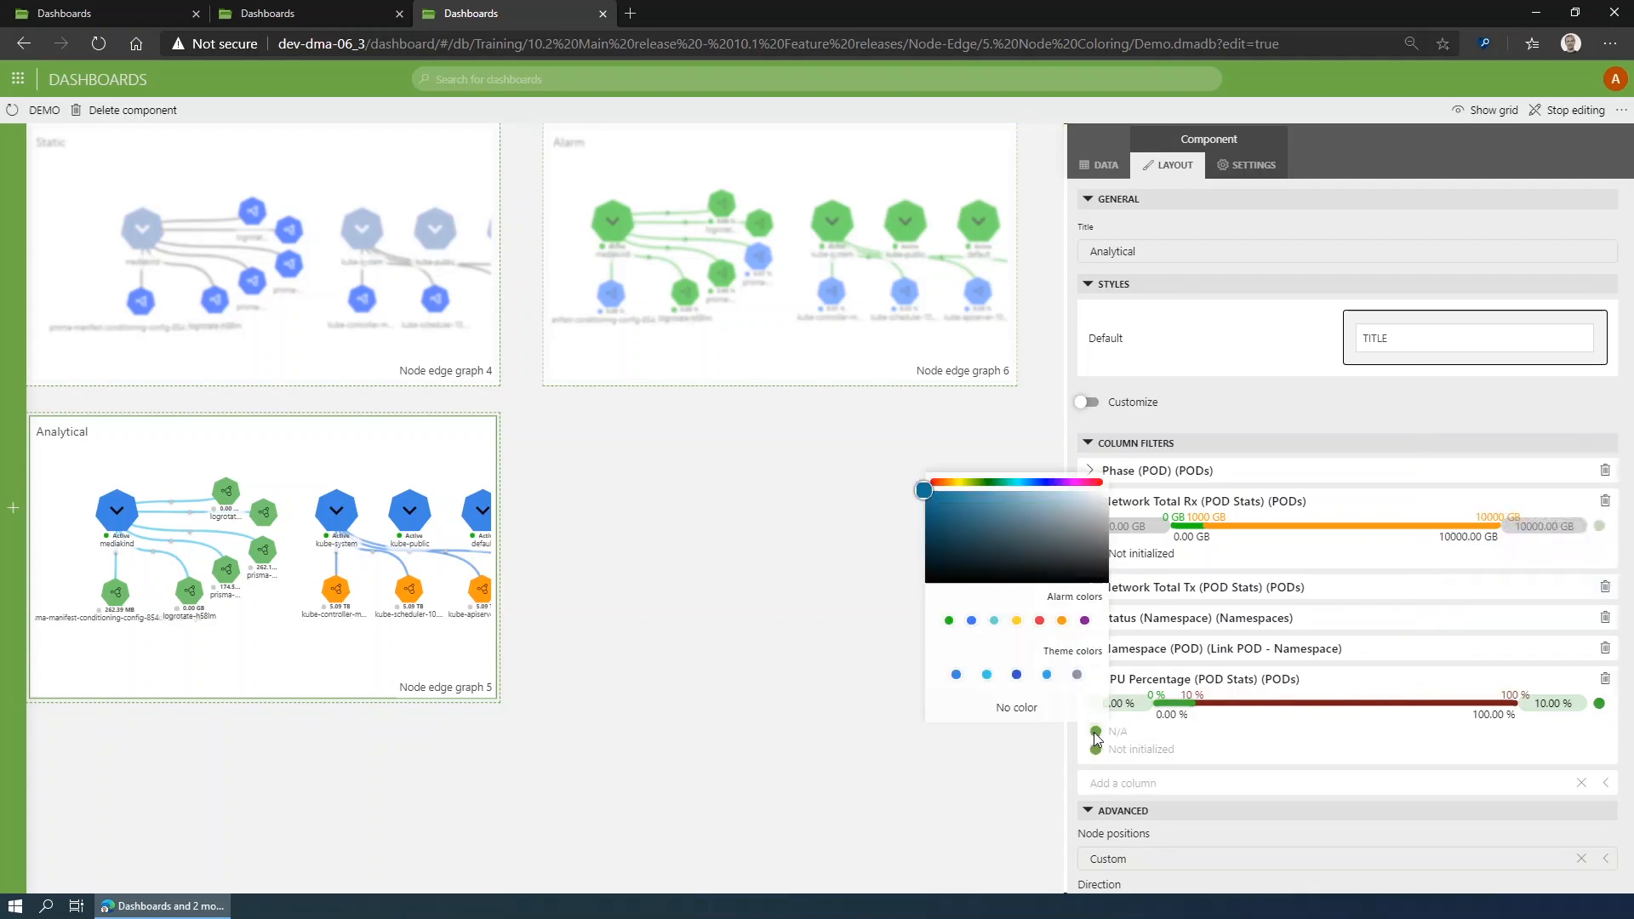
{"action": "left_click", "coordinate": [1016, 674]}
{"action": "left_click", "coordinate": [1095, 752]}
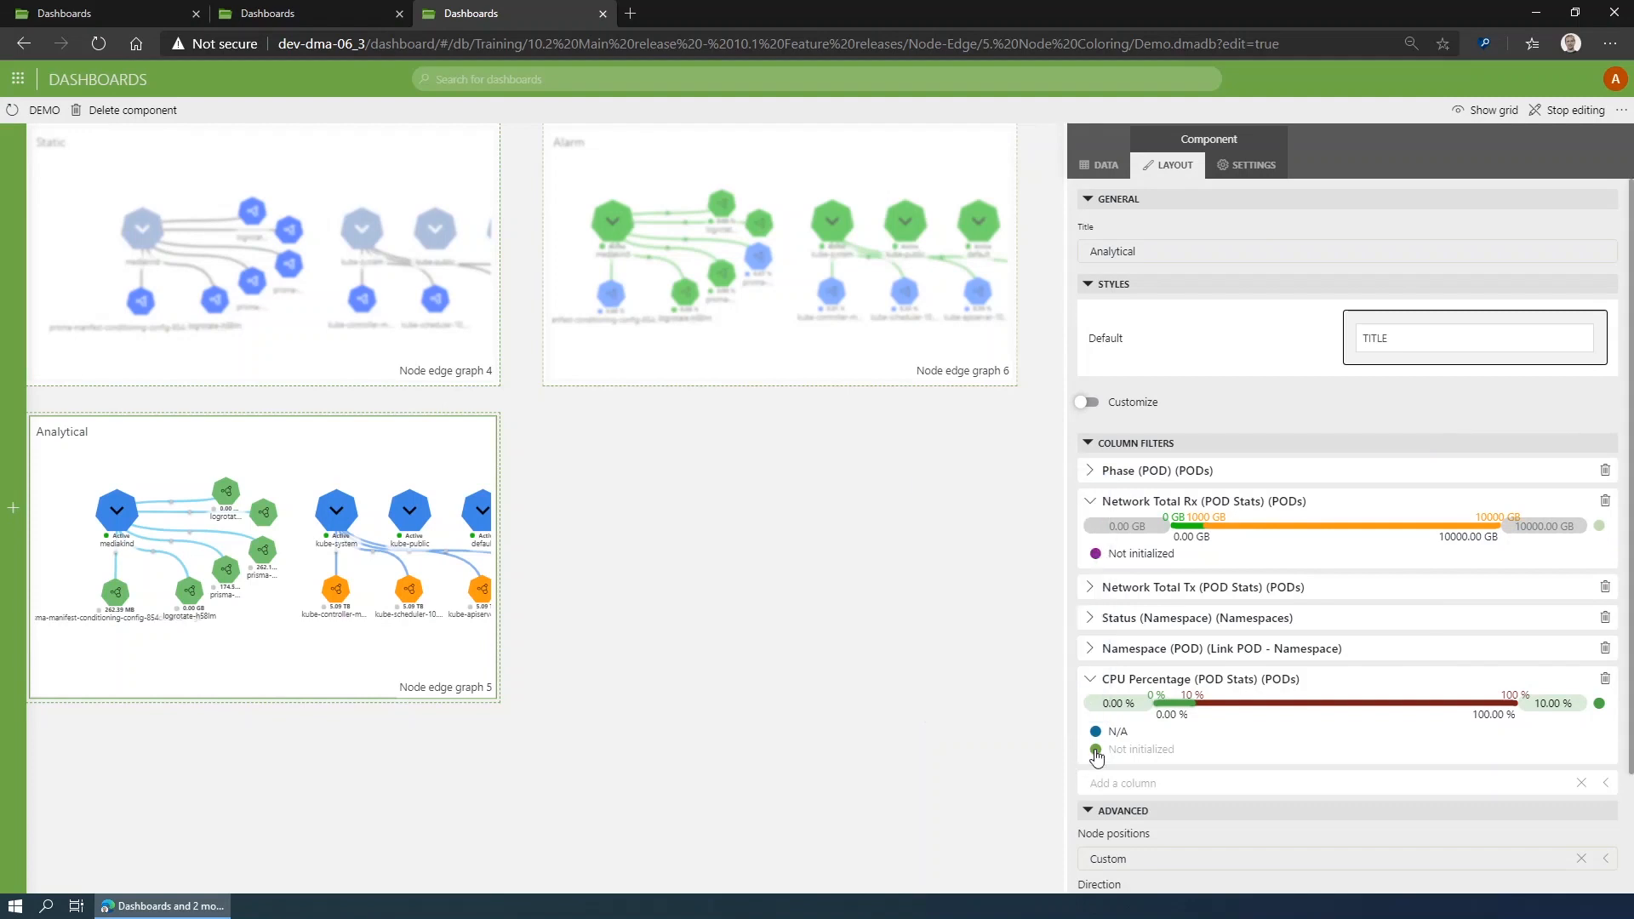
{"action": "left_click", "coordinate": [1095, 751]}
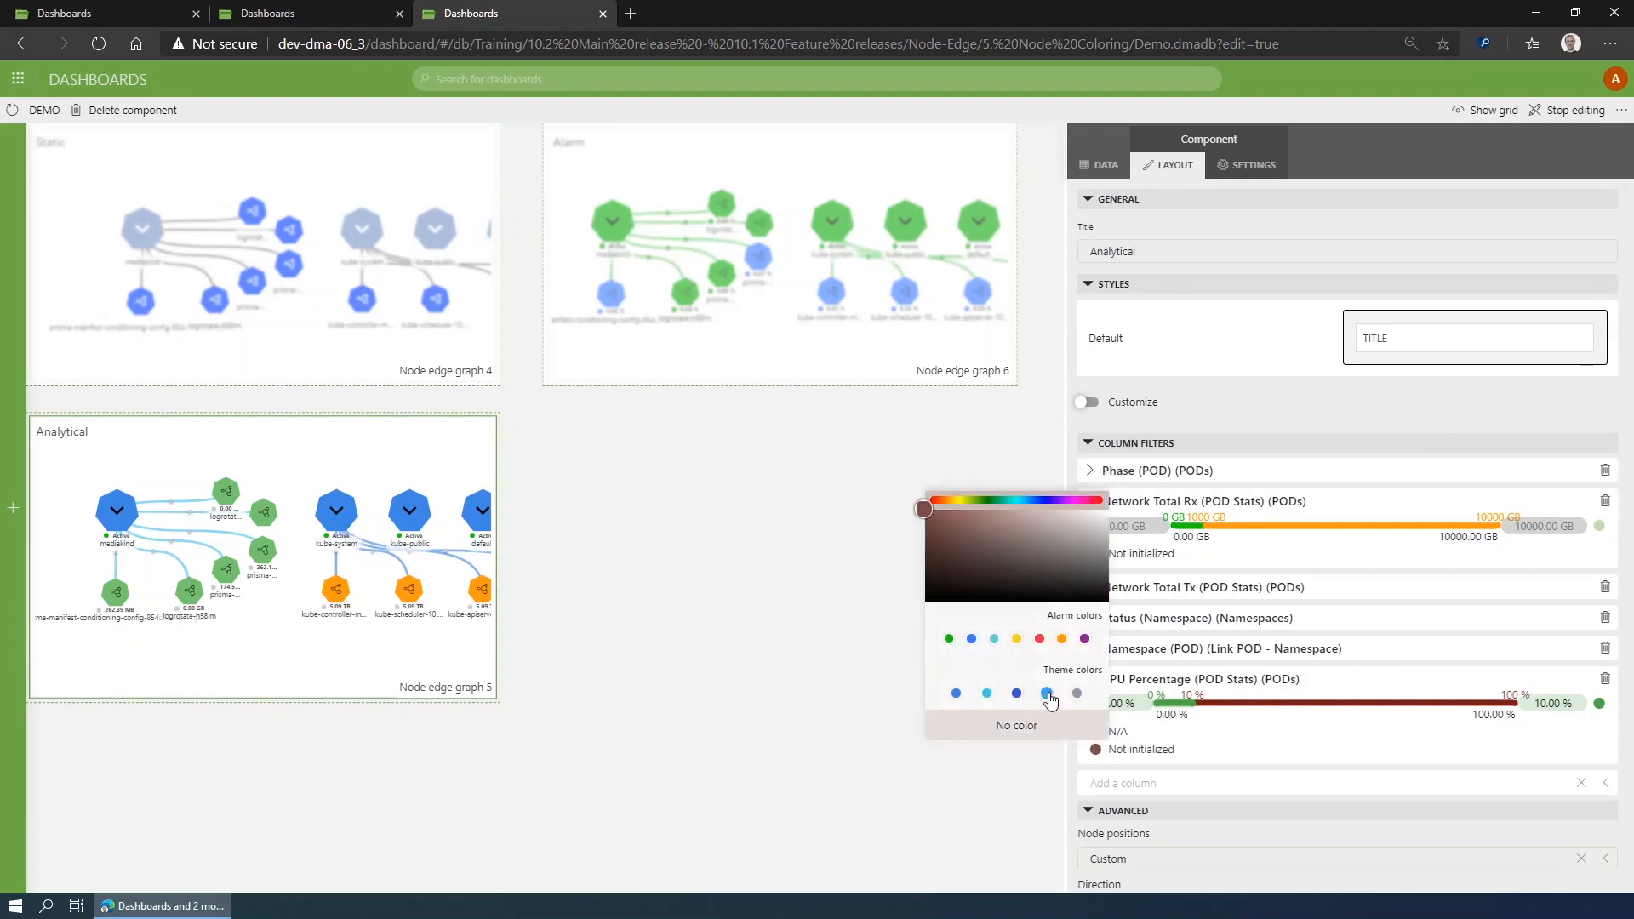
{"action": "left_click", "coordinate": [1047, 693]}
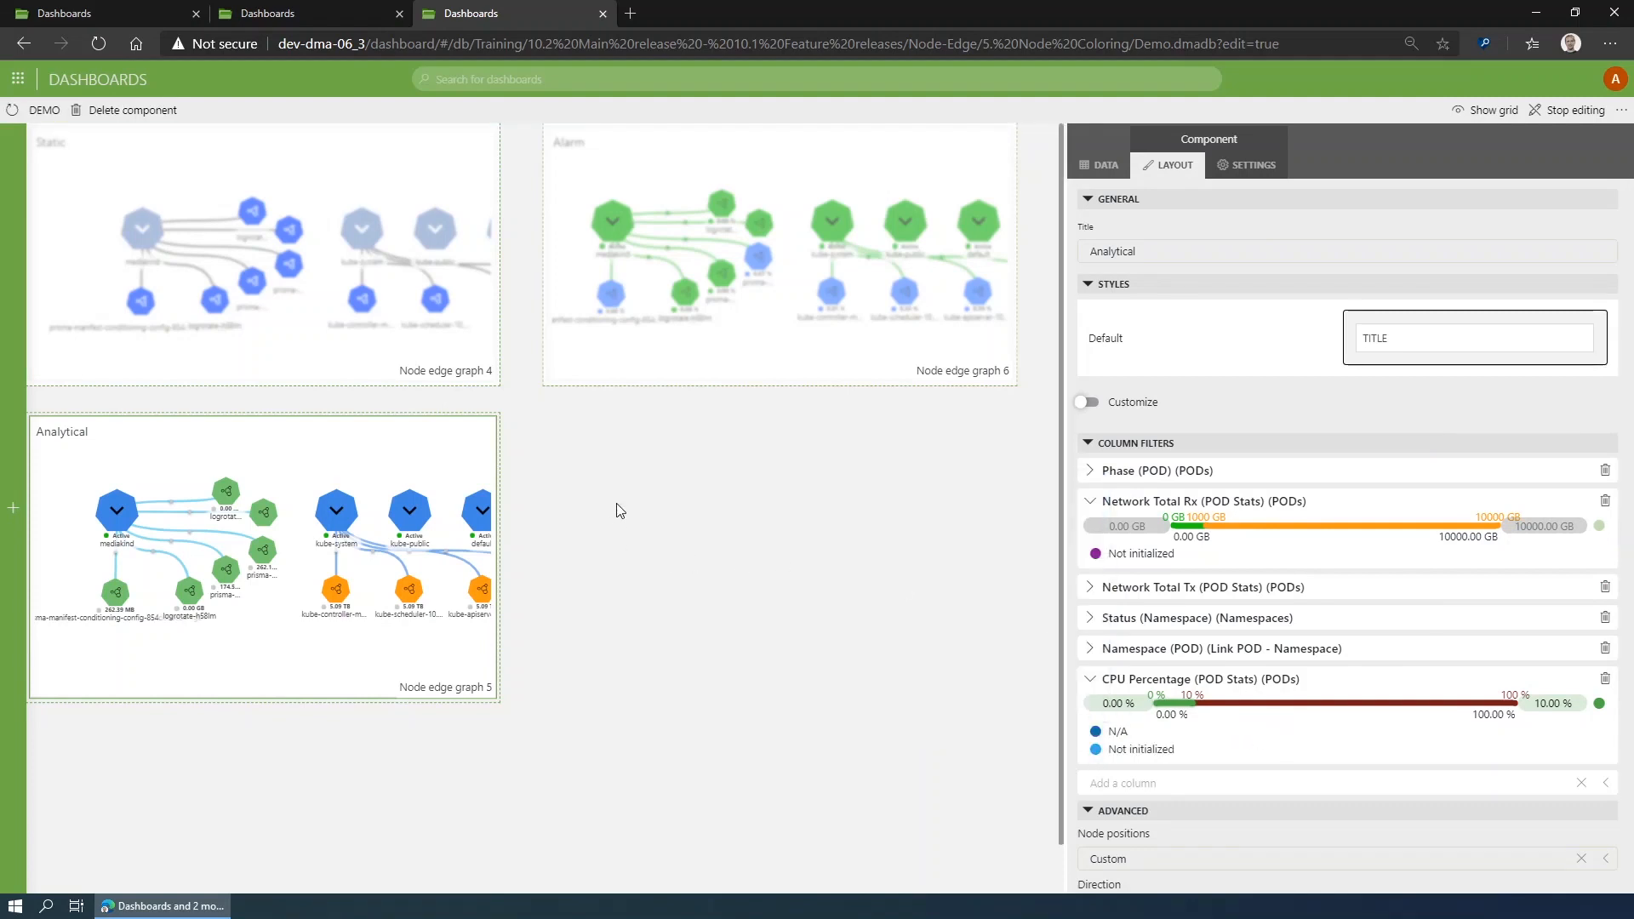
From the kube-controller-manager node's details, color the Analytical graph's POD nodes by Network Total Tx and then by CPU Percentage (POD Stats).
{"action": "mouse_move", "coordinate": [306, 519]}
{"action": "mouse_move", "coordinate": [334, 605]}
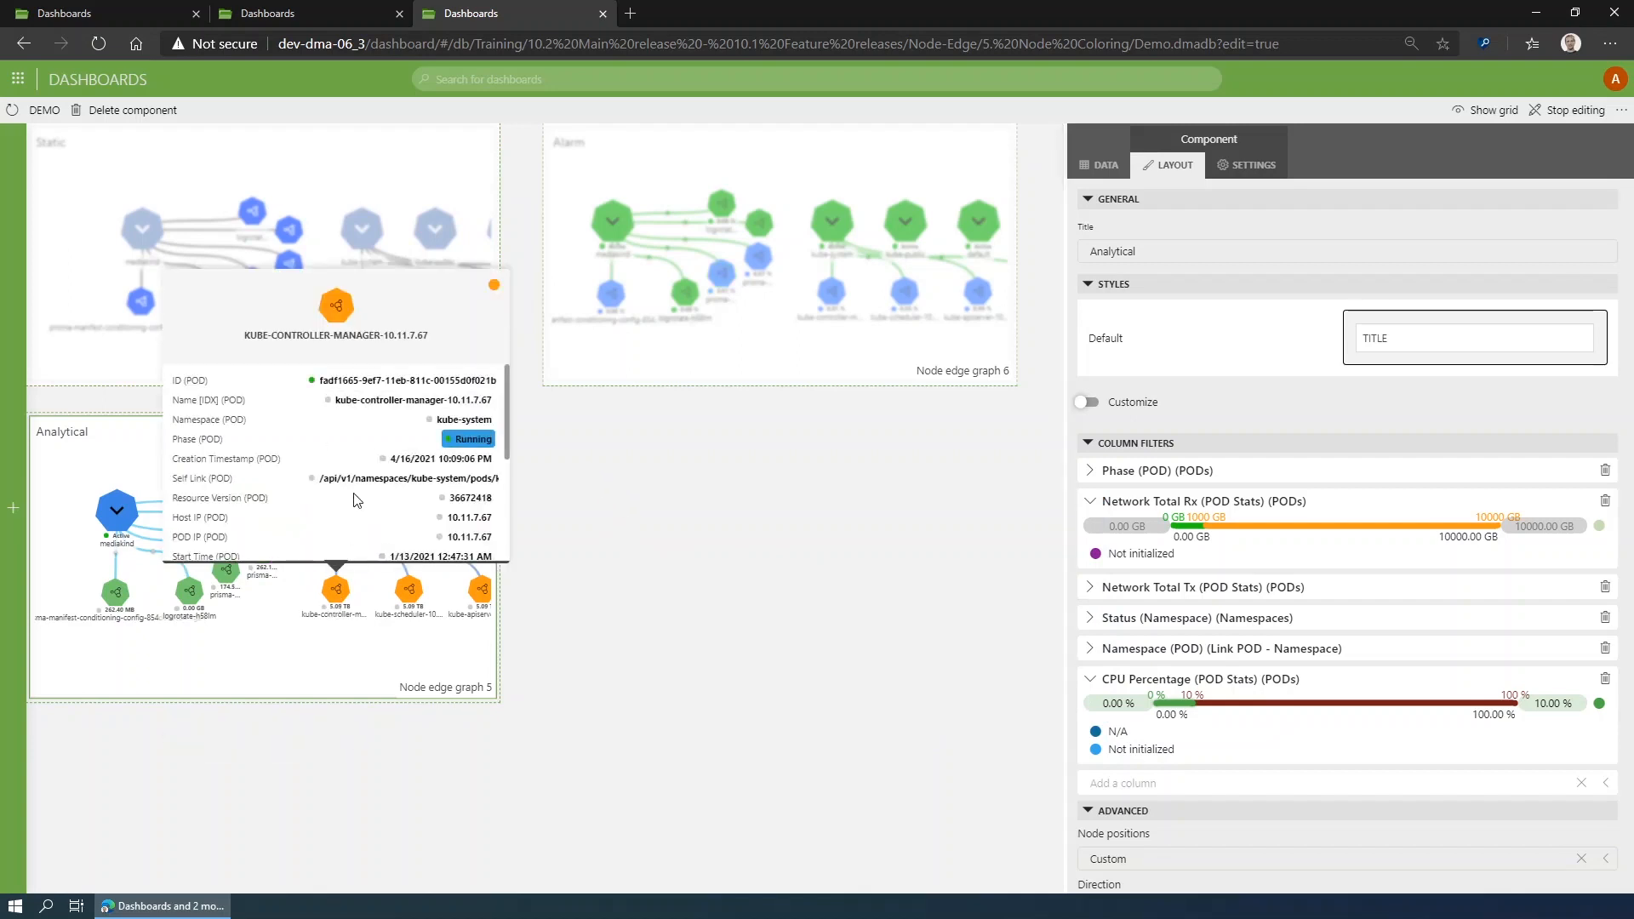
{"action": "scroll", "coordinate": [356, 499], "scroll_direction": "down", "scroll_amount": 5}
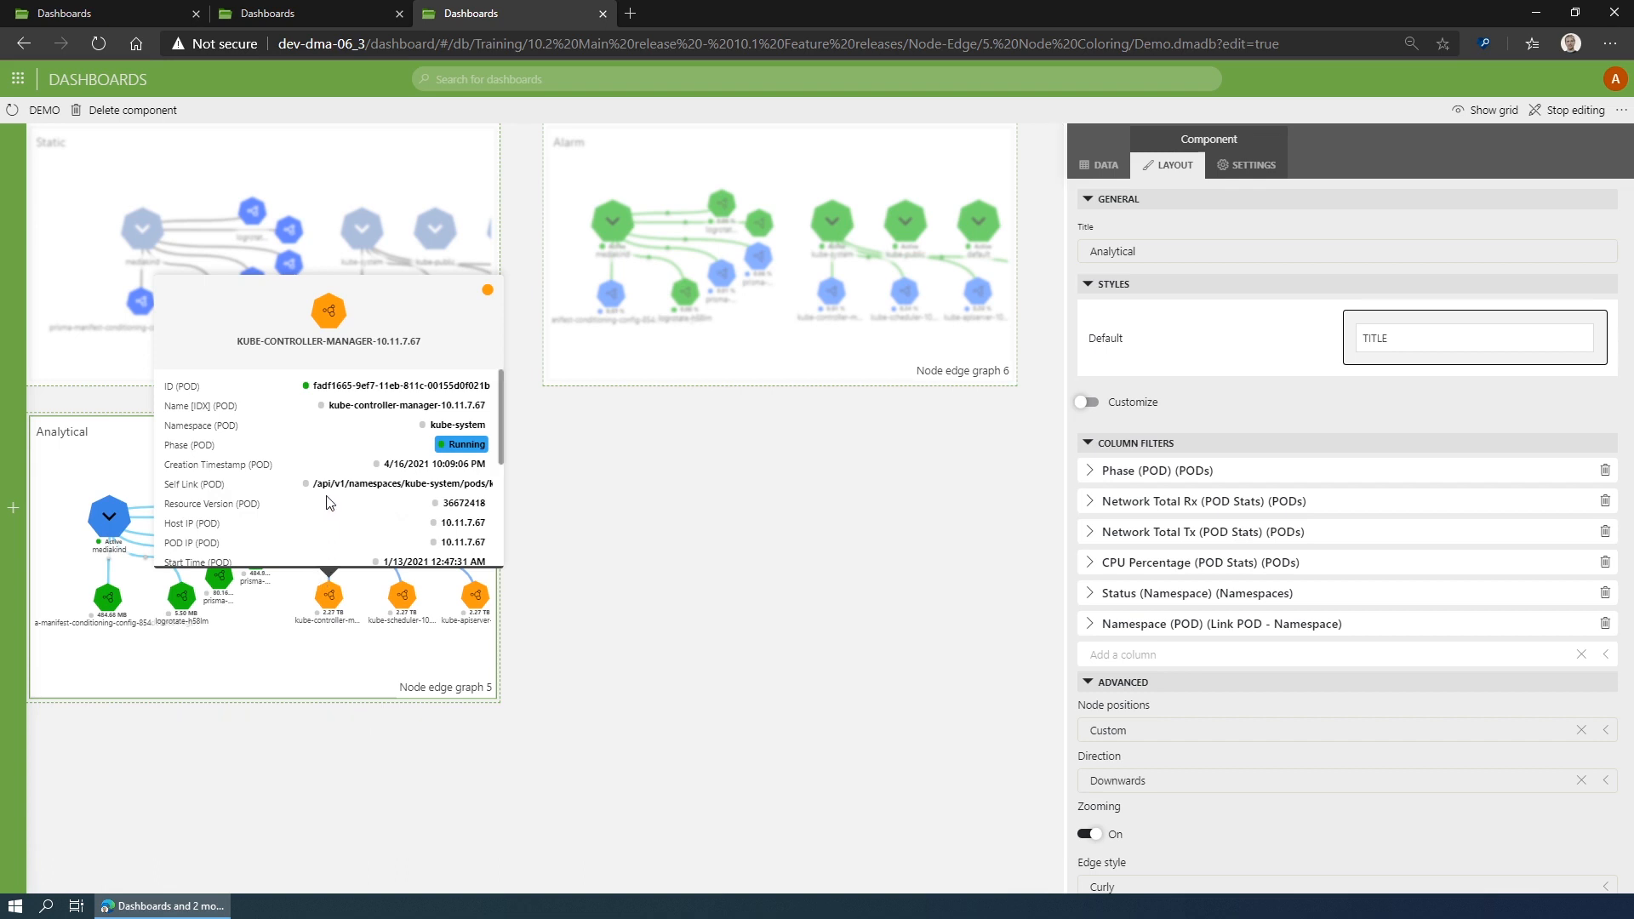
{"action": "scroll", "coordinate": [330, 502], "scroll_direction": "down", "scroll_amount": 3}
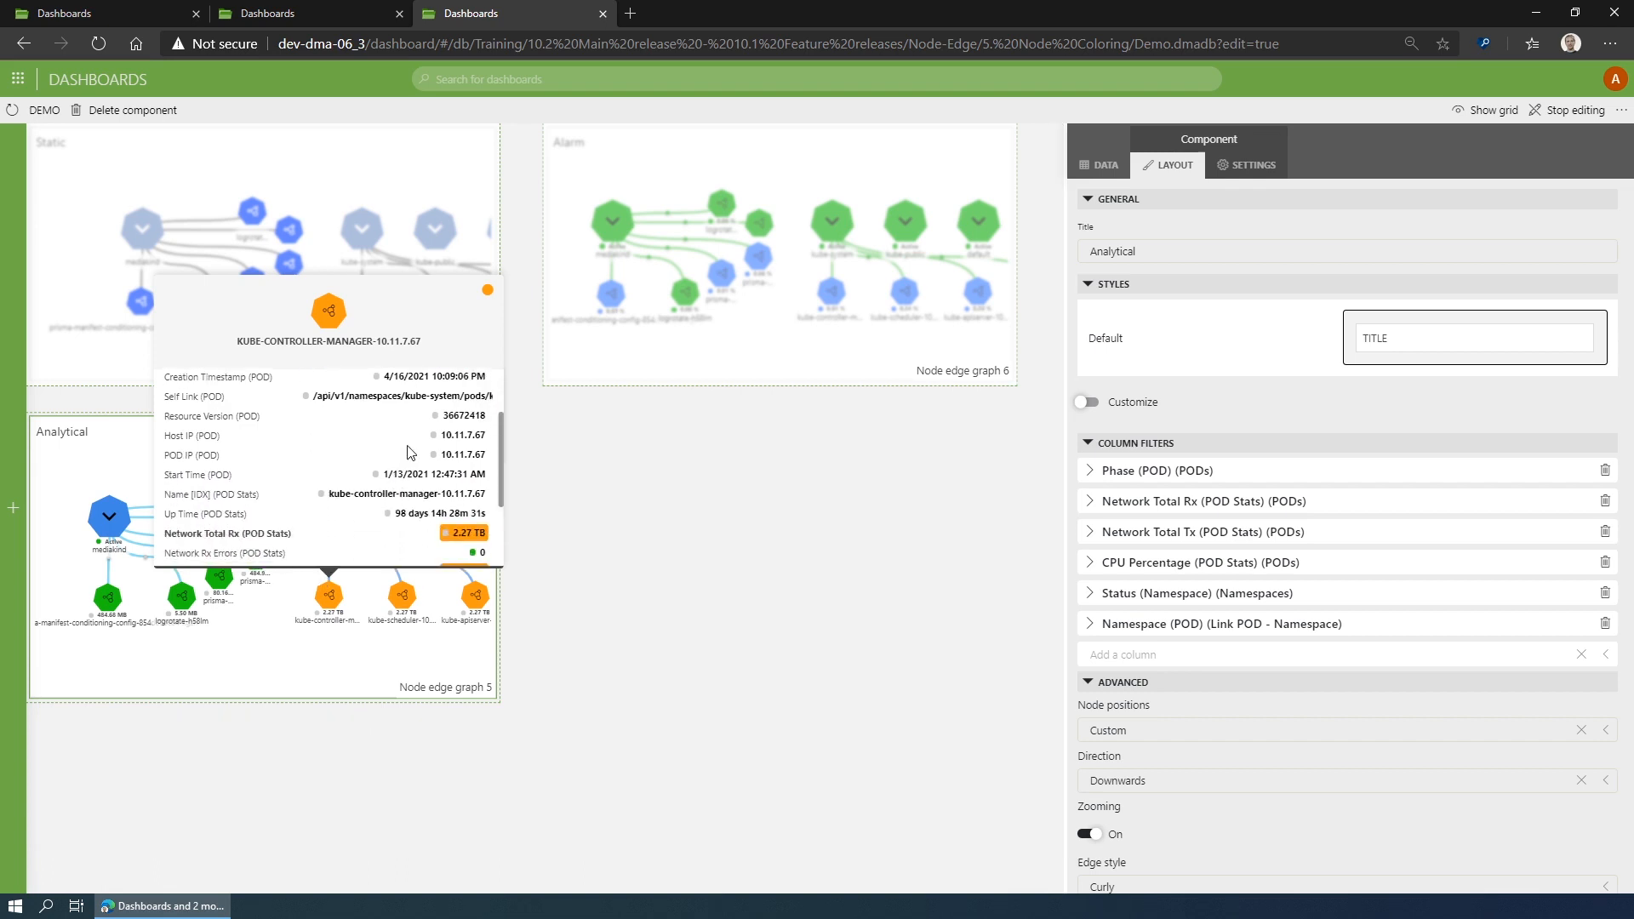
{"action": "scroll", "coordinate": [407, 452], "scroll_direction": "down", "scroll_amount": 3}
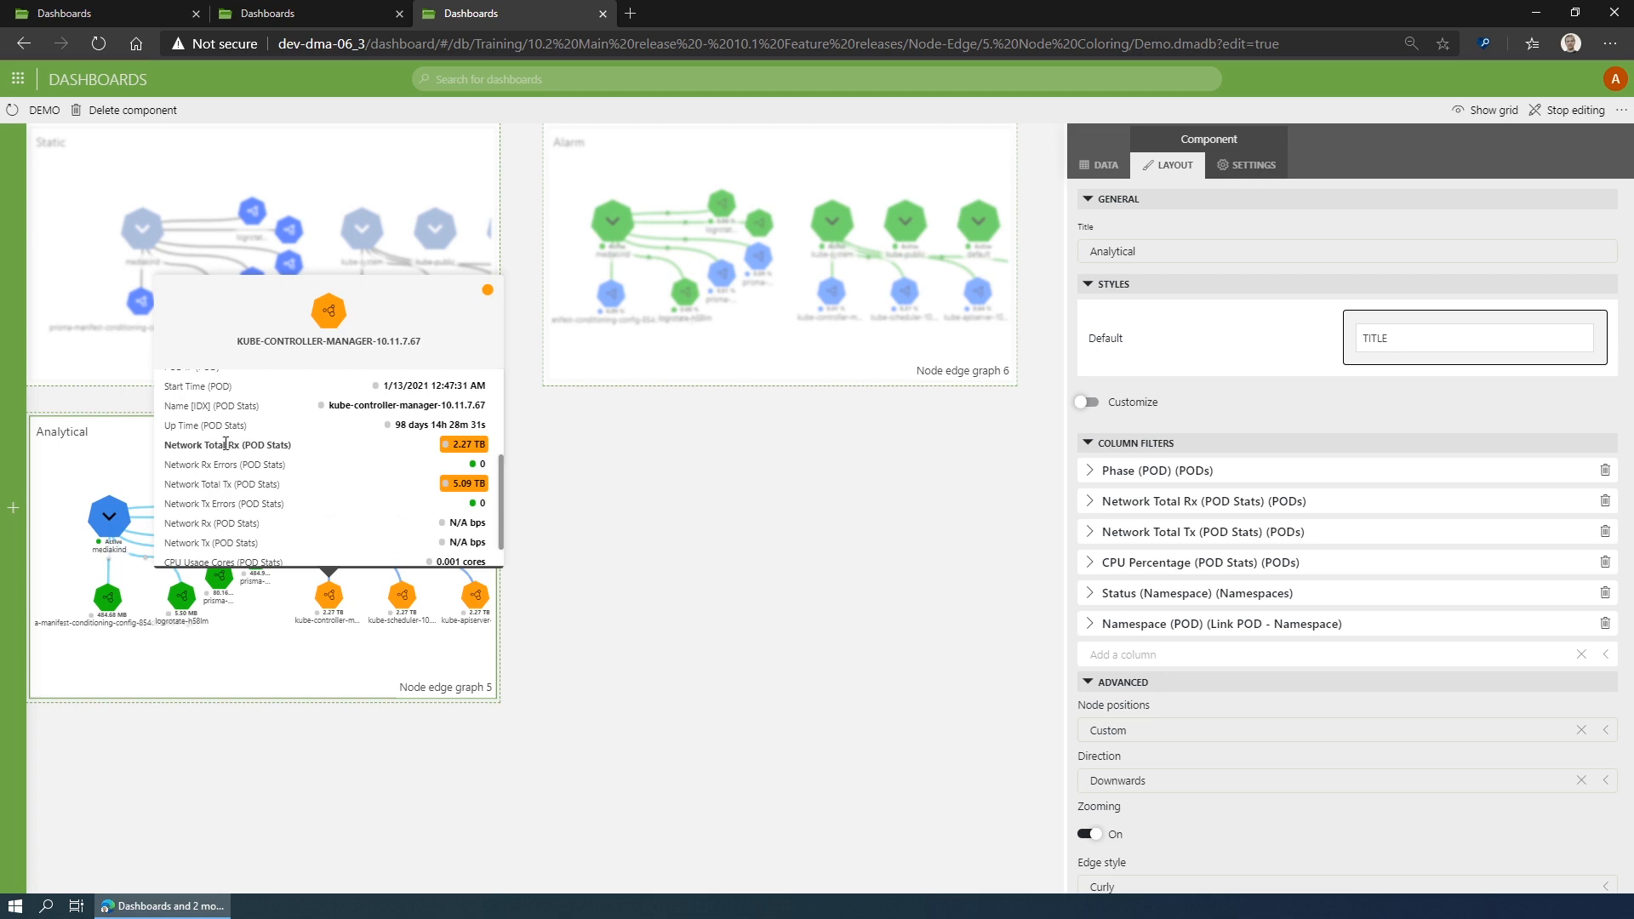
{"action": "left_click", "coordinate": [488, 291]}
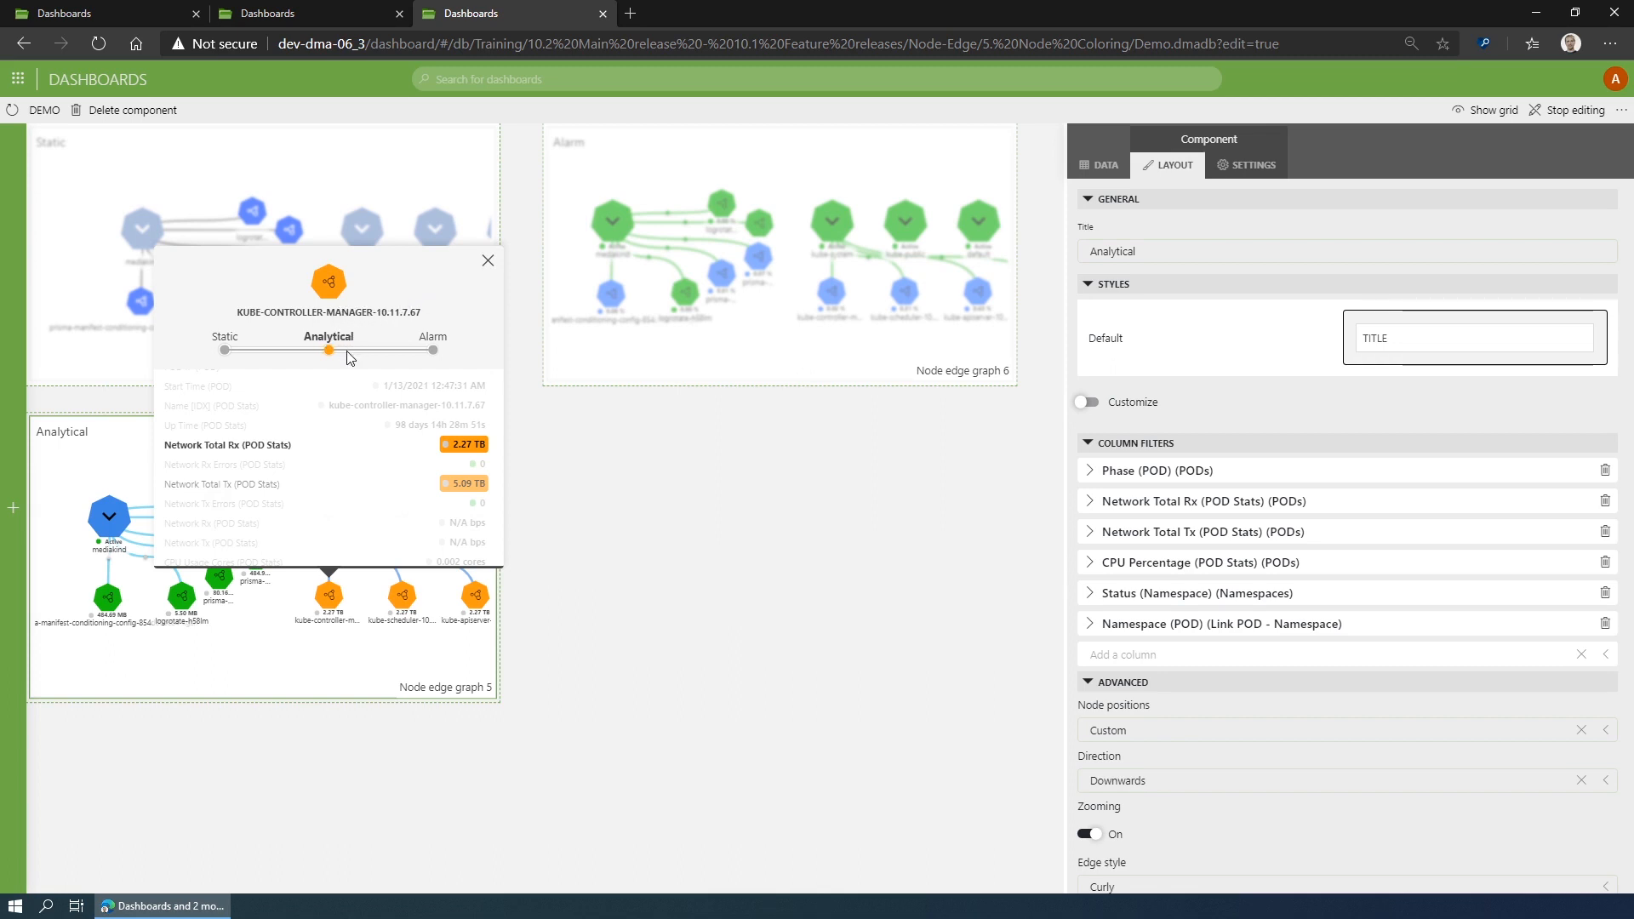
{"action": "left_click", "coordinate": [270, 487]}
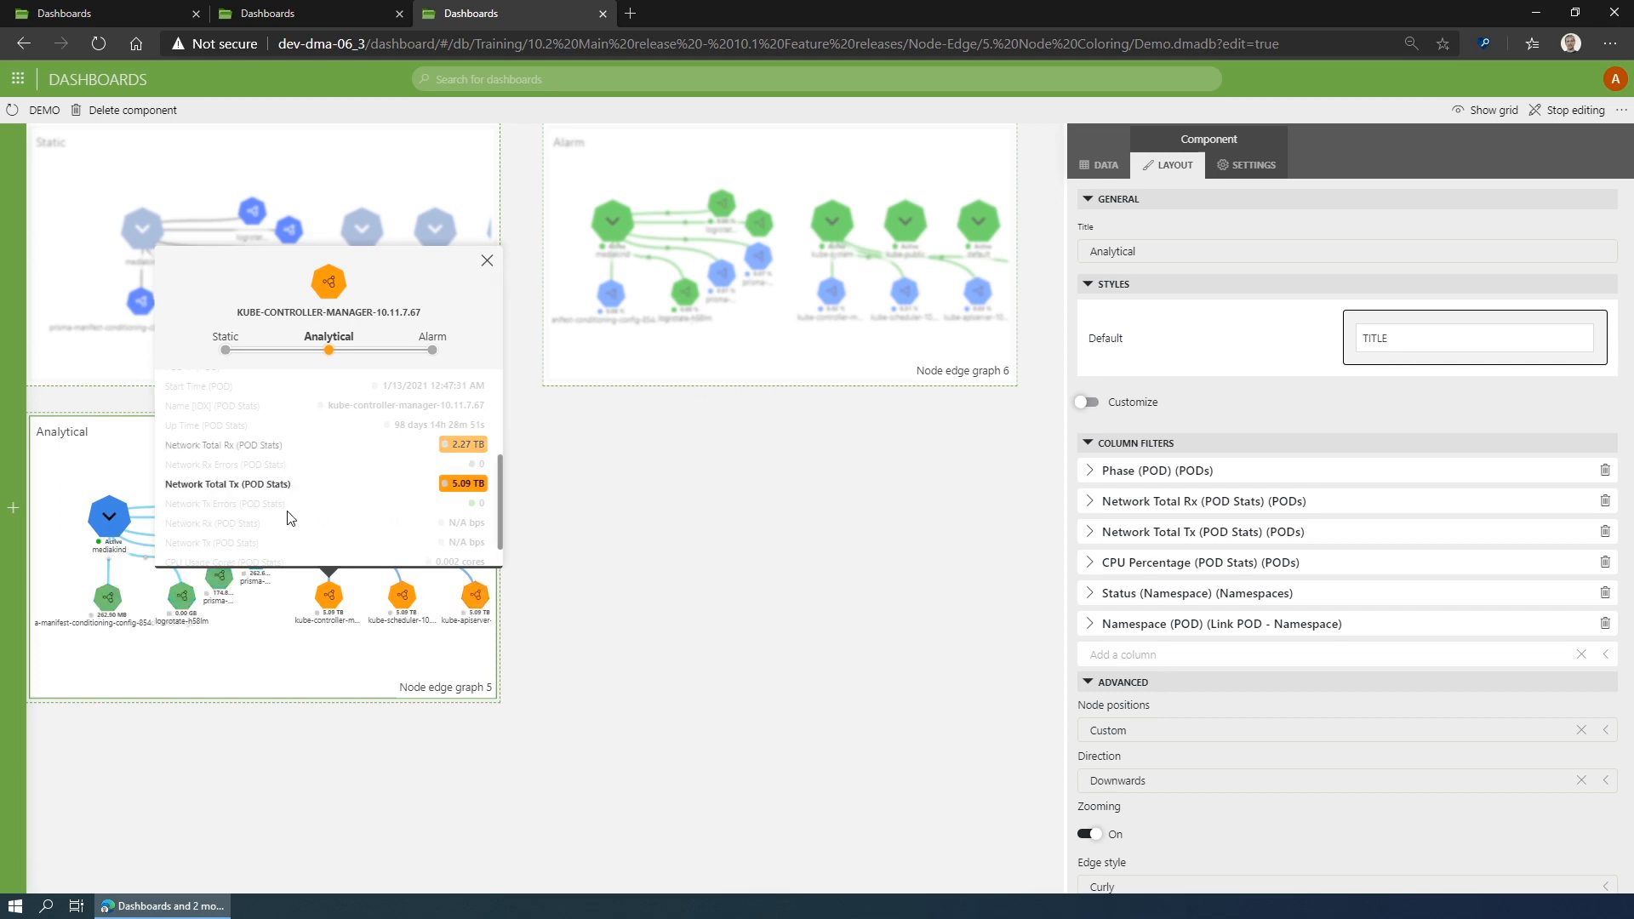
{"action": "scroll", "coordinate": [290, 518], "scroll_direction": "down", "scroll_amount": 1}
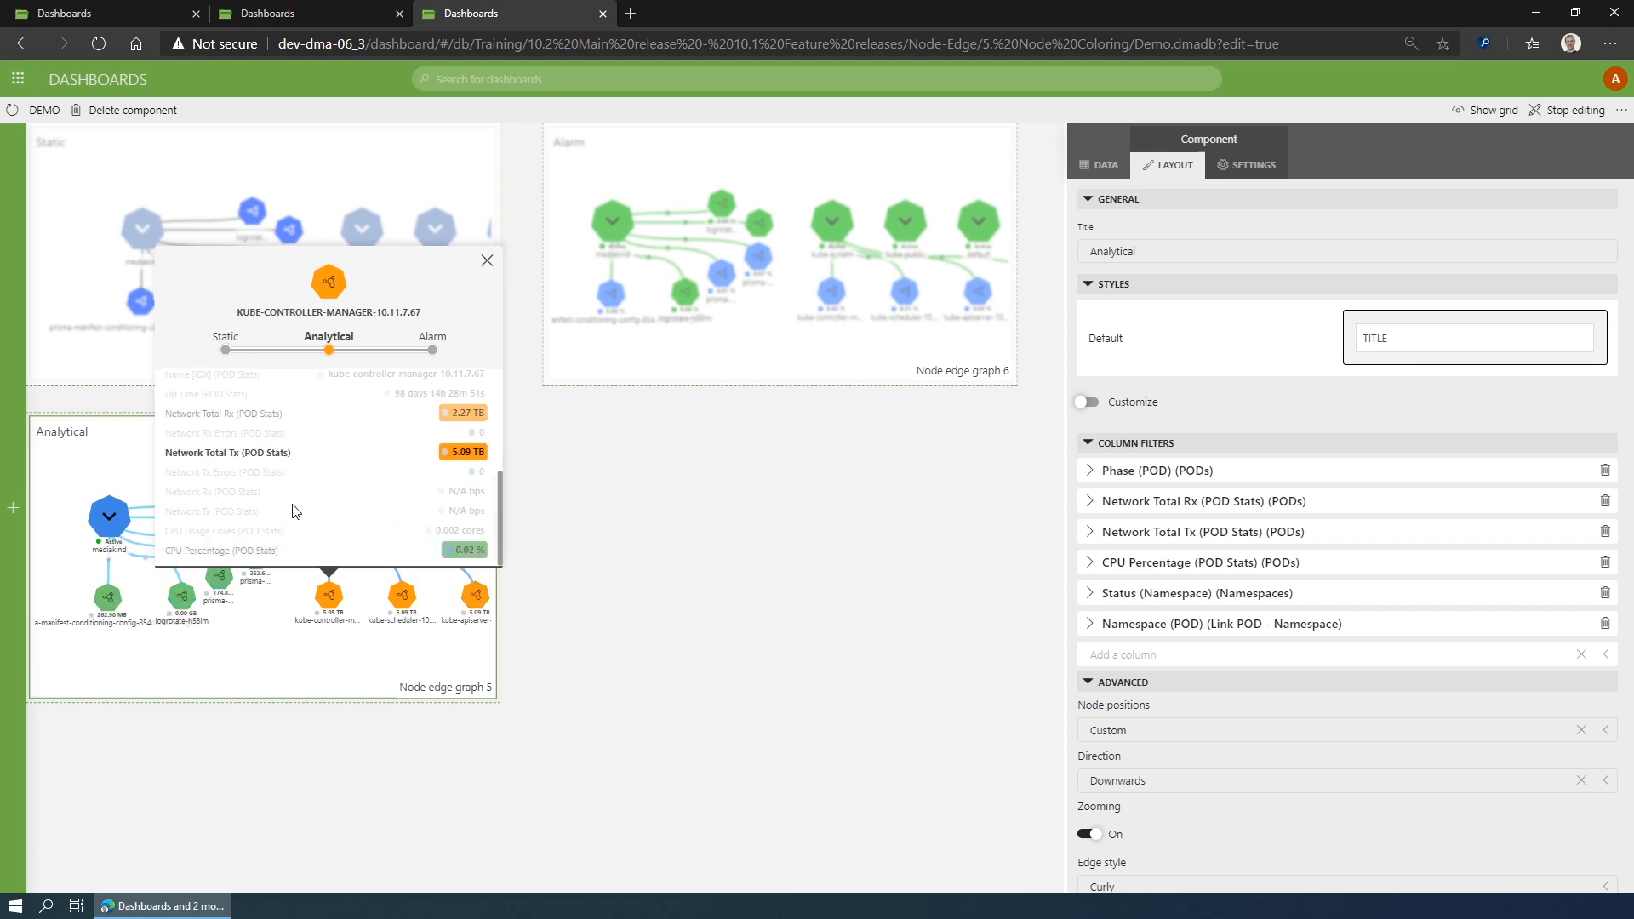
{"action": "left_click", "coordinate": [250, 552]}
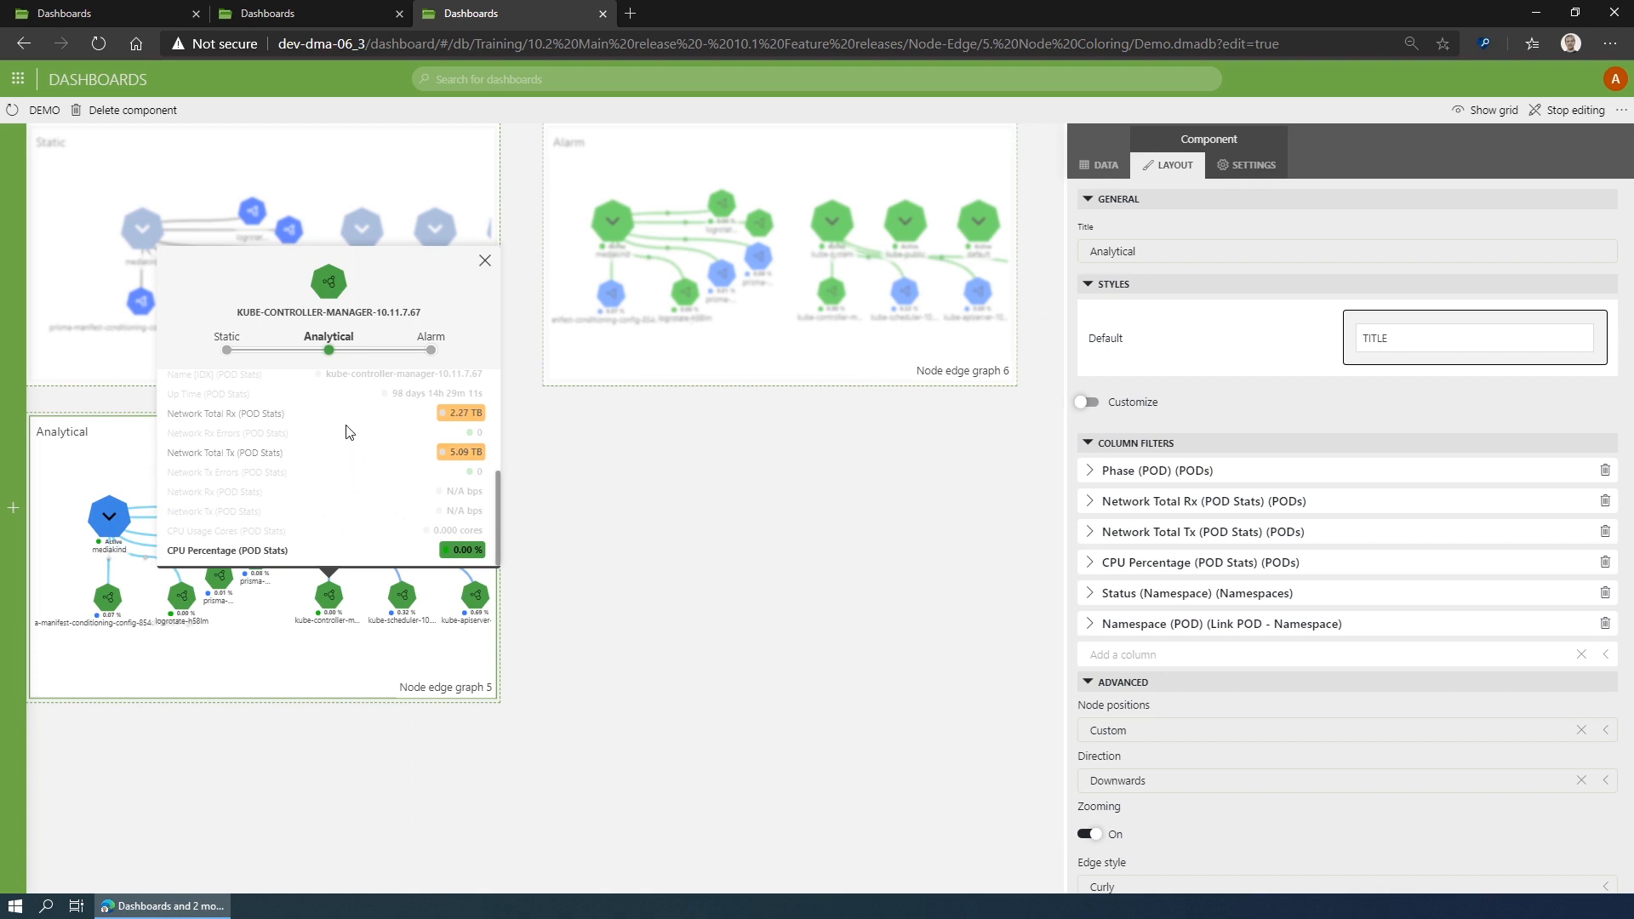
Switch the Analytical graph's POD nodes to Static coloring and then to Alarm coloring.
{"action": "left_click", "coordinate": [226, 350]}
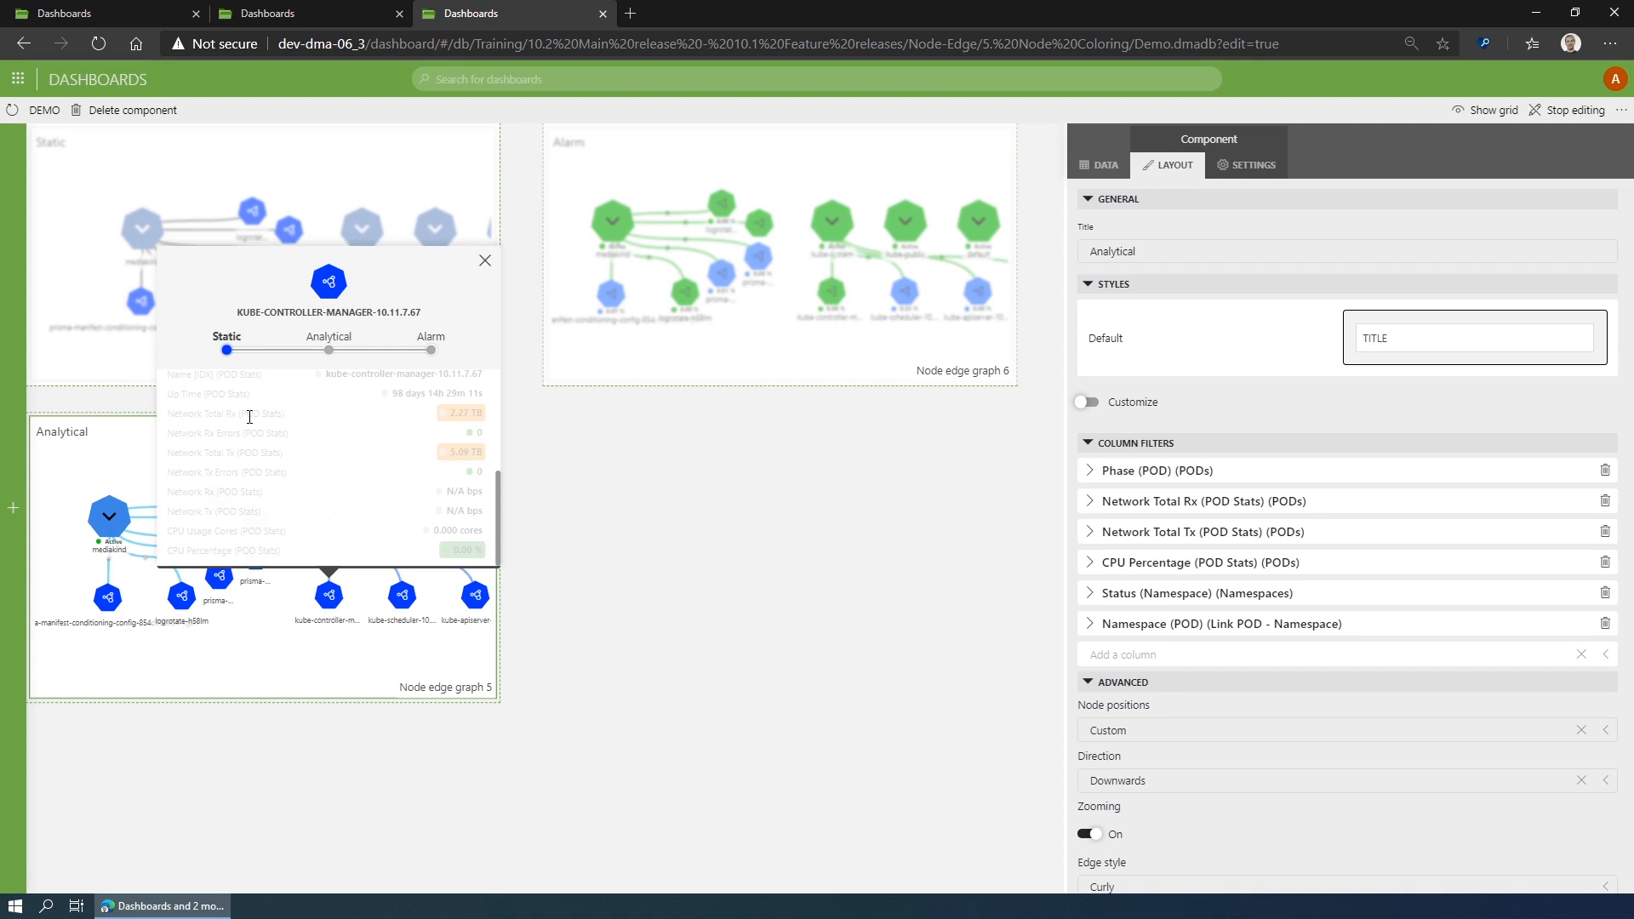
{"action": "left_click", "coordinate": [431, 350]}
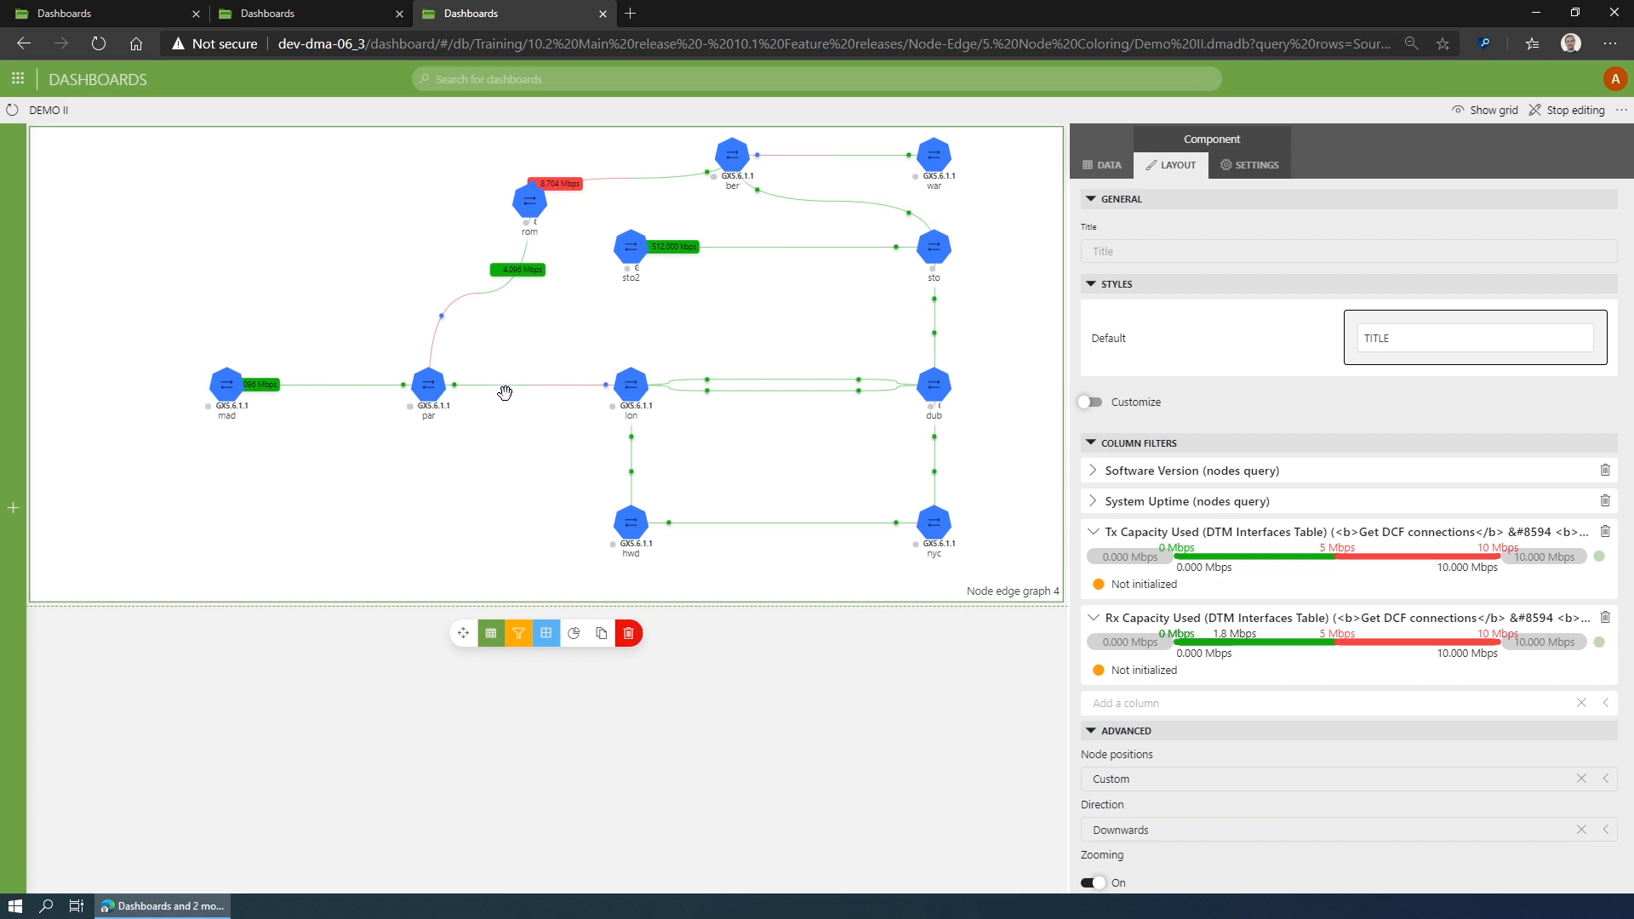
In the DEMO II graph, color the edges analytically by Rx Capacity Used from the details on the par side of the par–lon connection.
{"action": "mouse_move", "coordinate": [510, 391]}
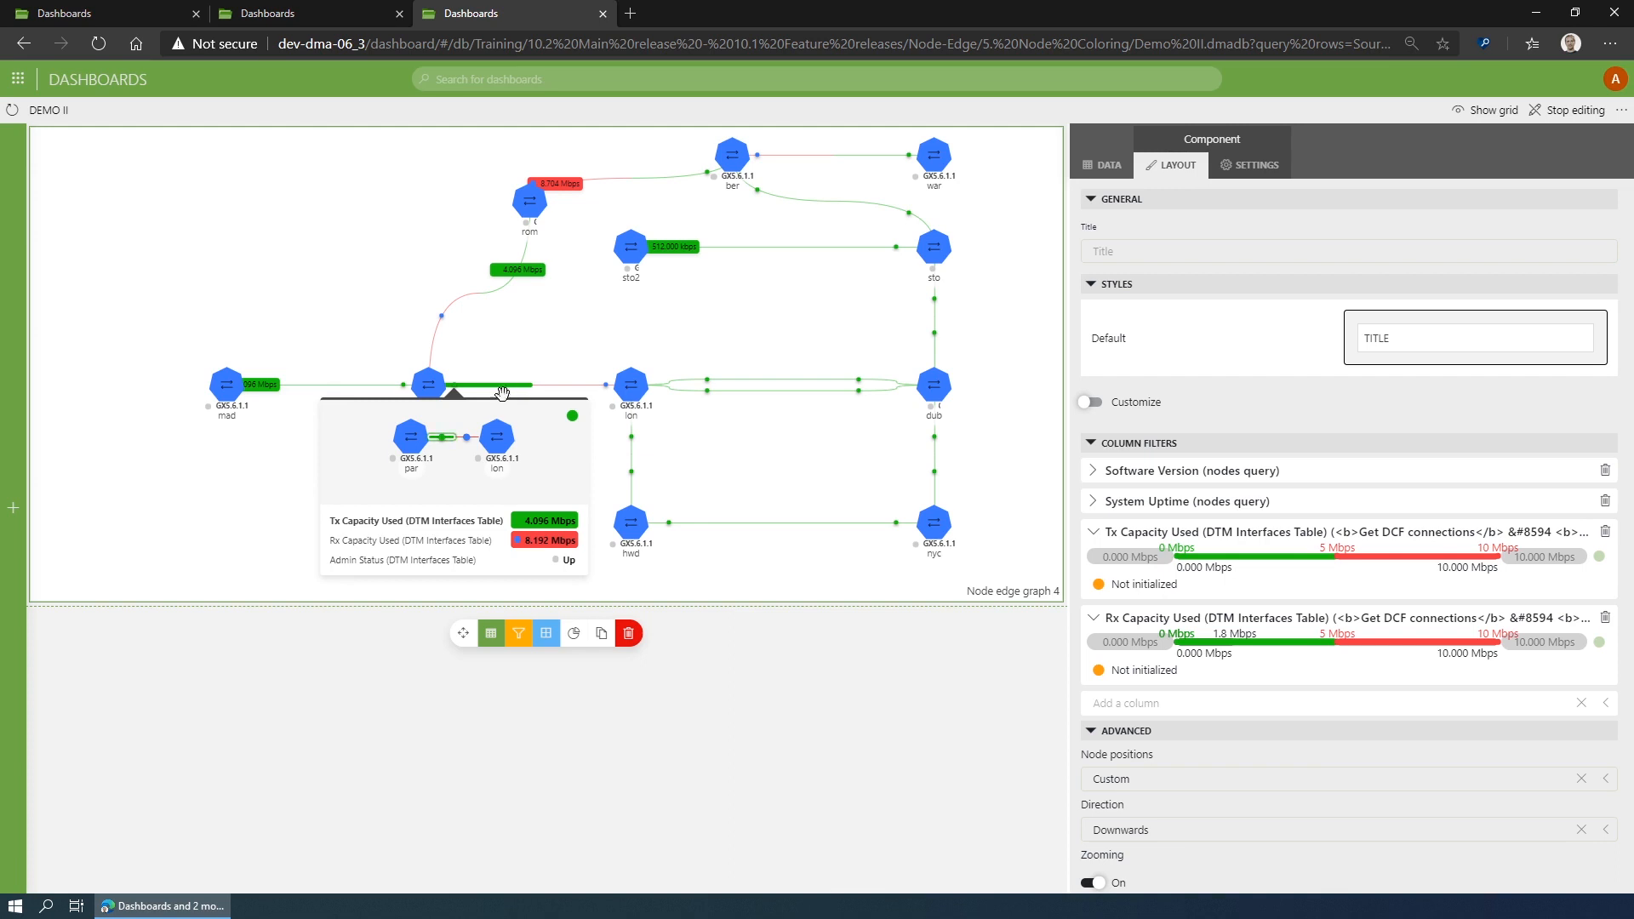
{"action": "left_click", "coordinate": [572, 417]}
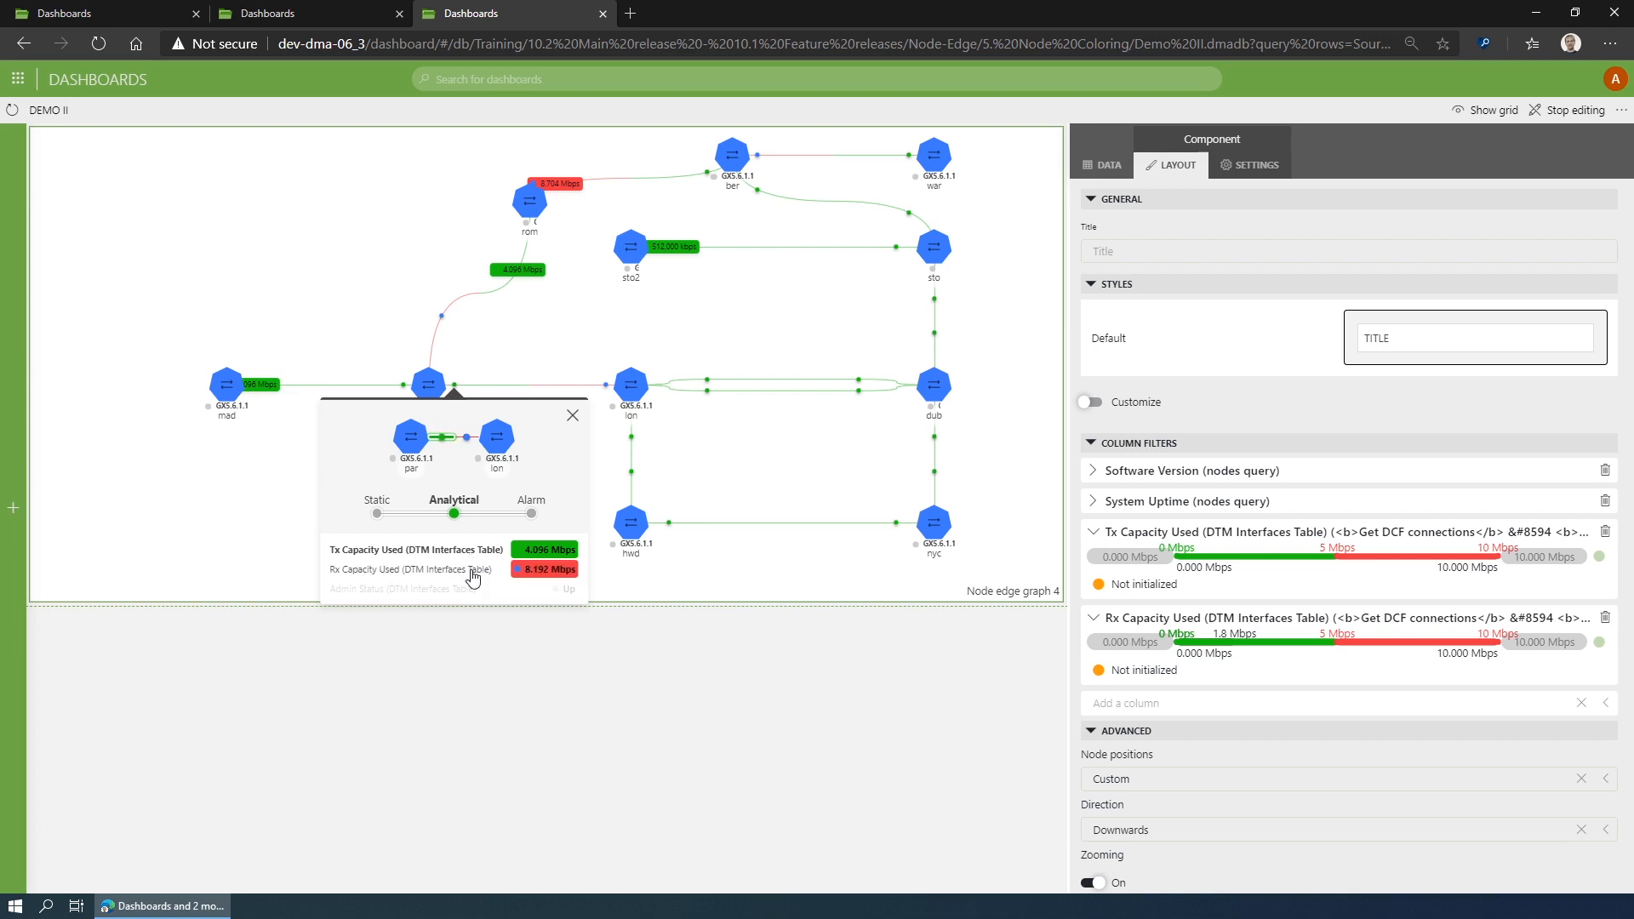
{"action": "left_click", "coordinate": [473, 576]}
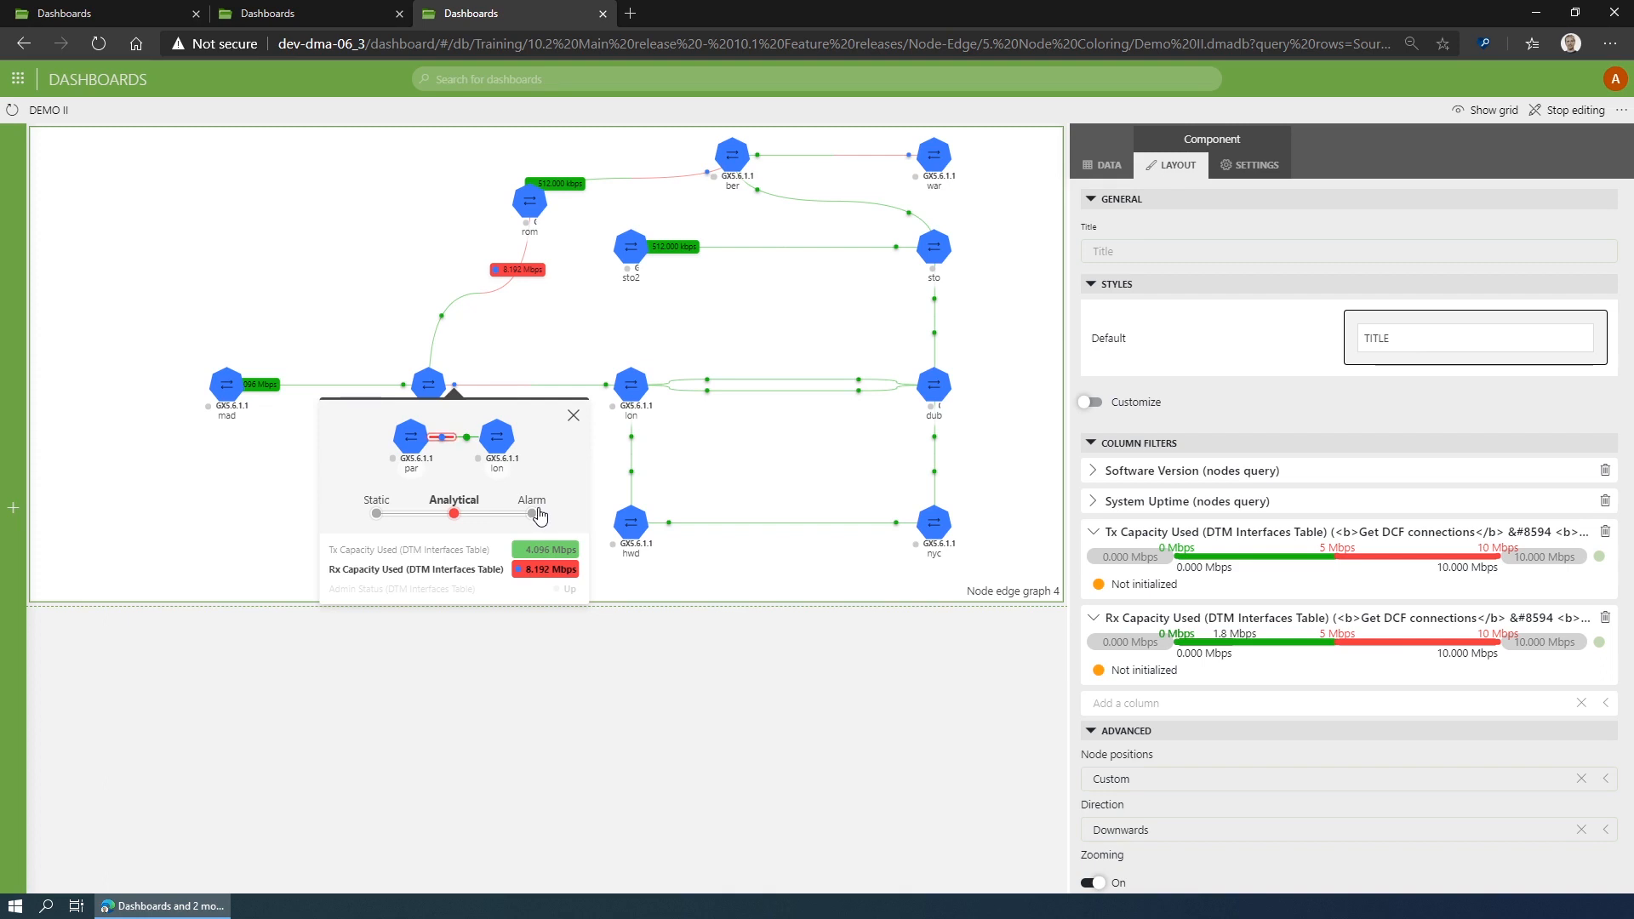
Switch the edges to Alarm coloring and review the details on the par side of the par–lon connection.
{"action": "left_click", "coordinate": [536, 514]}
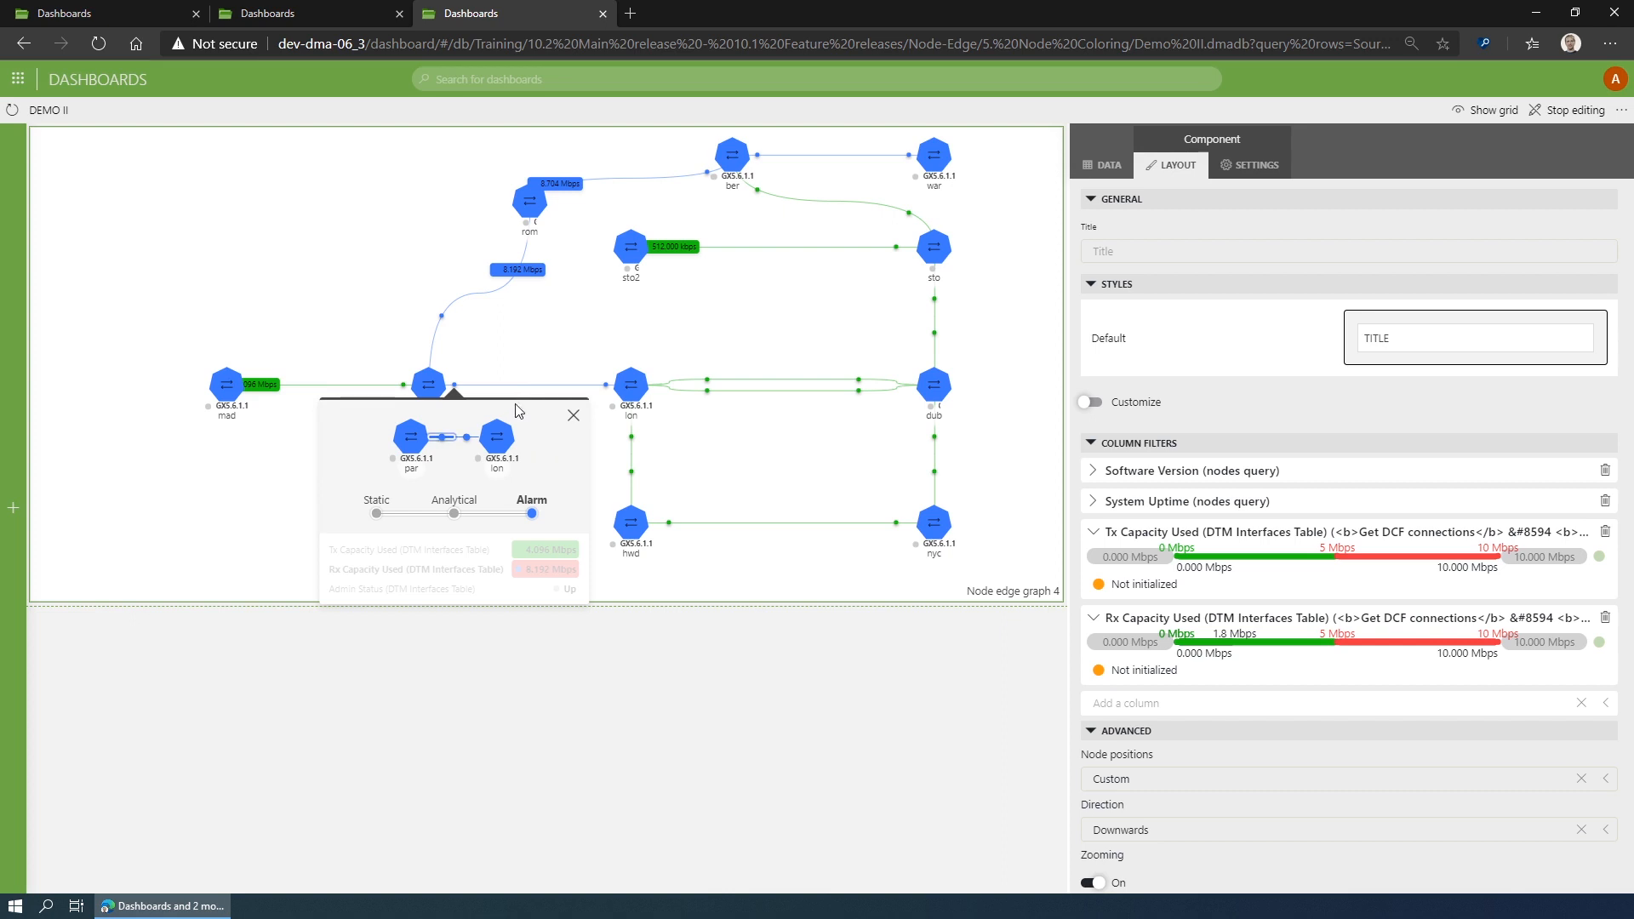
{"action": "left_click", "coordinate": [485, 390]}
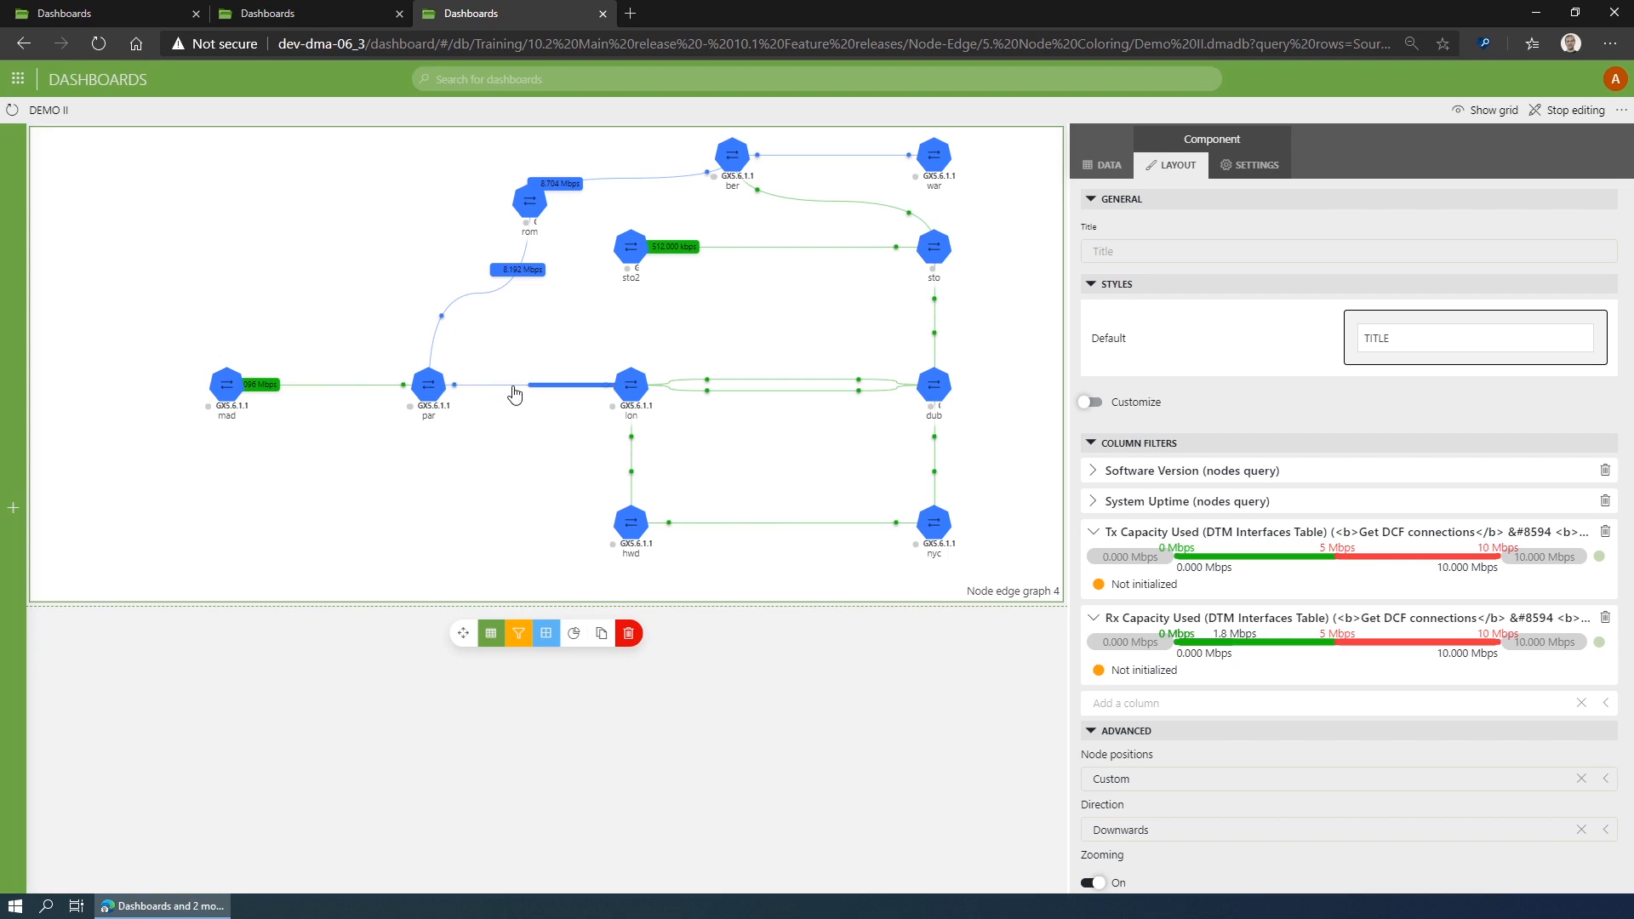
{"action": "left_click", "coordinate": [514, 393]}
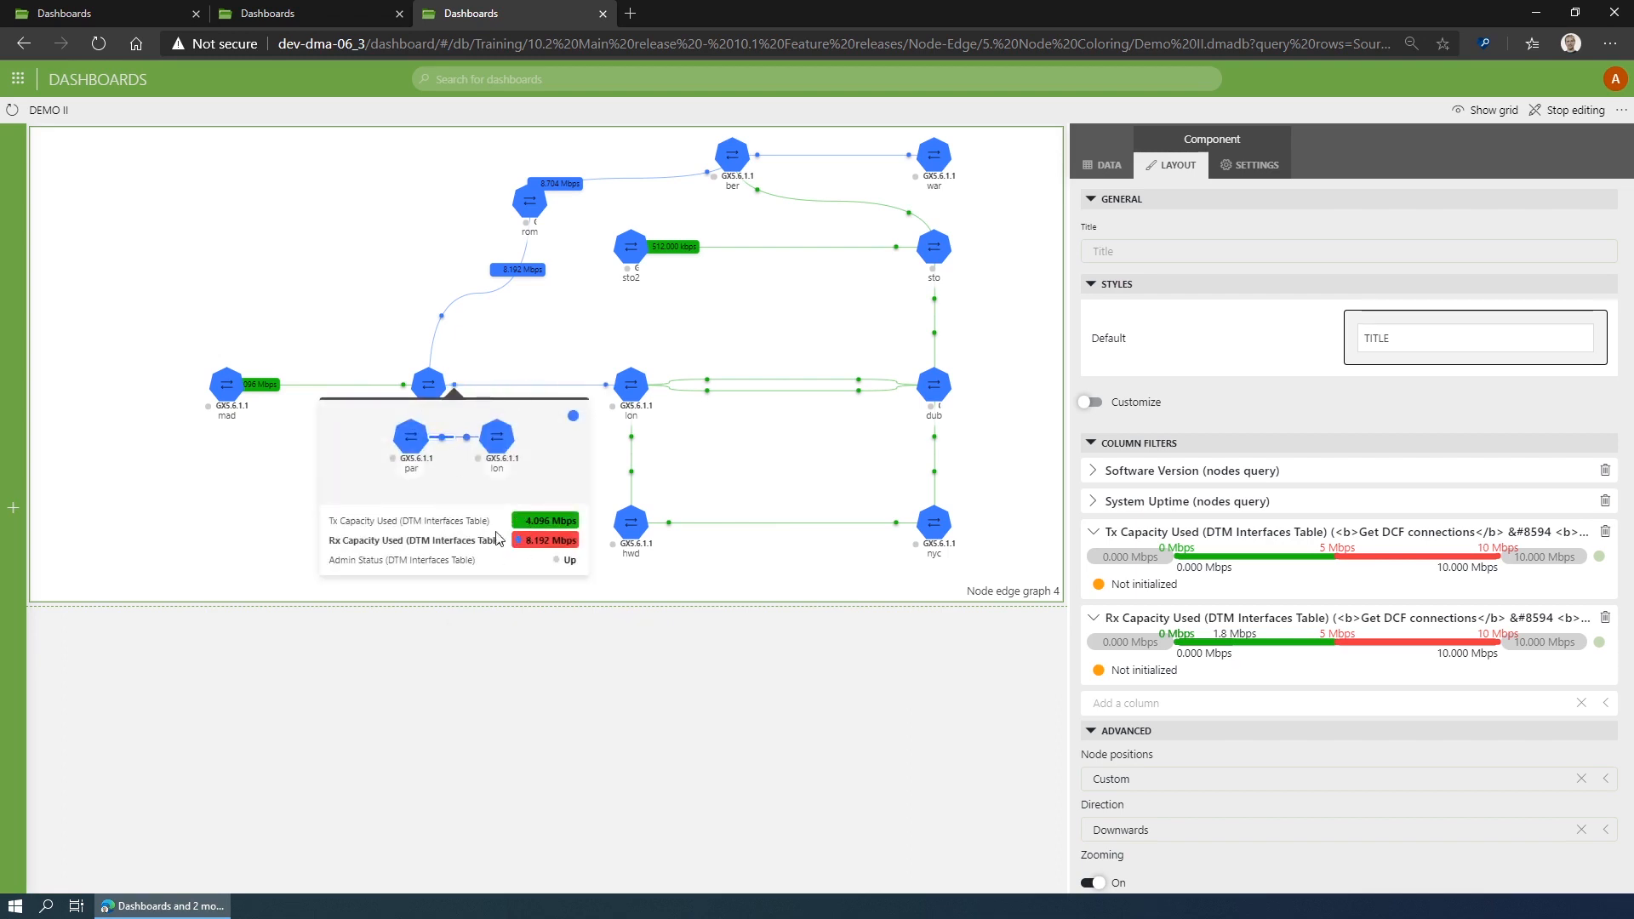
{"action": "left_click", "coordinate": [563, 364]}
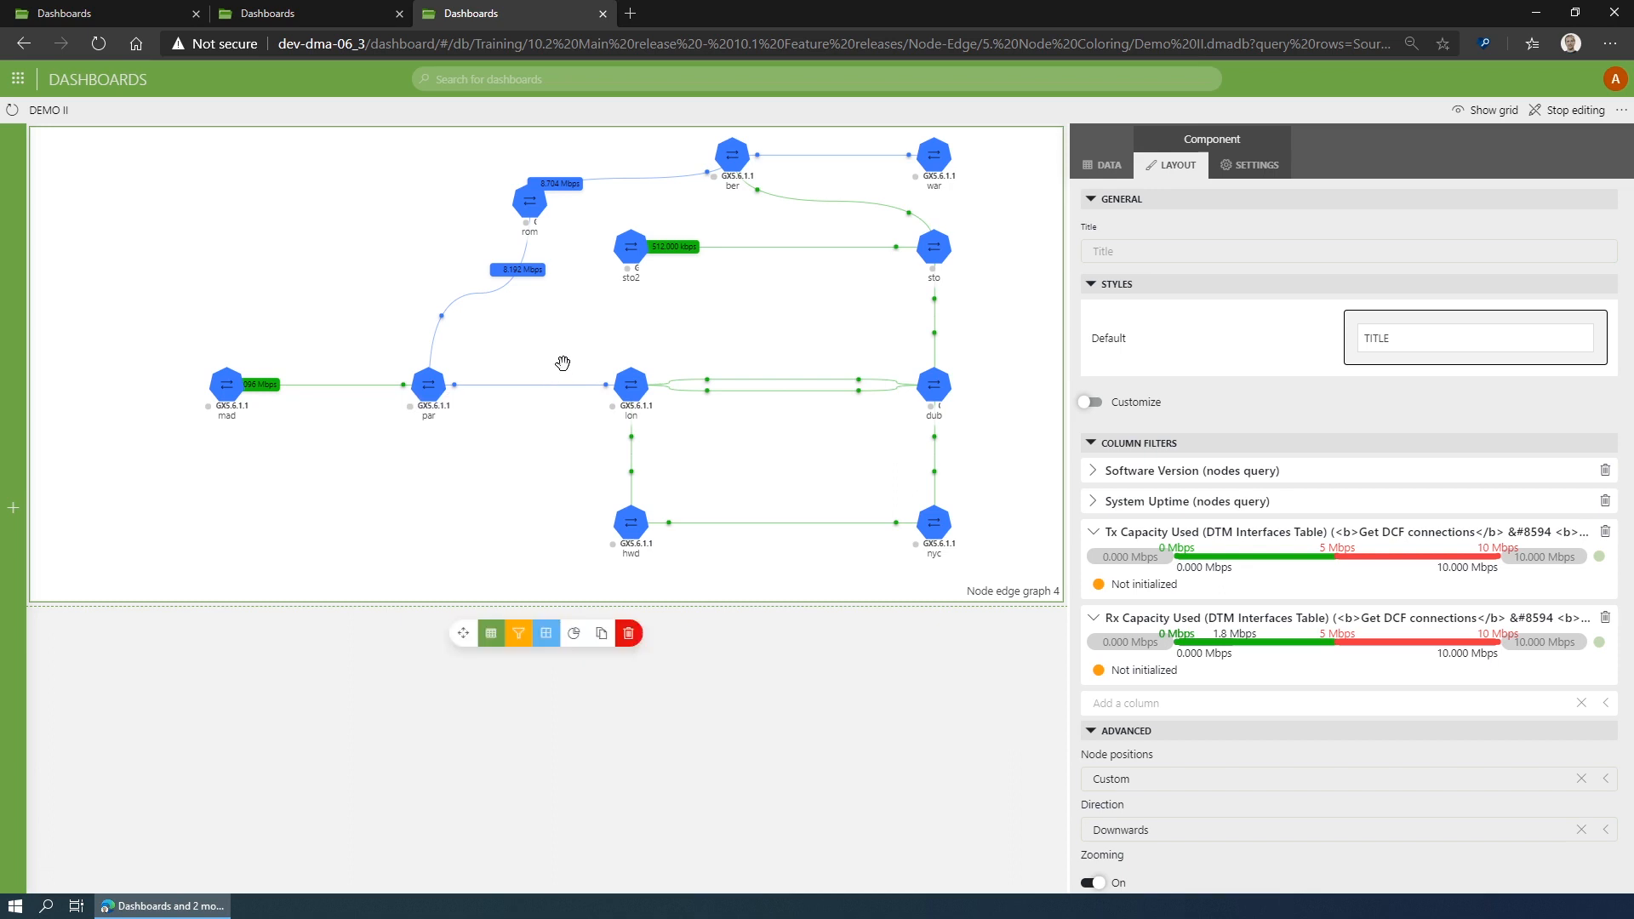
Switch the edges back to Analytical coloring from the details on the lon side of the par–lon connection.
{"action": "left_click", "coordinate": [534, 385]}
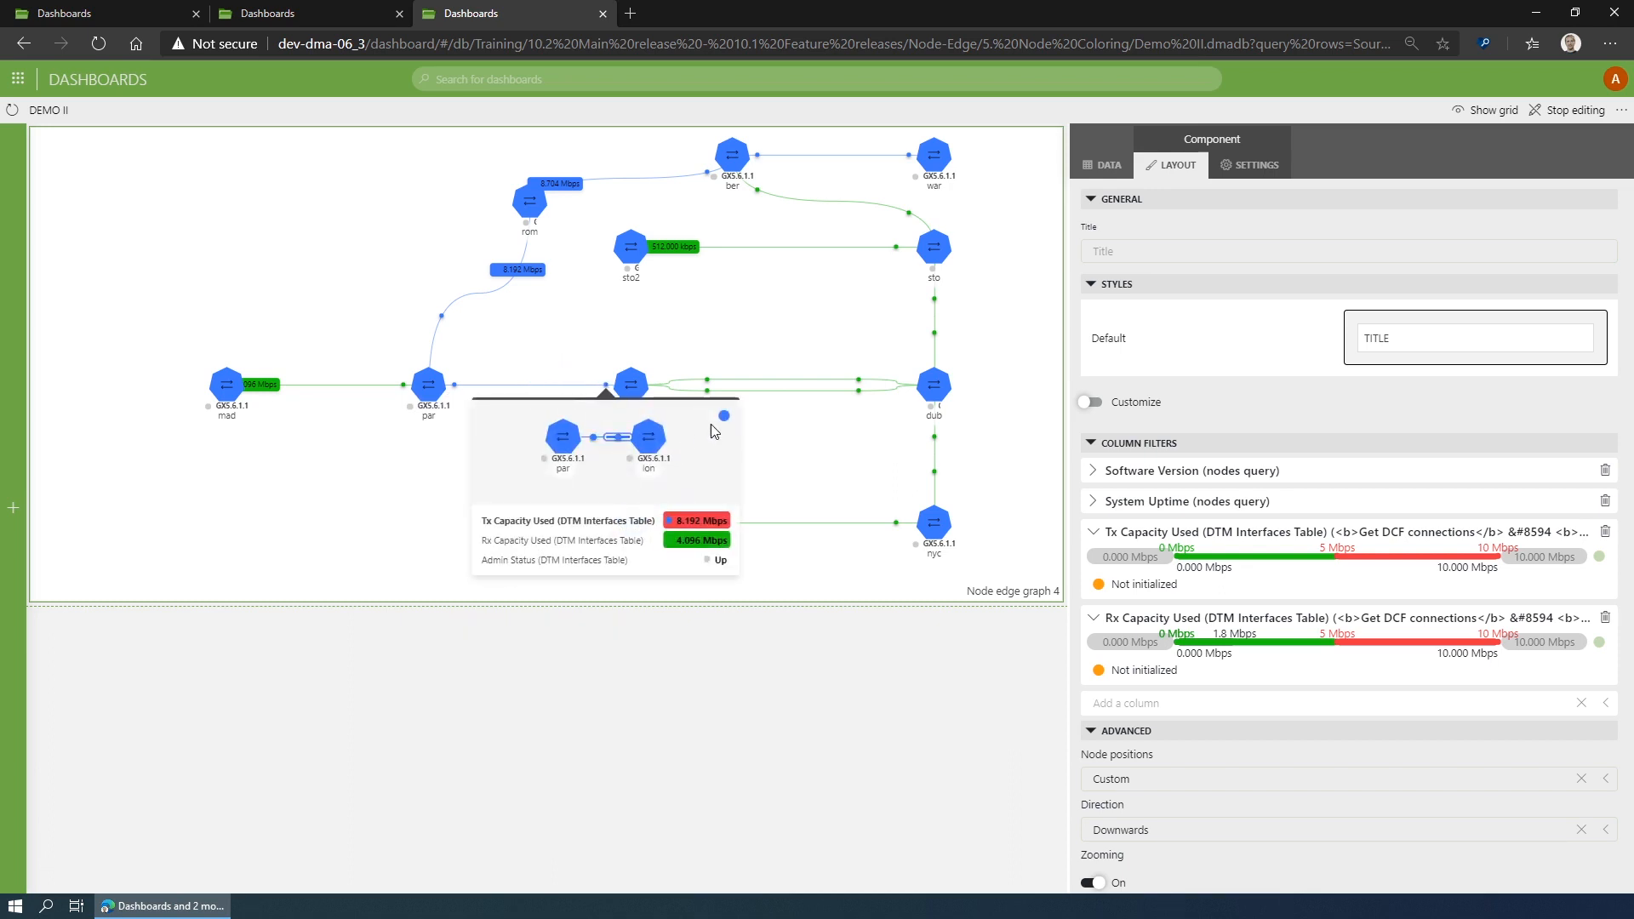
{"action": "left_click", "coordinate": [723, 415]}
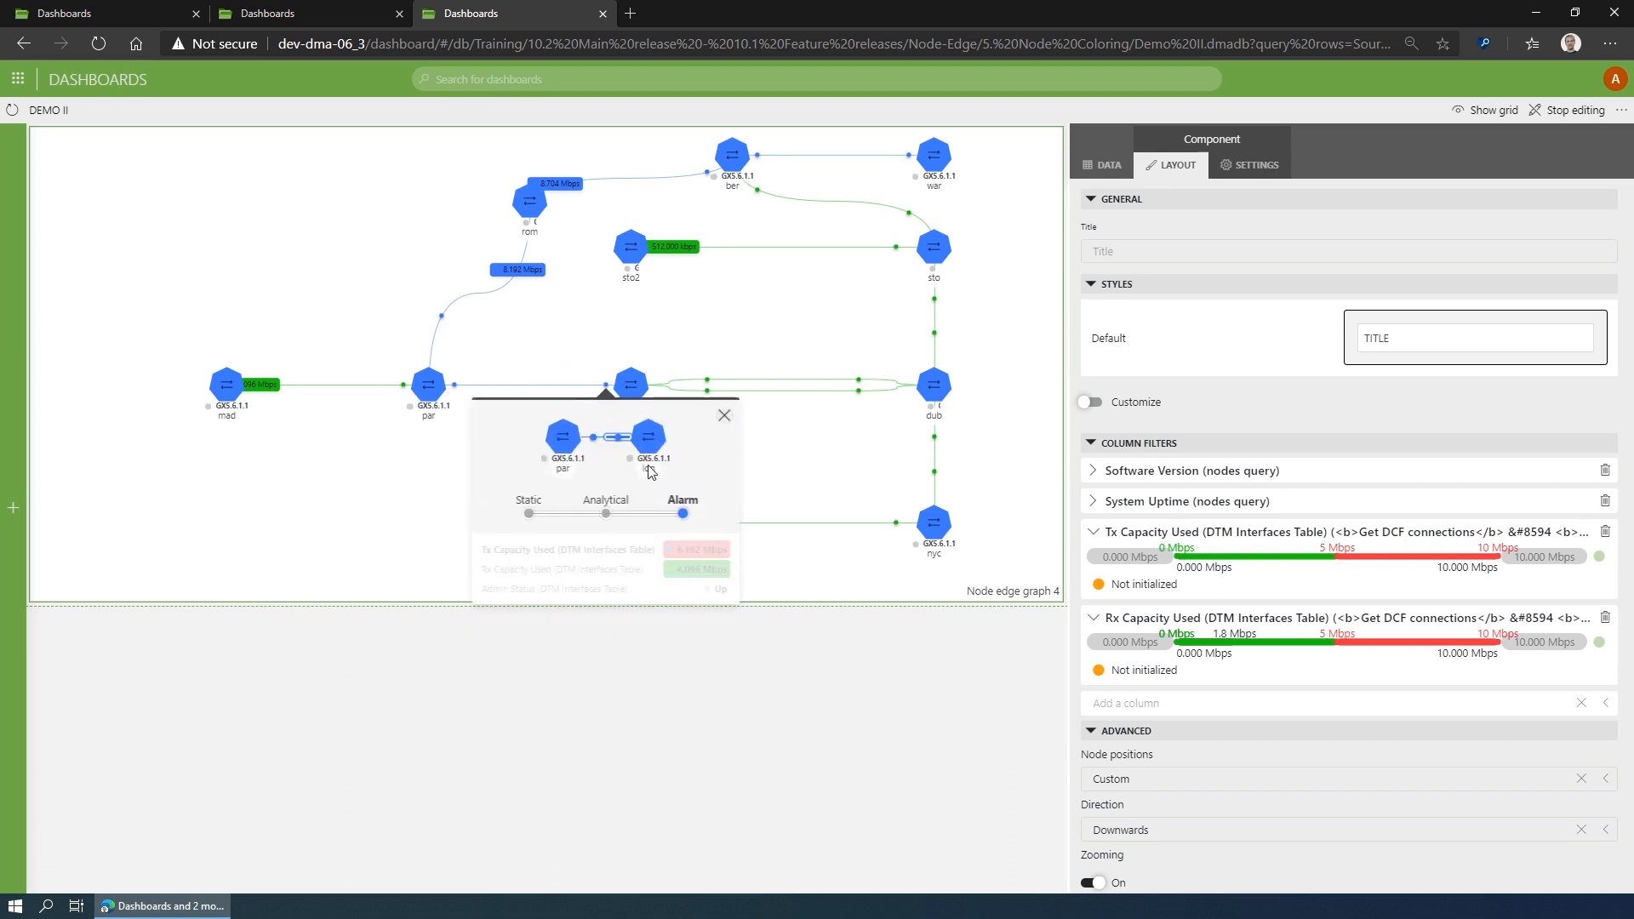
{"action": "left_click", "coordinate": [607, 514]}
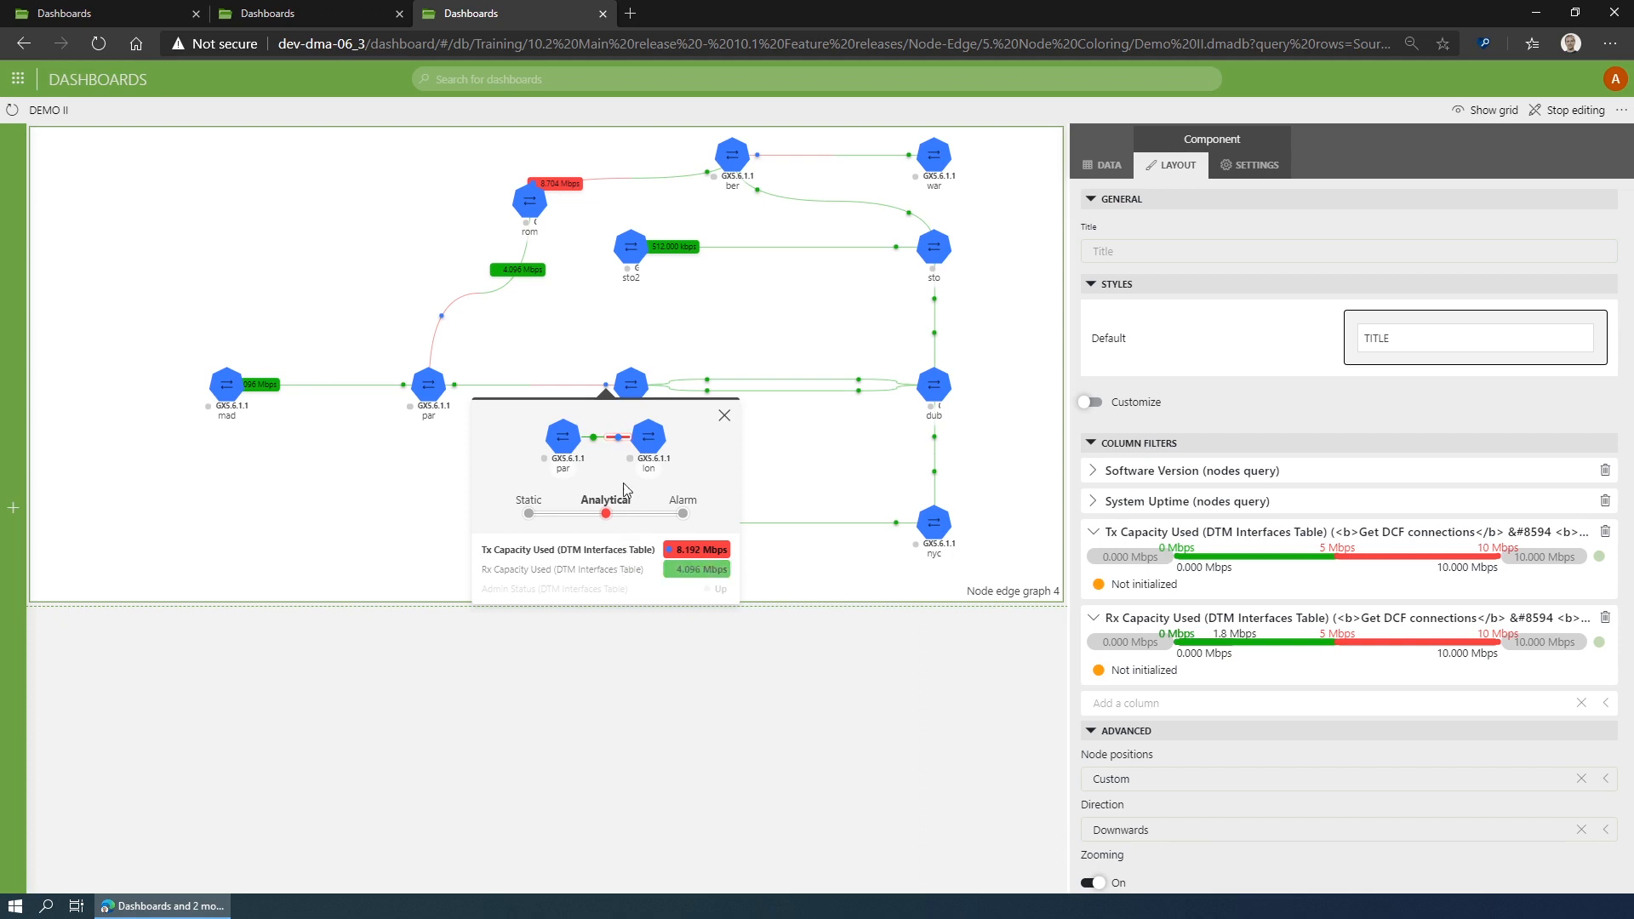
{"action": "left_click", "coordinate": [560, 377]}
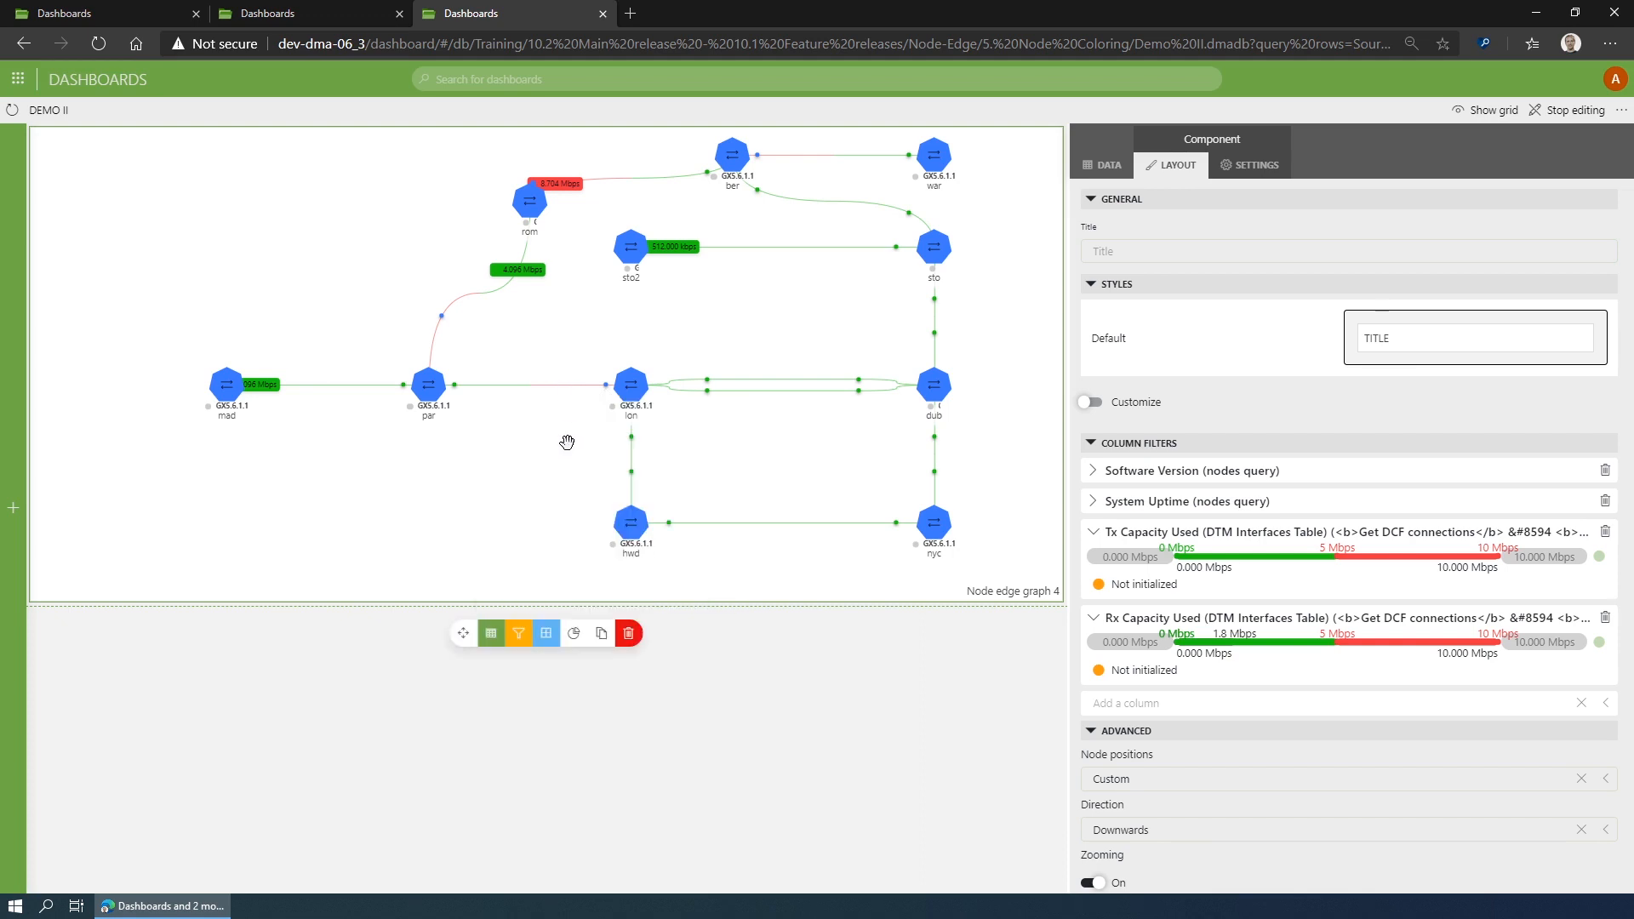
Switch the edges to Static coloring from the par–lon connection's details and close its coloring options.
{"action": "left_click", "coordinate": [568, 387]}
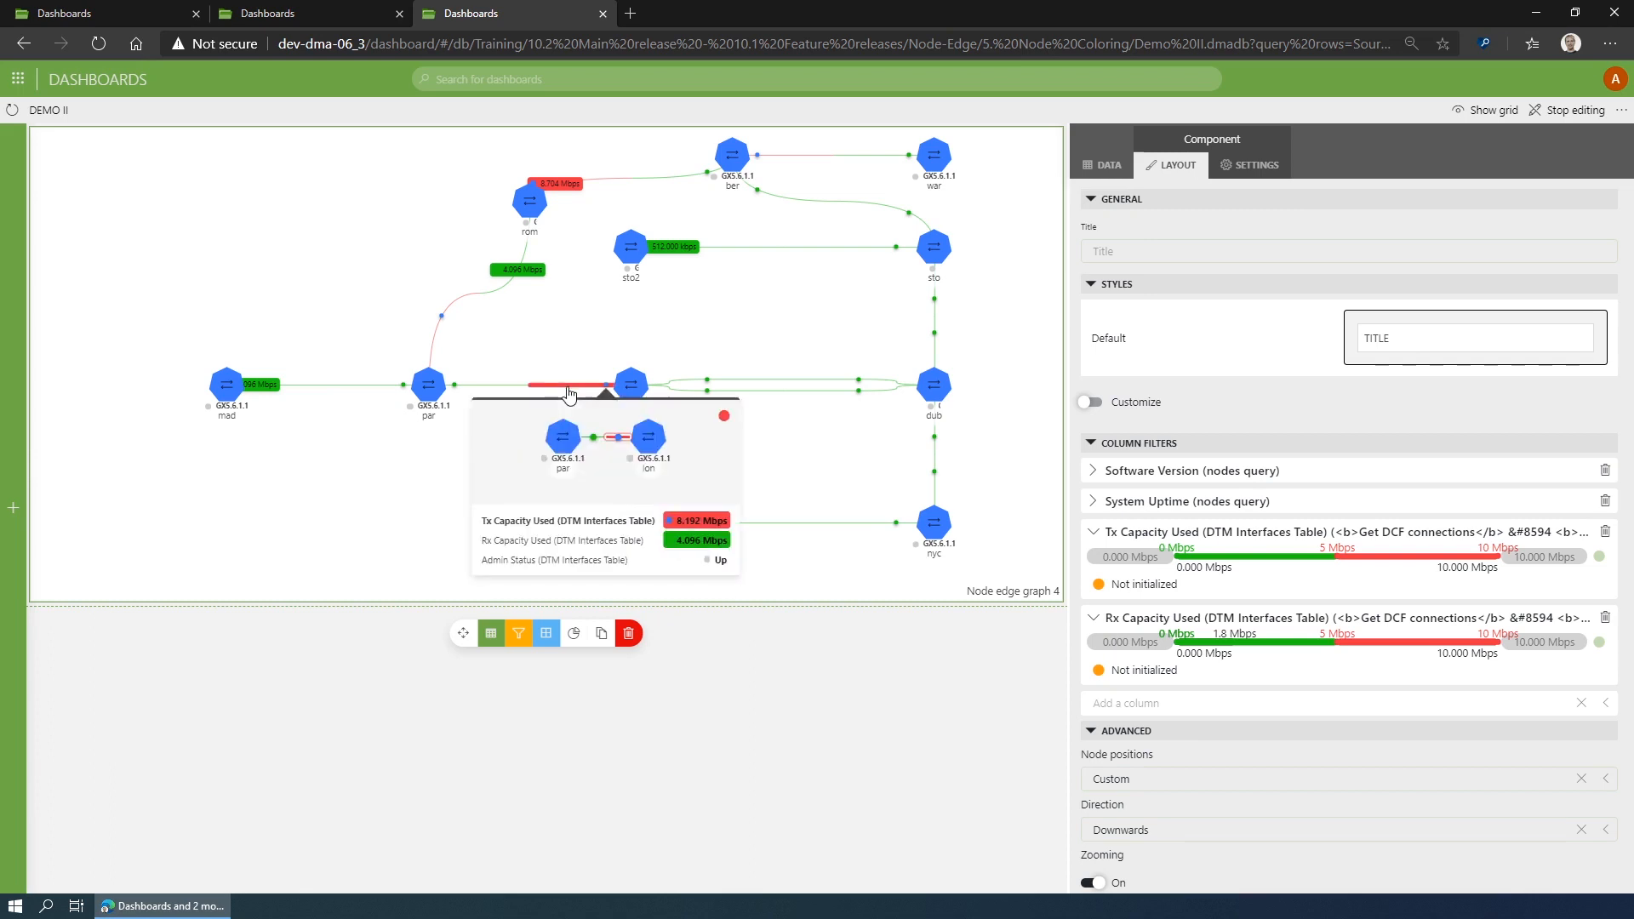
{"action": "left_click", "coordinate": [724, 417]}
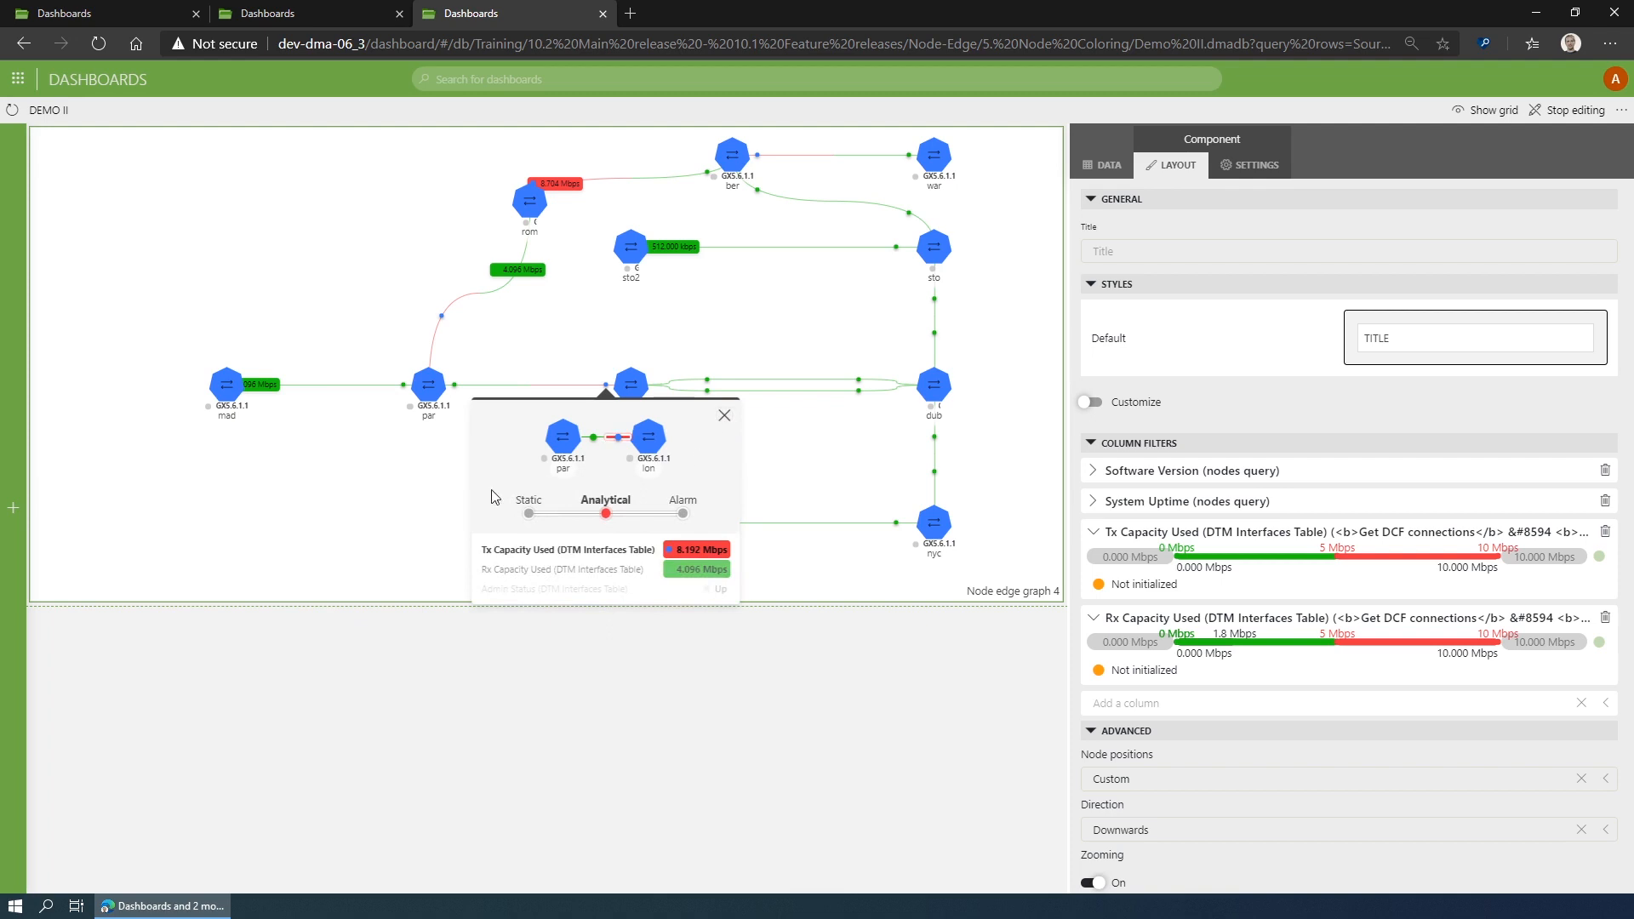
{"action": "left_click", "coordinate": [529, 514]}
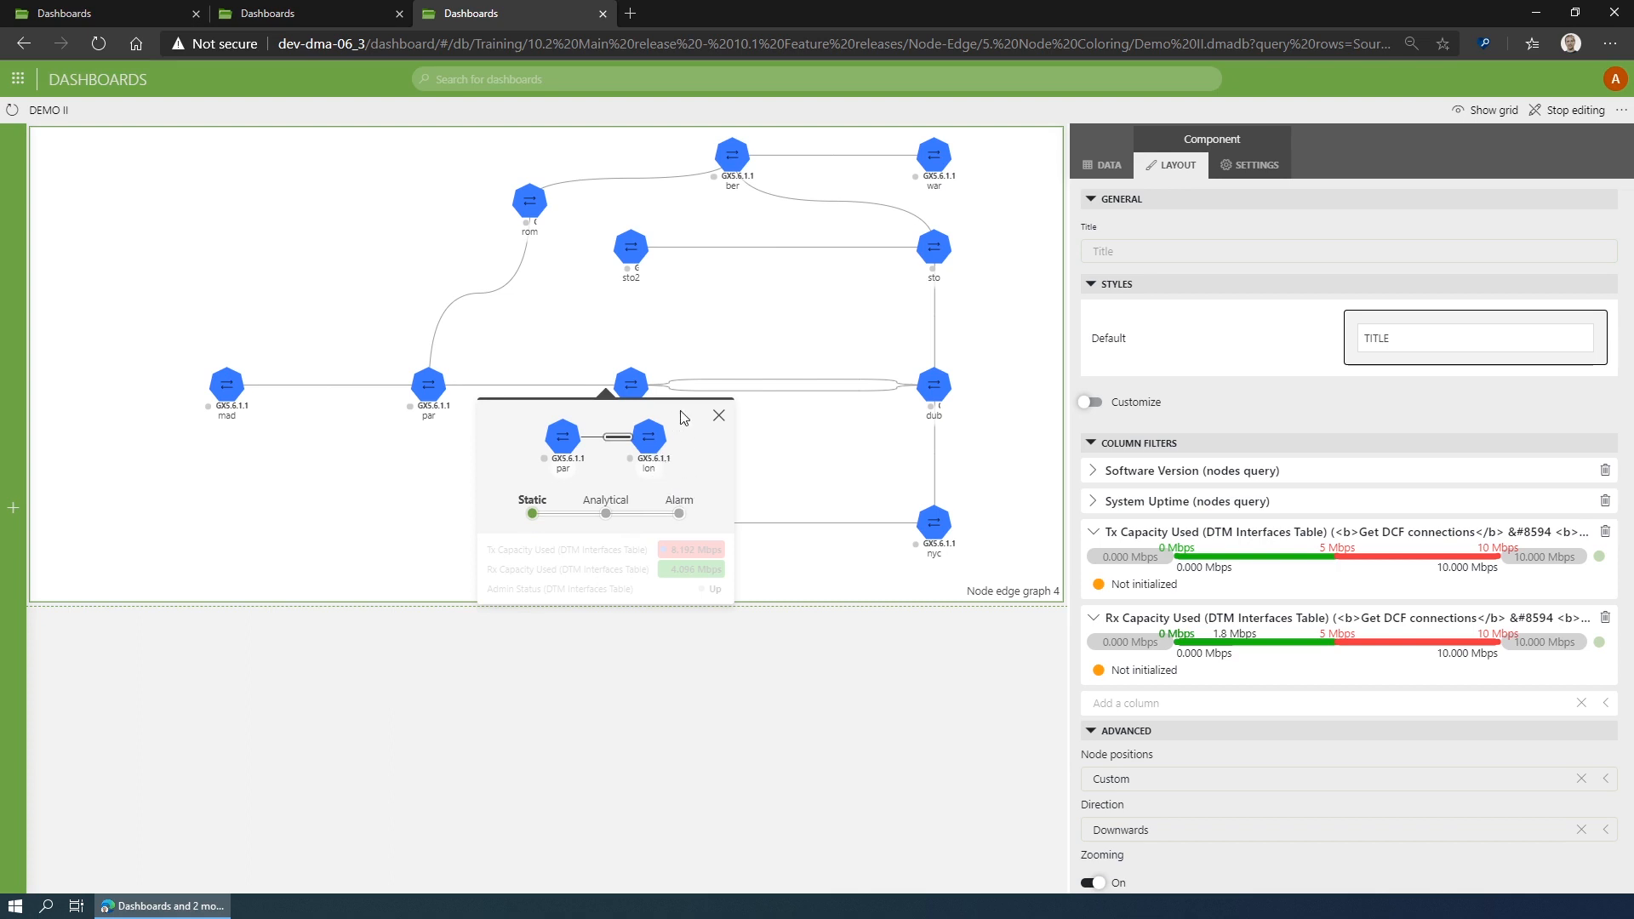
{"action": "left_click", "coordinate": [719, 416]}
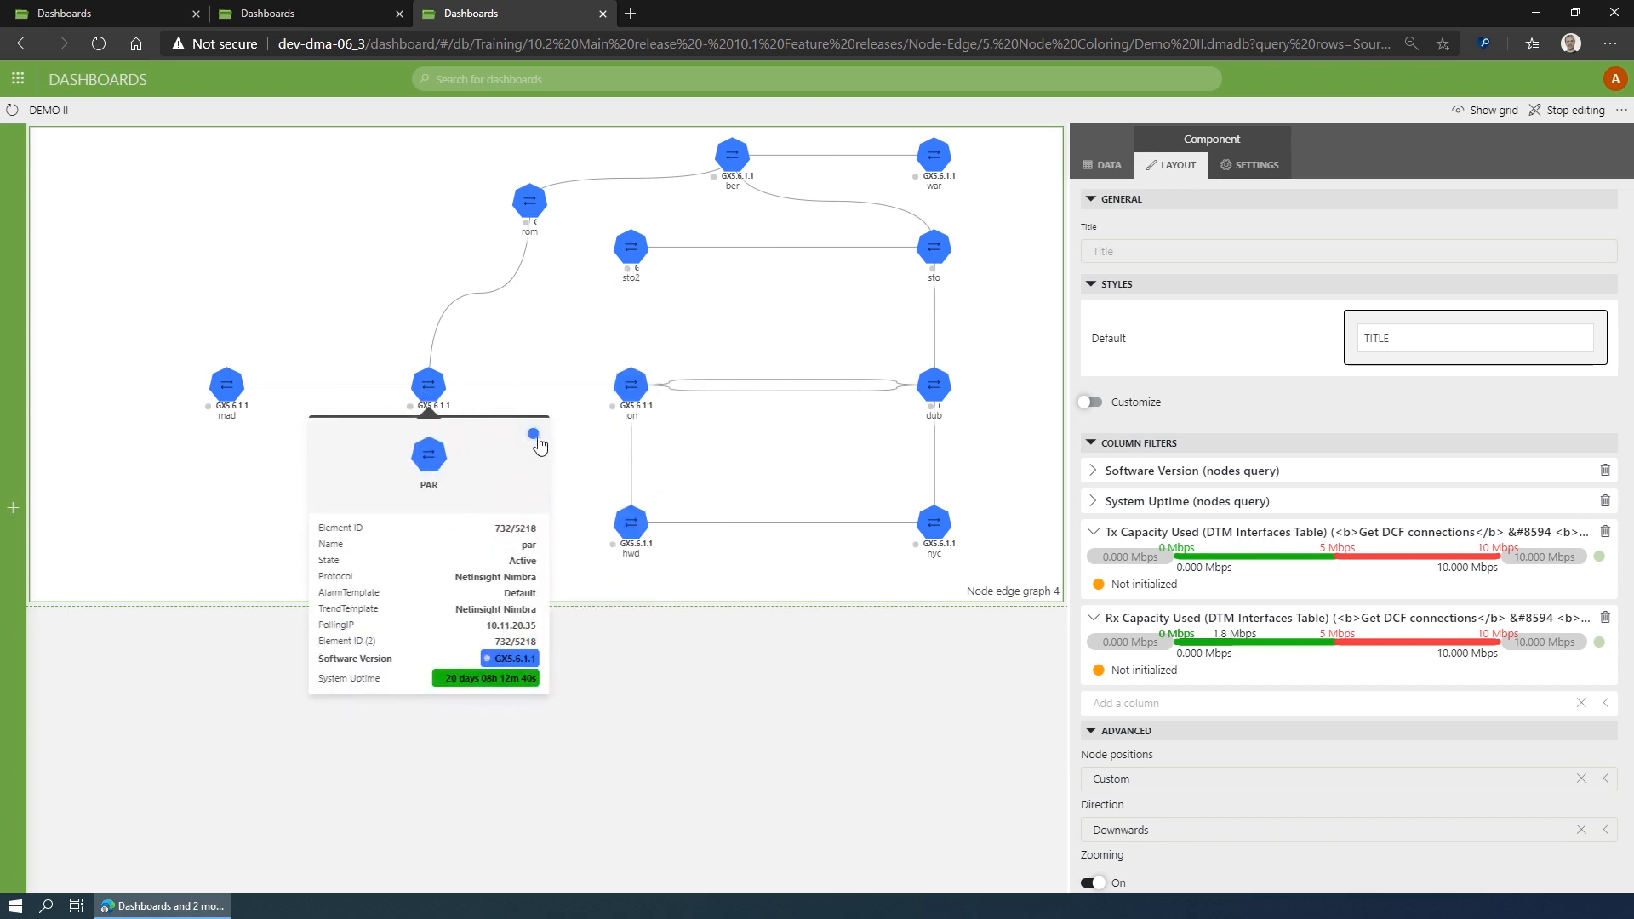
From the par node's details, switch the nodes to Alarm coloring and then to Static coloring.
{"action": "left_click", "coordinate": [534, 435]}
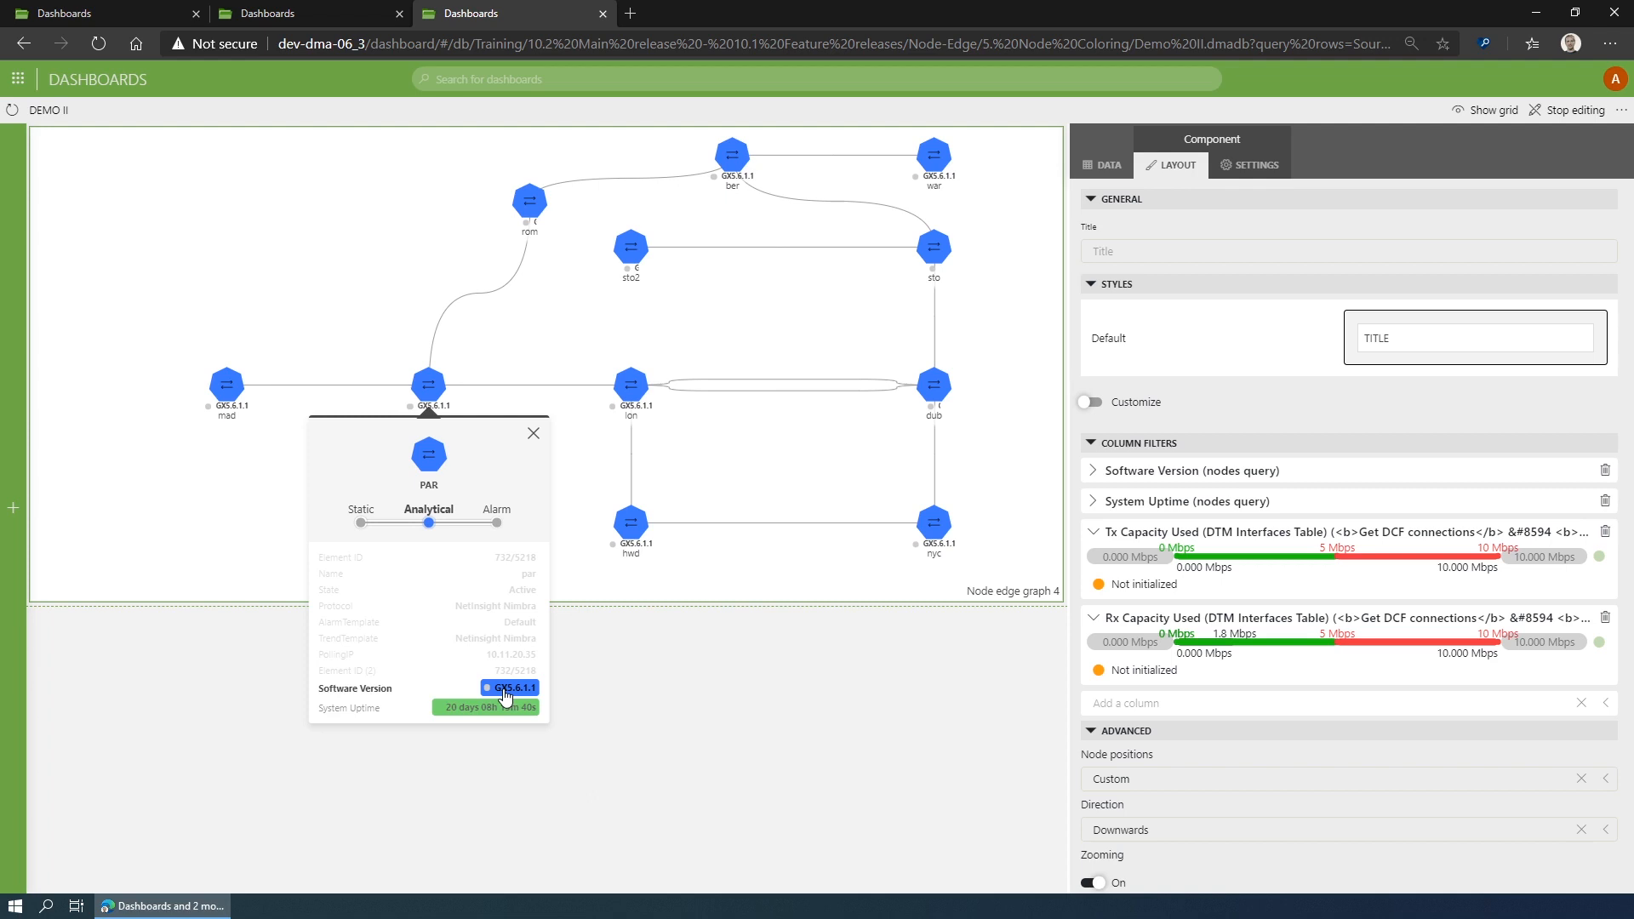
{"action": "left_click", "coordinate": [497, 526]}
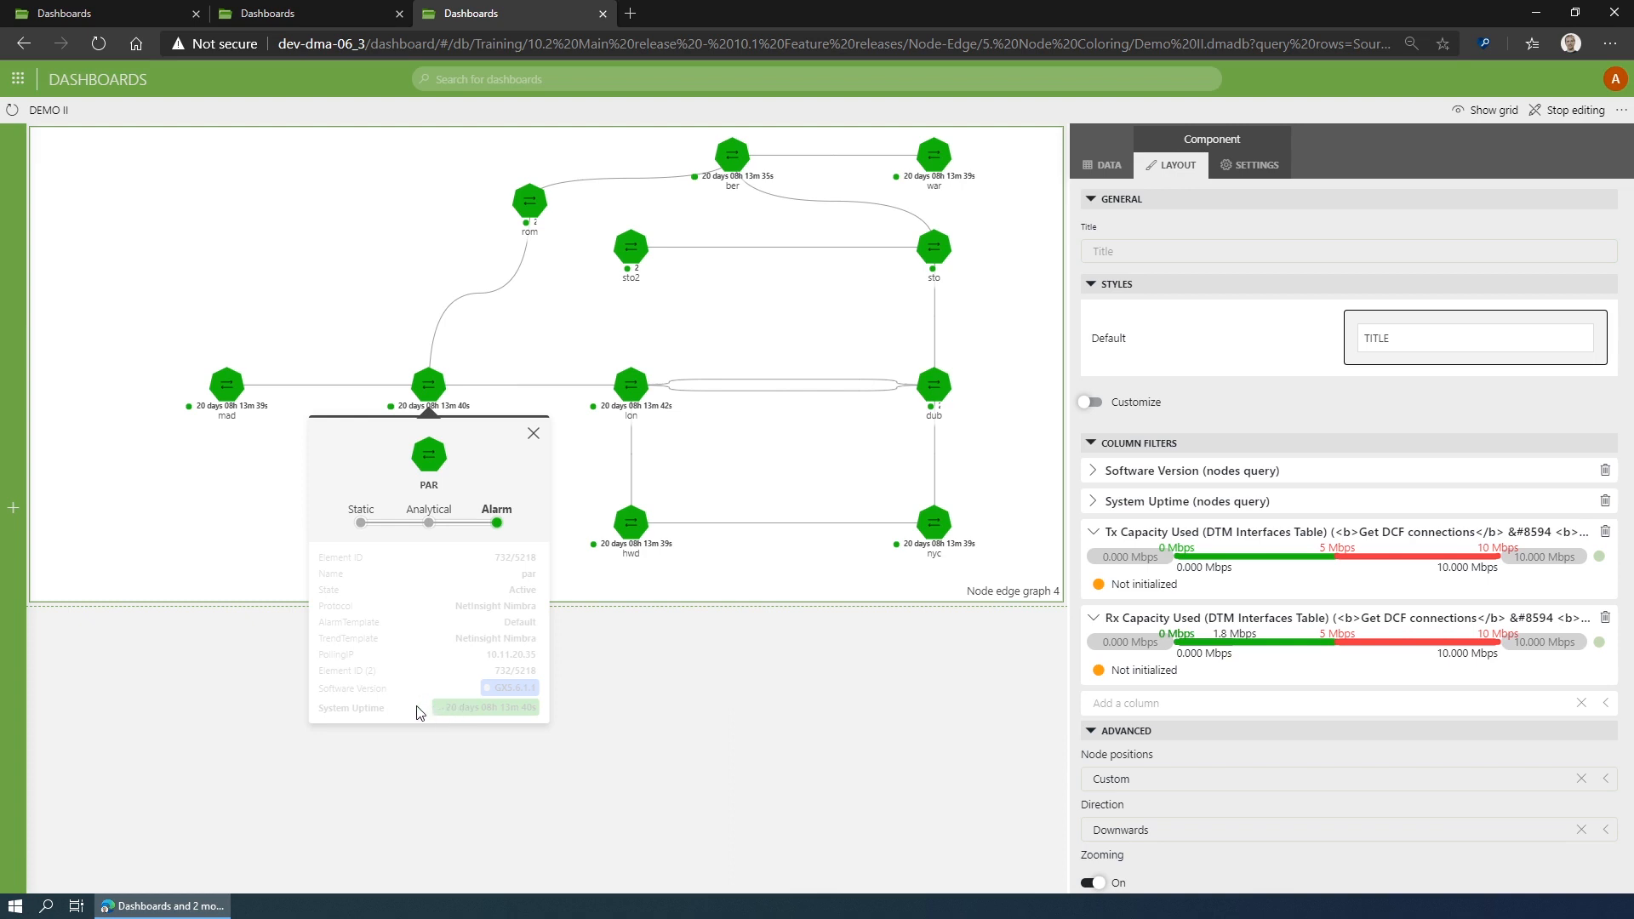
{"action": "left_click", "coordinate": [361, 524]}
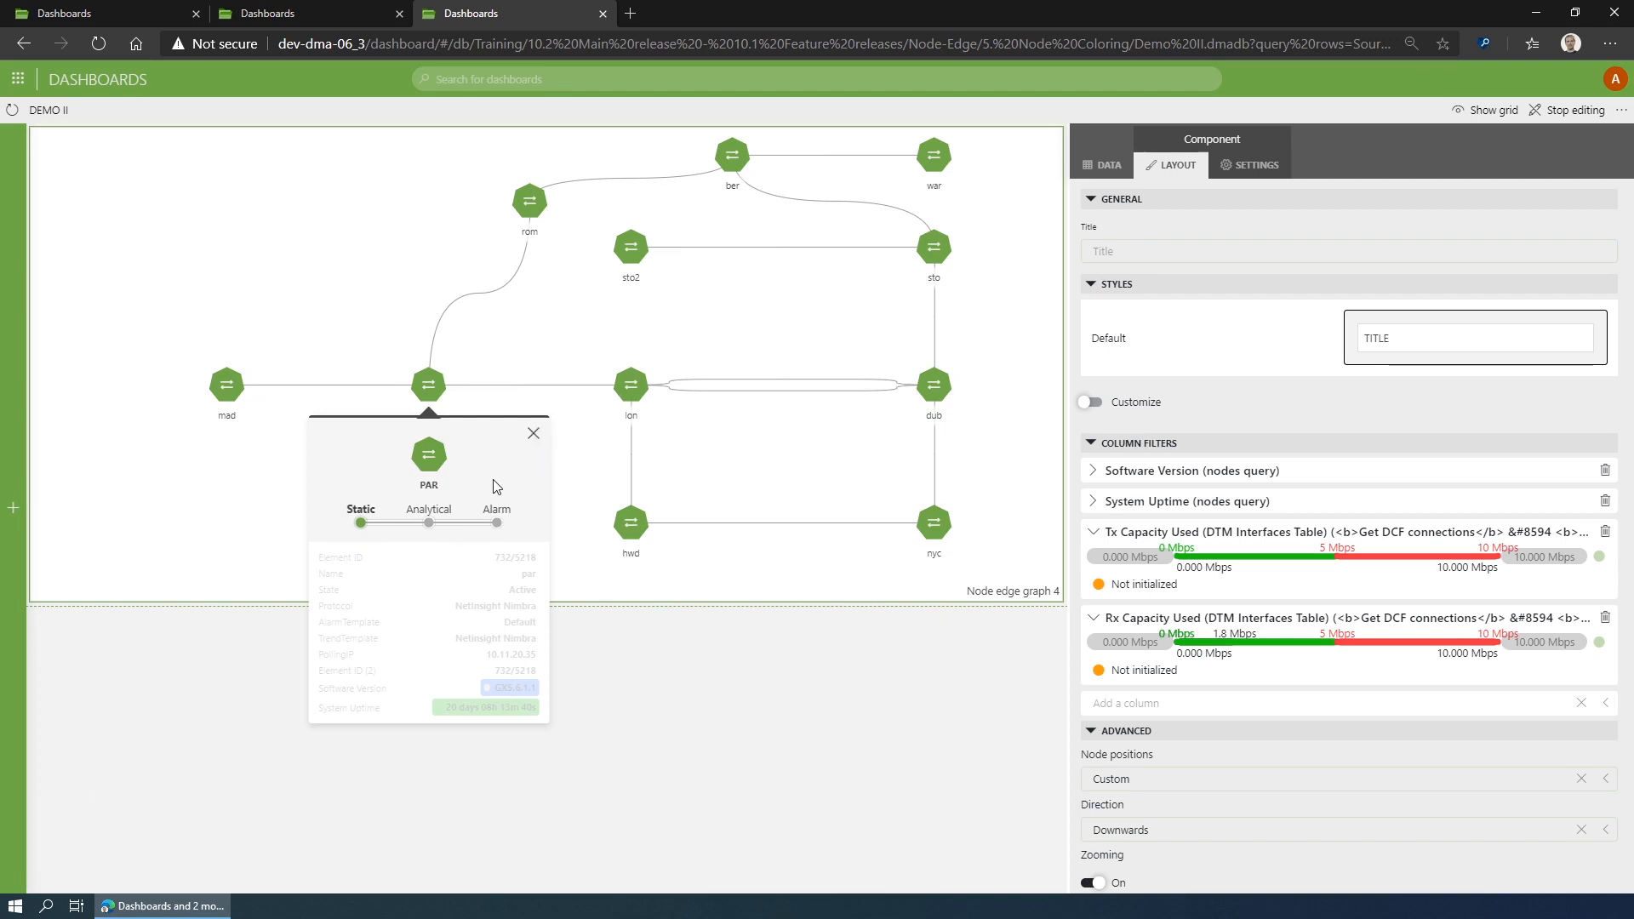
Open the base node settings of the nodes query in the graph's node identifiers.
{"action": "left_click", "coordinate": [1269, 167]}
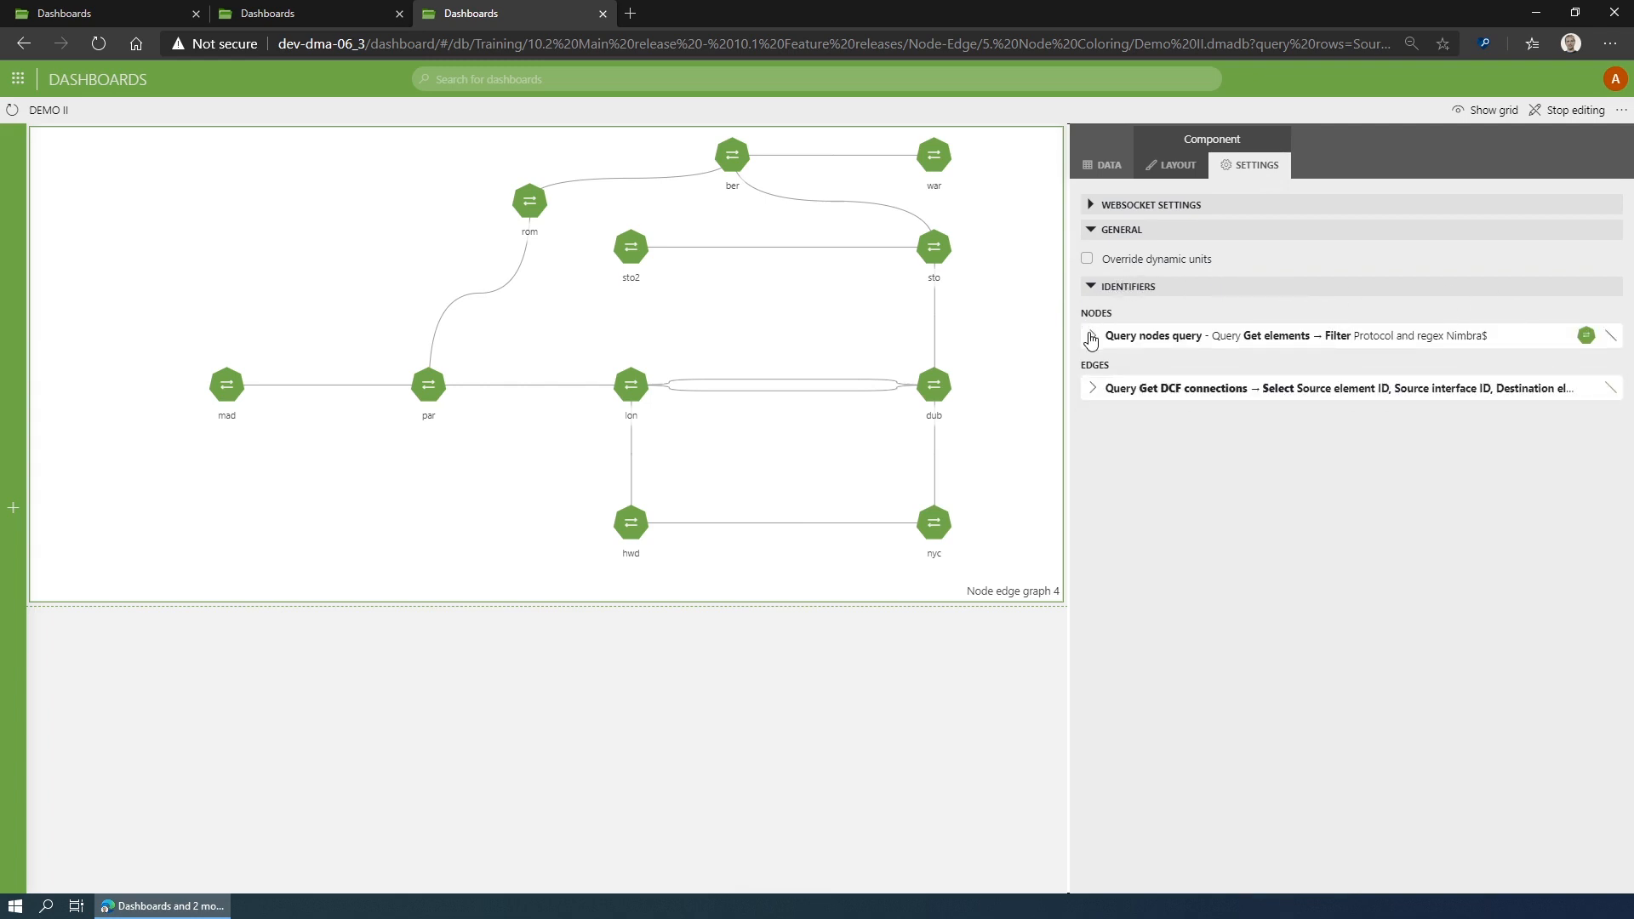
{"action": "left_click", "coordinate": [1091, 336]}
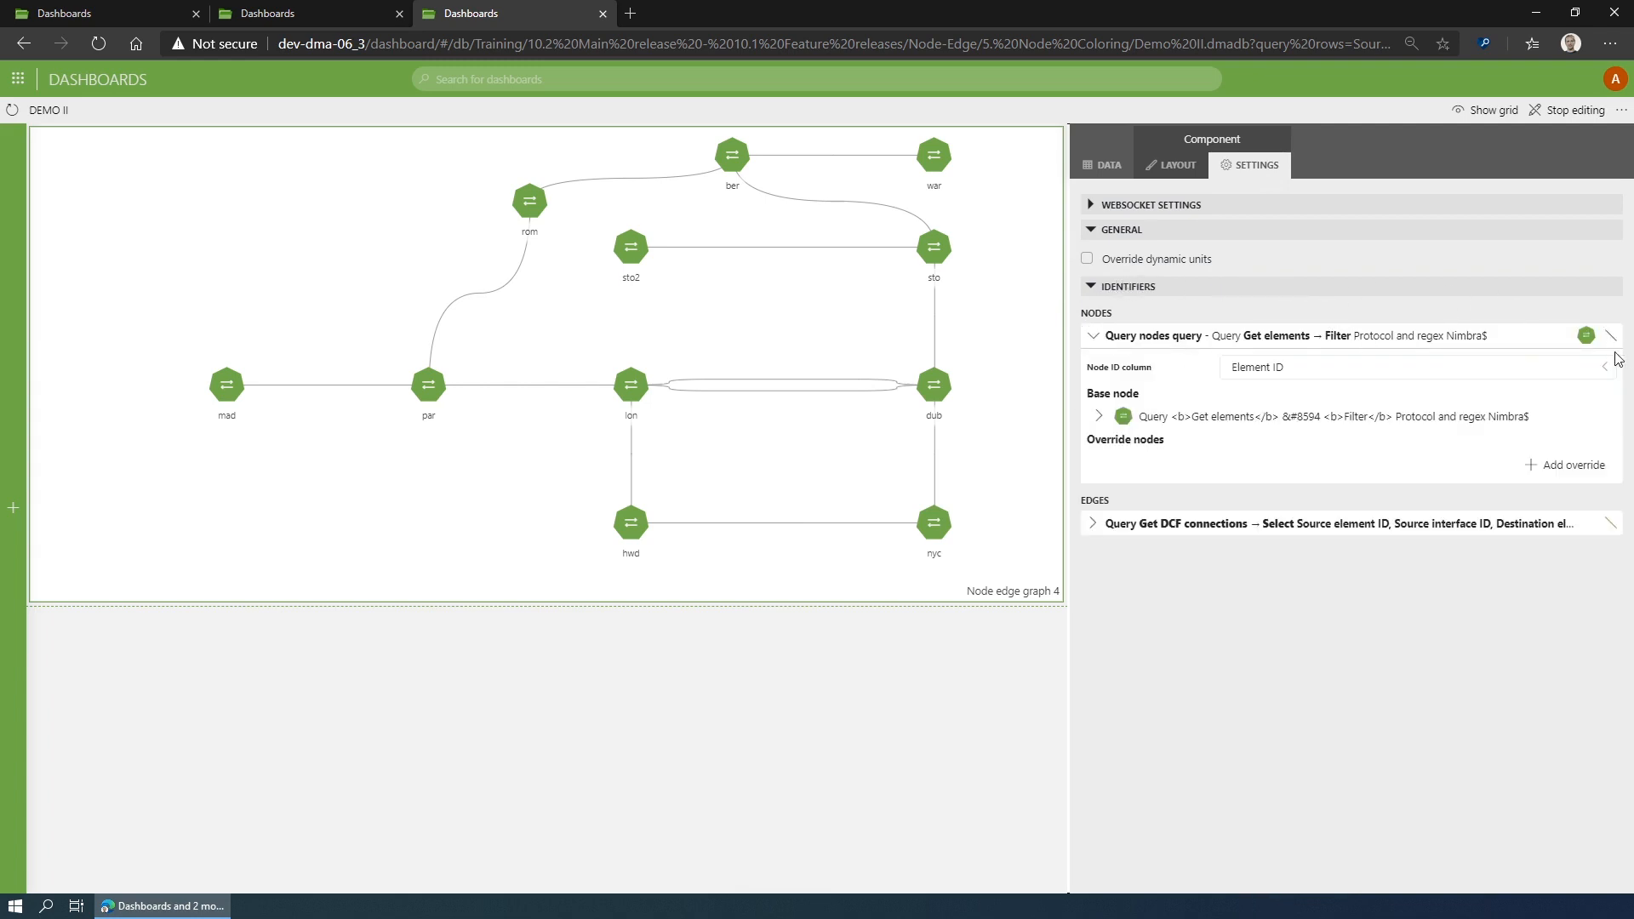
{"action": "left_click", "coordinate": [1099, 416]}
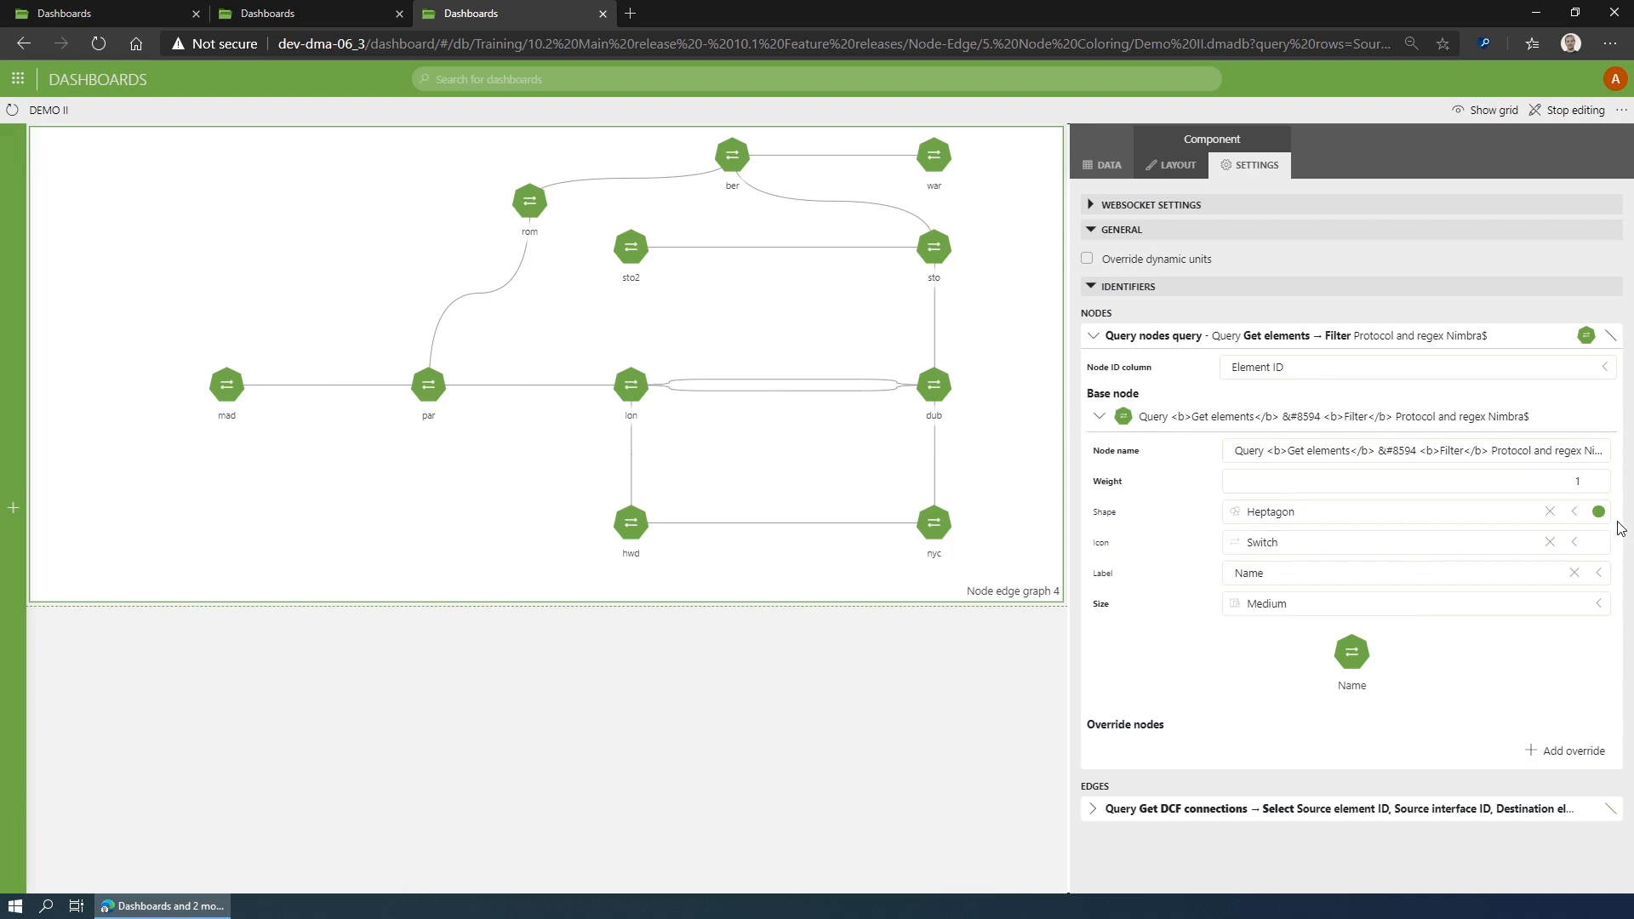